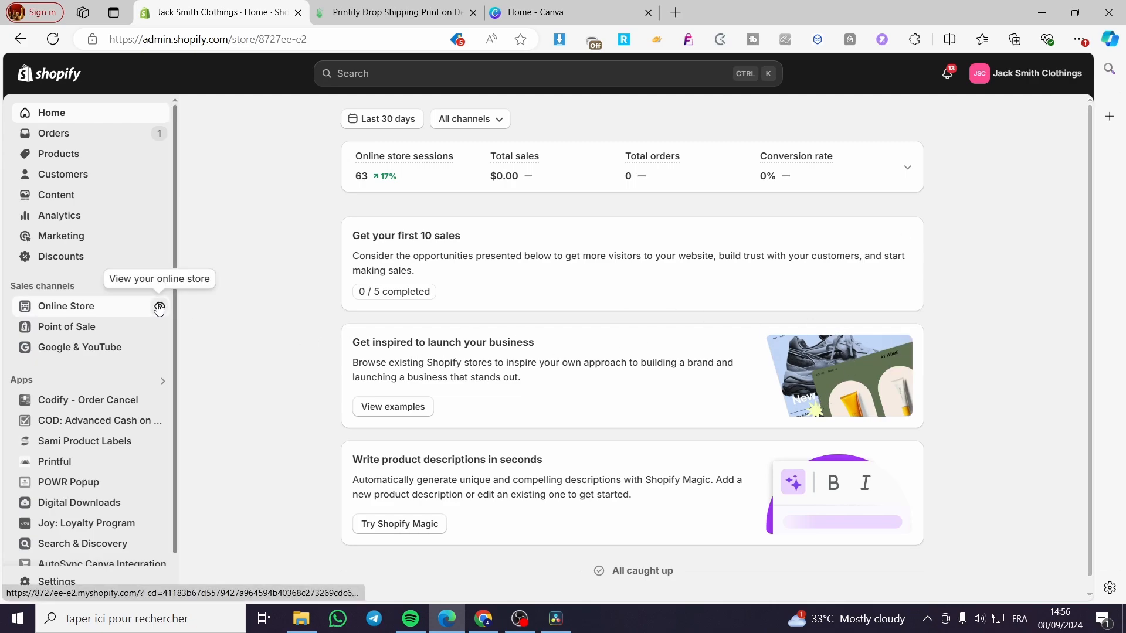
Step: Preview the live online store from the Shopify admin and close the preview
left_click(159, 305)
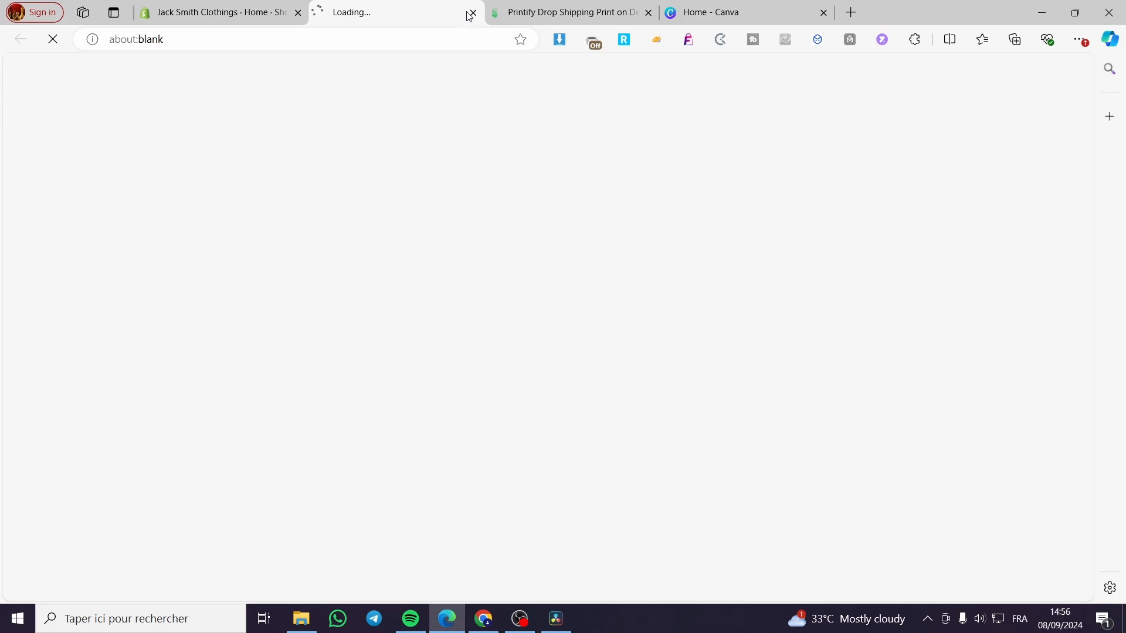
scroll(540, 343, "down", 8)
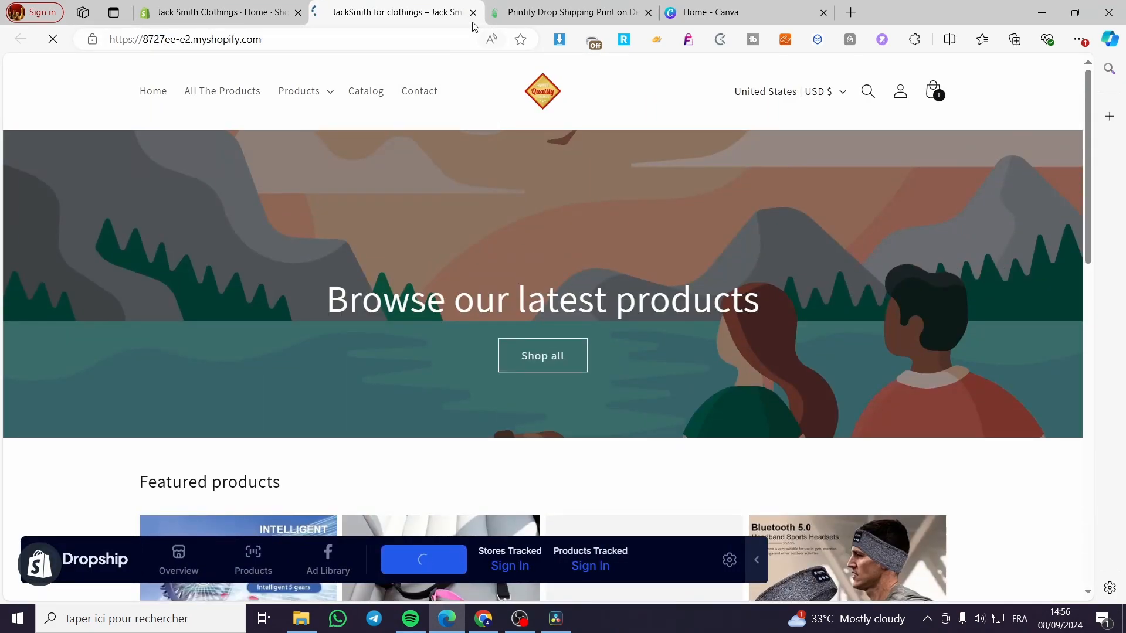
left_click(473, 12)
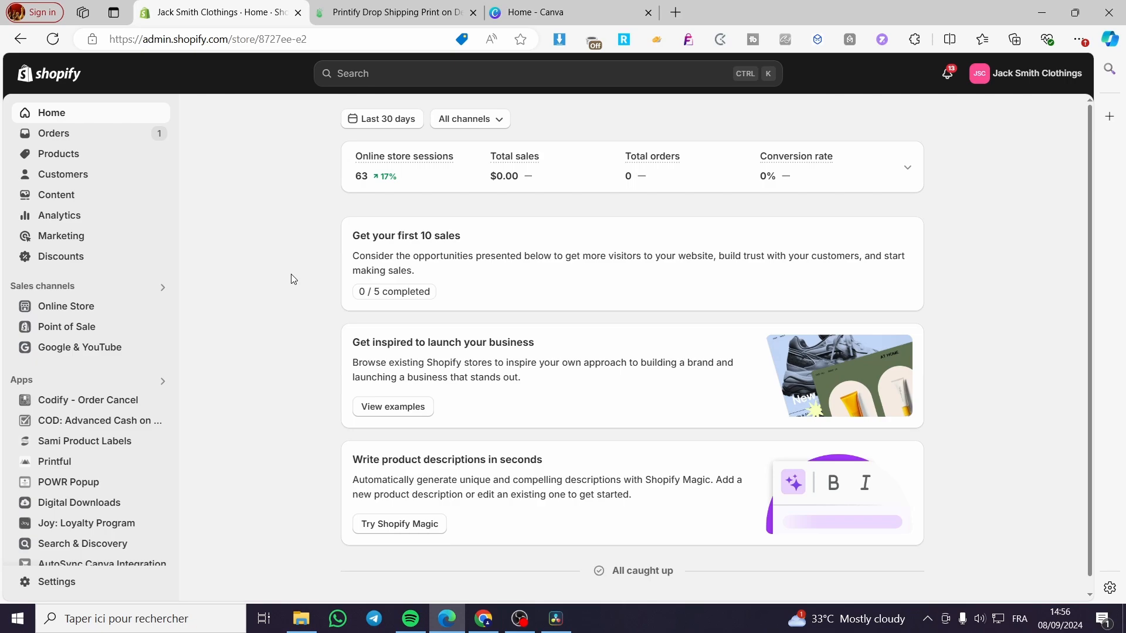
Step: Switch between the Shopify admin and Printify, and look over the My Products page in Printify
left_click(352, 10)
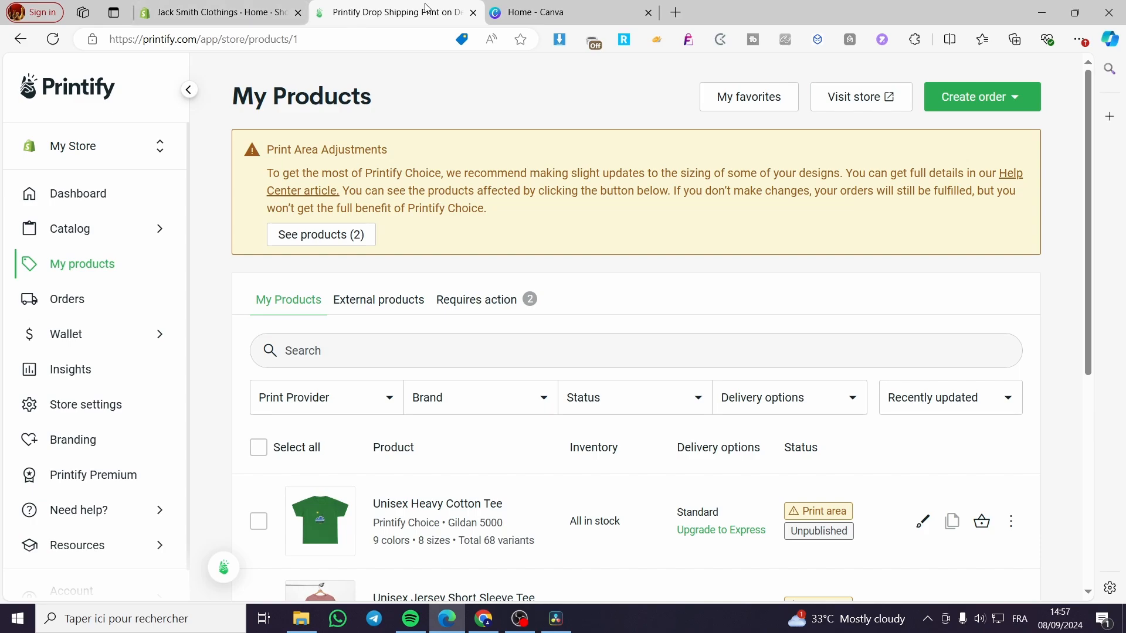
left_click(250, 7)
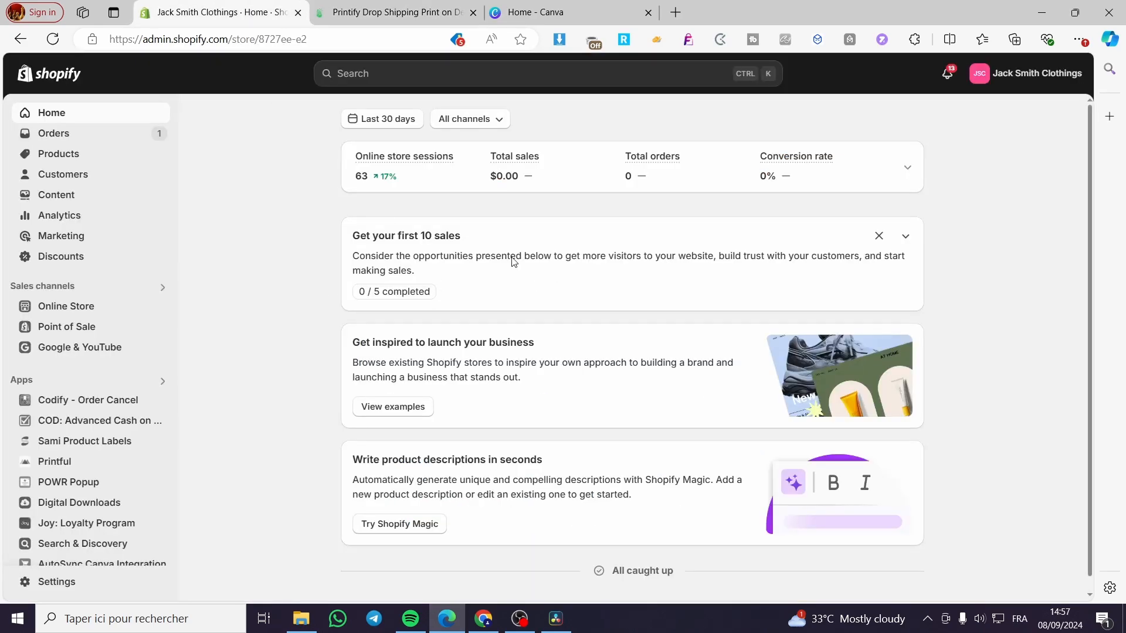
left_click(337, 16)
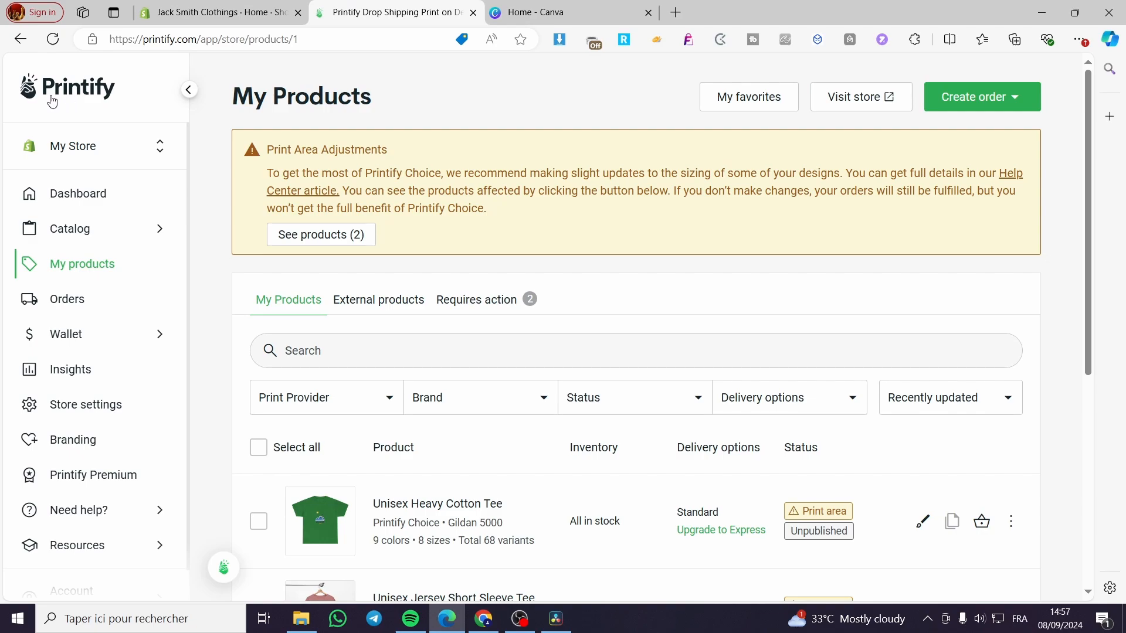
scroll(635, 381, "down", 2)
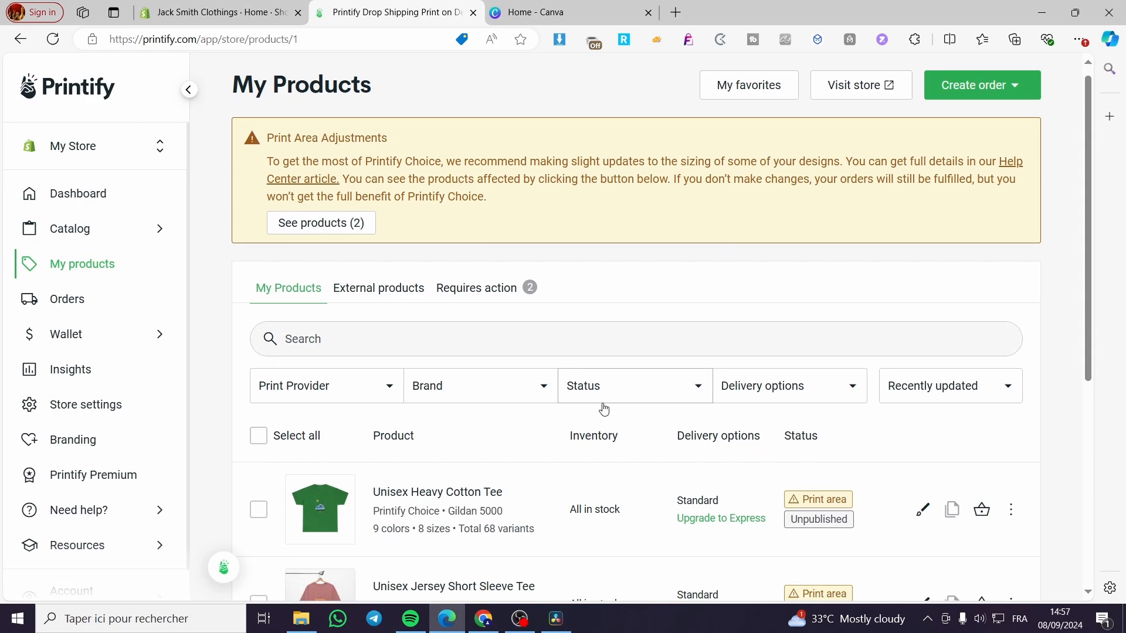
scroll(570, 460, "up", 2)
Step: Start adding a new store in Printify with Shopify as the sales channel
left_click(83, 155)
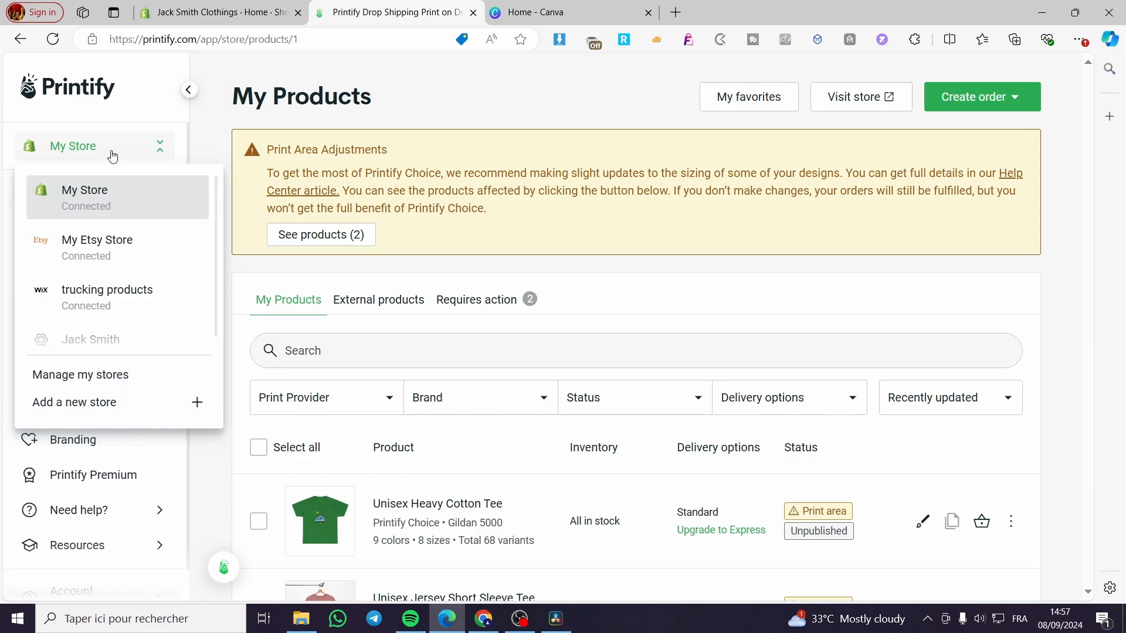
left_click(159, 146)
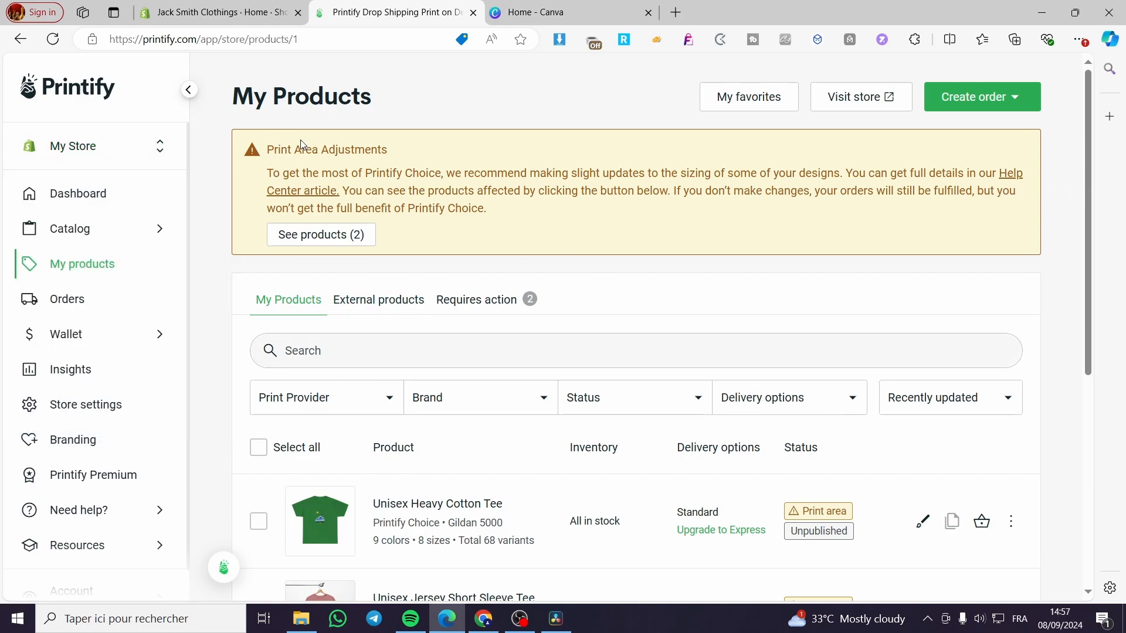
left_click(139, 146)
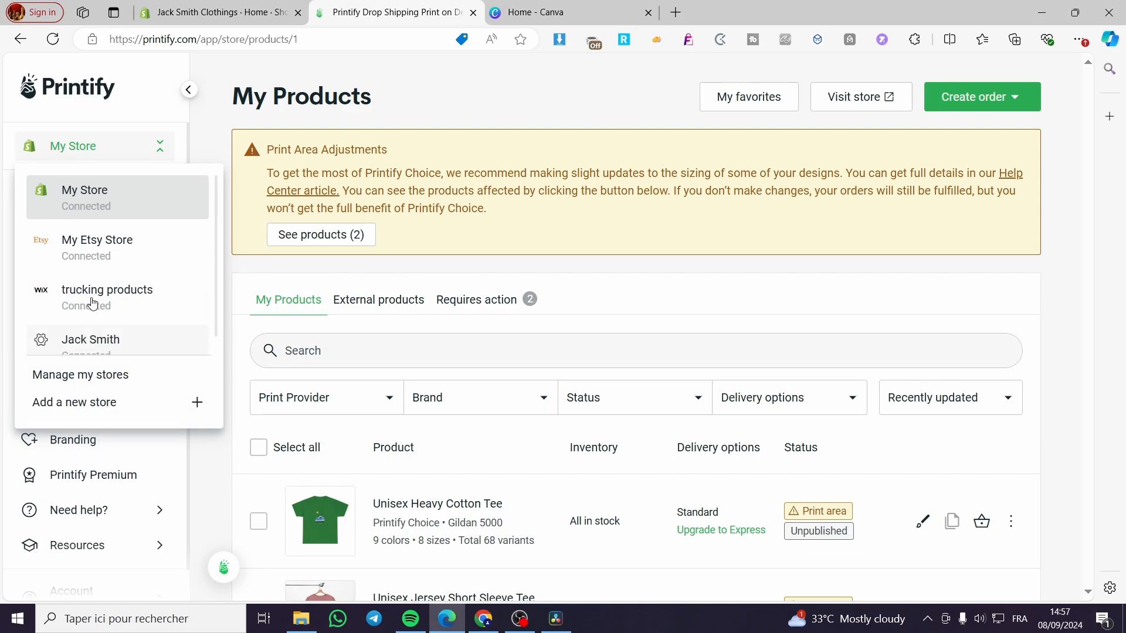
left_click(66, 151)
left_click(63, 154)
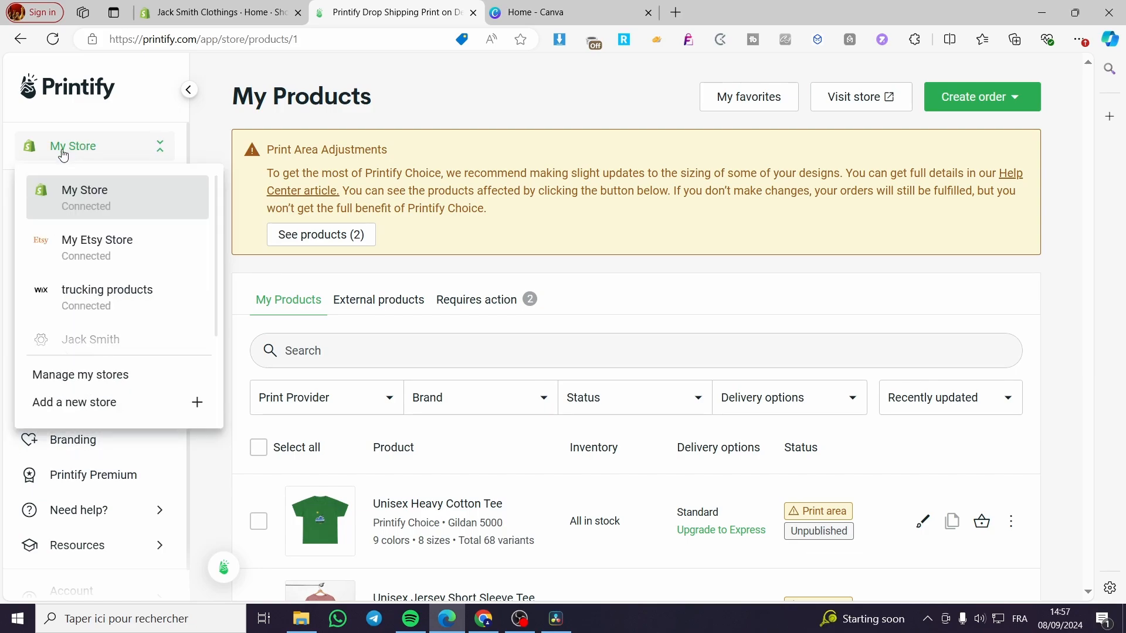
left_click(100, 405)
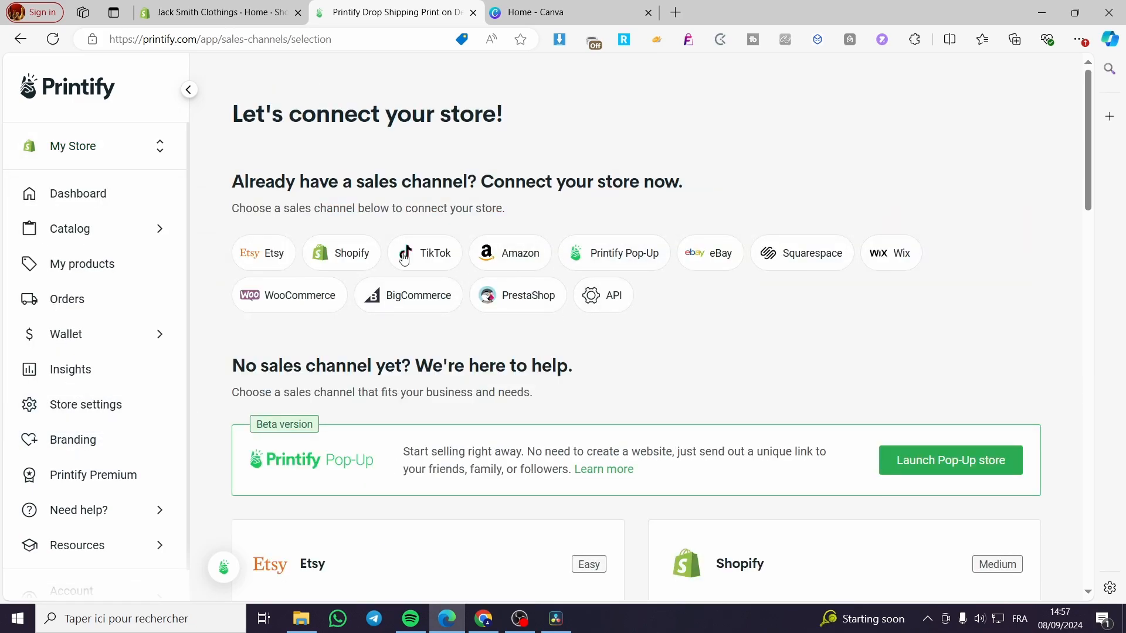
left_click(360, 257)
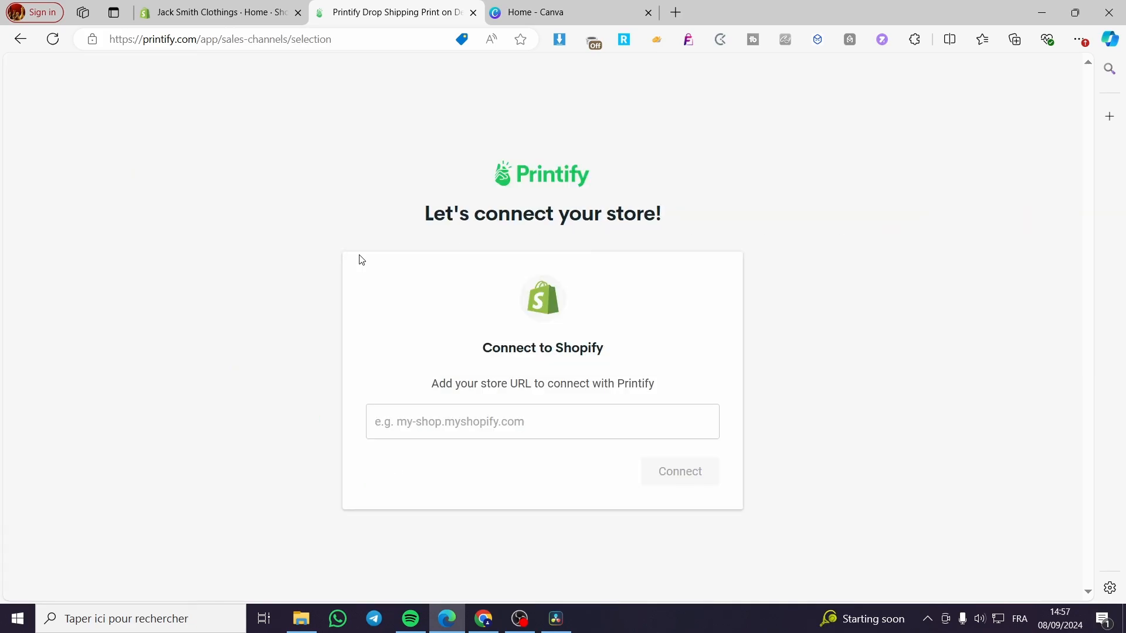
left_click(490, 431)
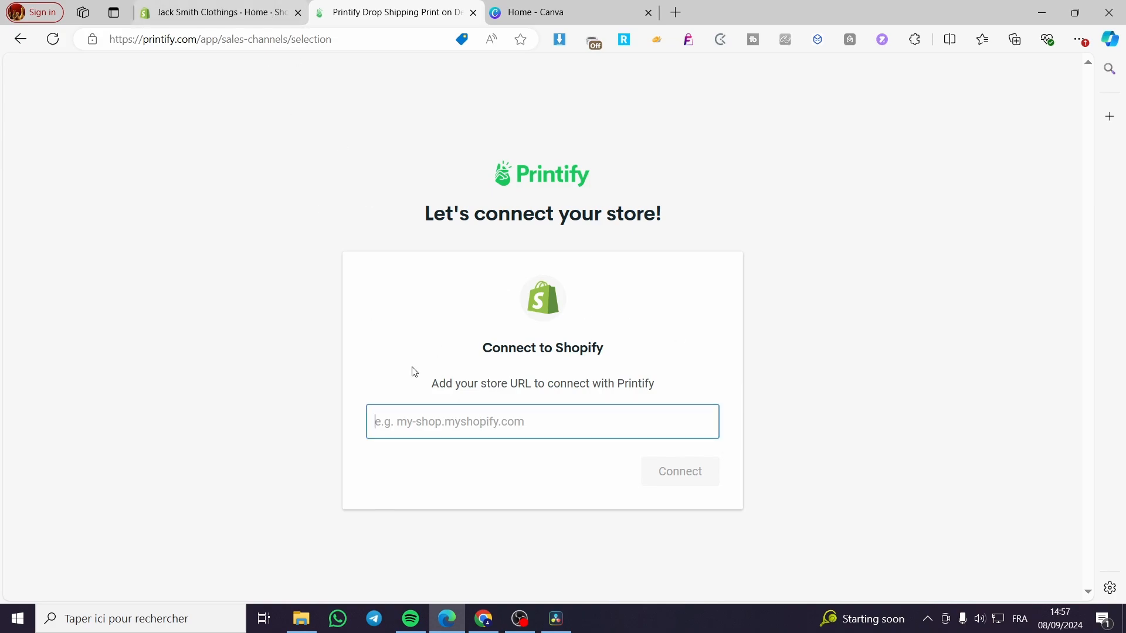
Step: Open the live online store from the Shopify admin and copy its web address
left_click(217, 12)
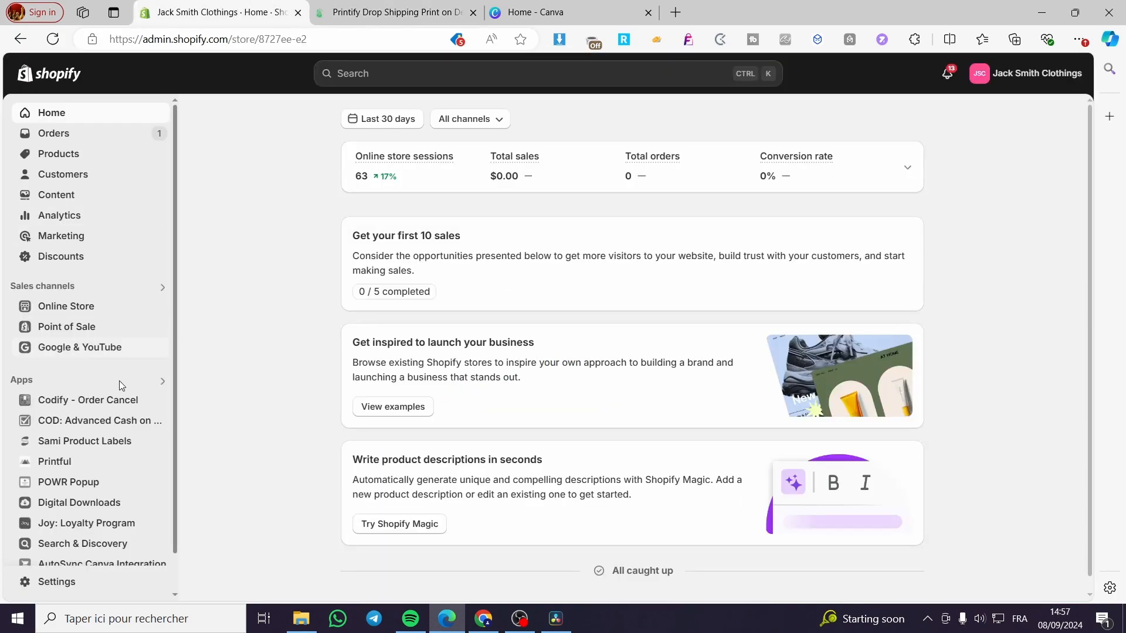
left_click(160, 309)
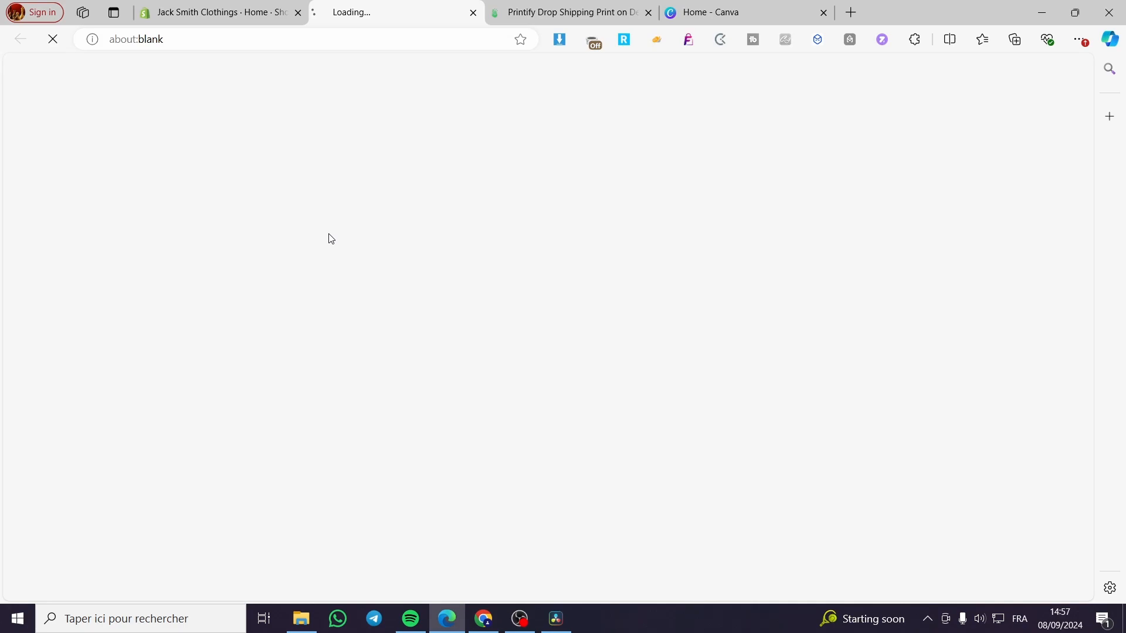
left_click(251, 20)
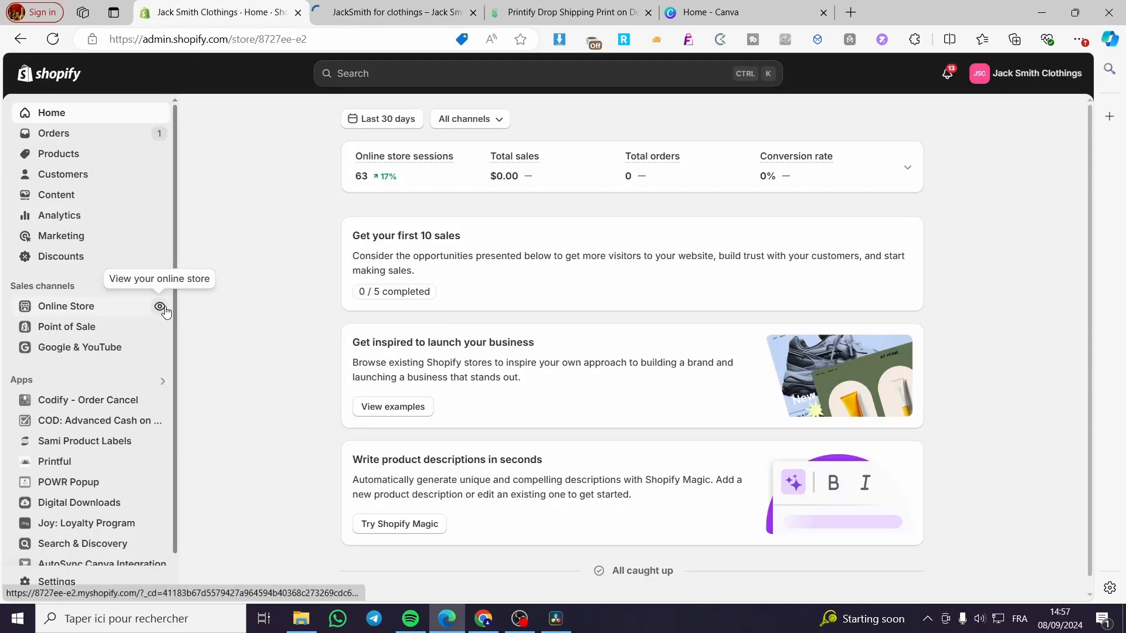
left_click(396, 13)
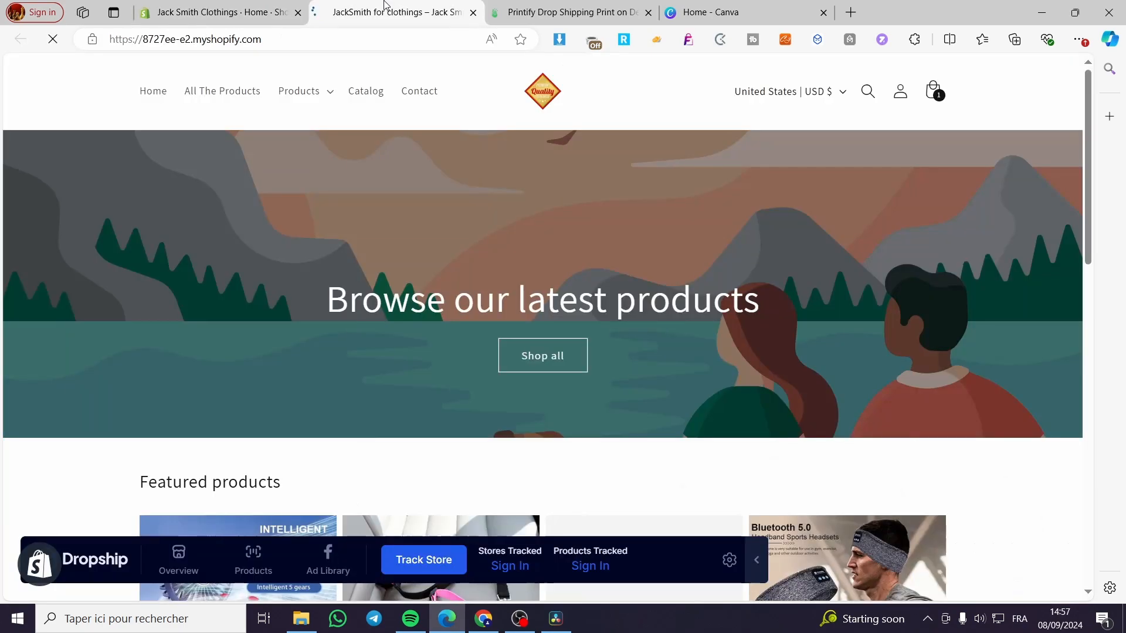
left_click(243, 39)
key("ctrl+c")
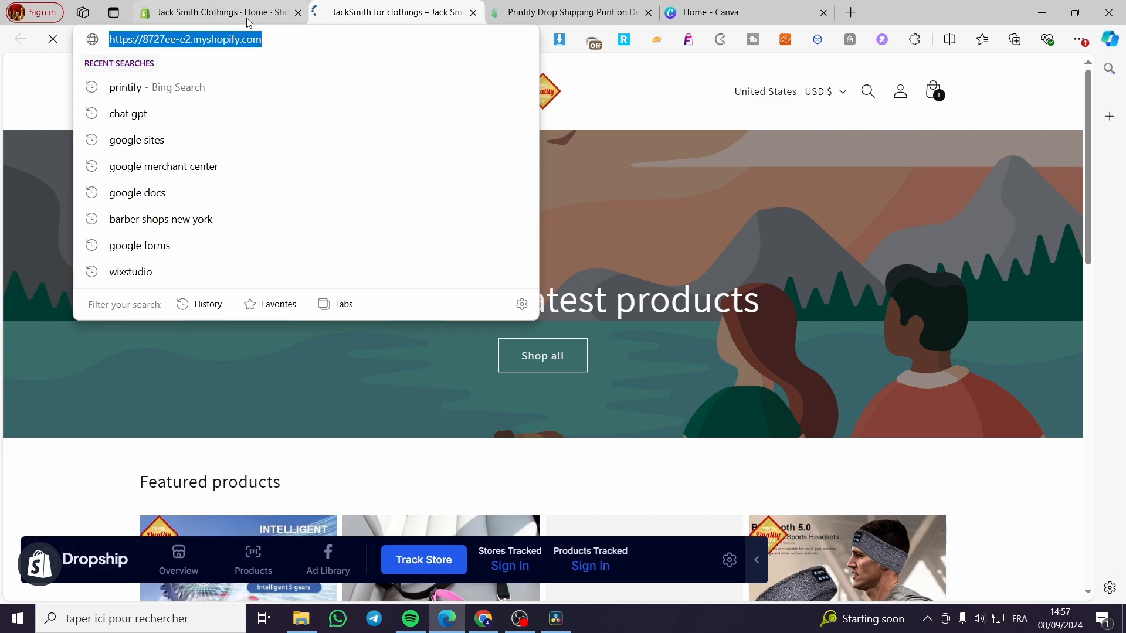
left_click(229, 5)
left_click(522, 4)
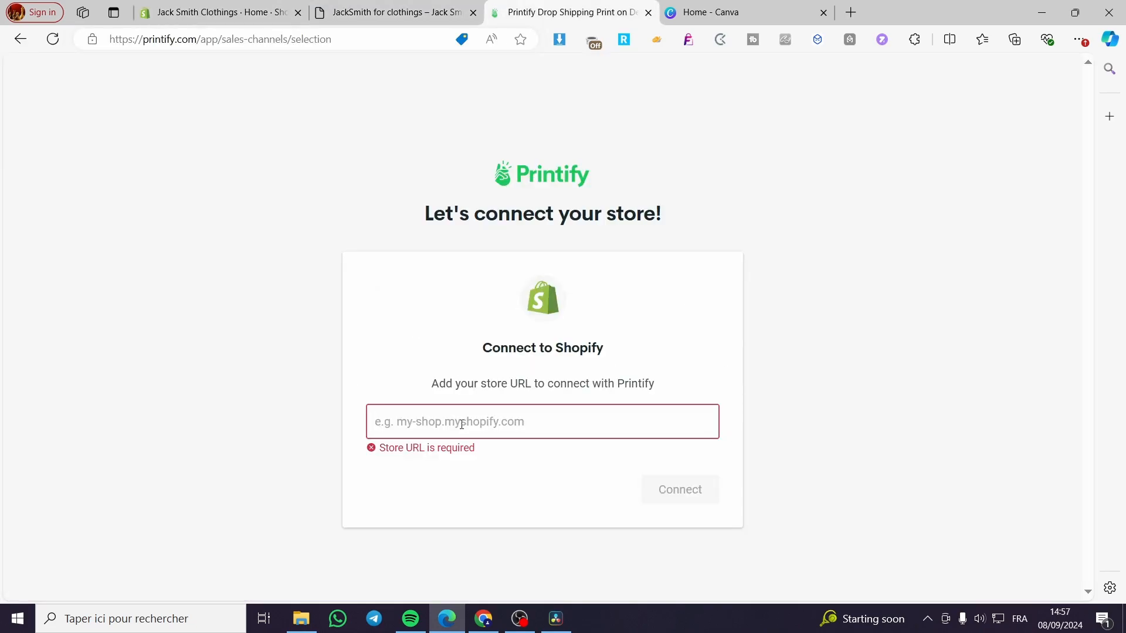
left_click(461, 424)
key("ctrl+v")
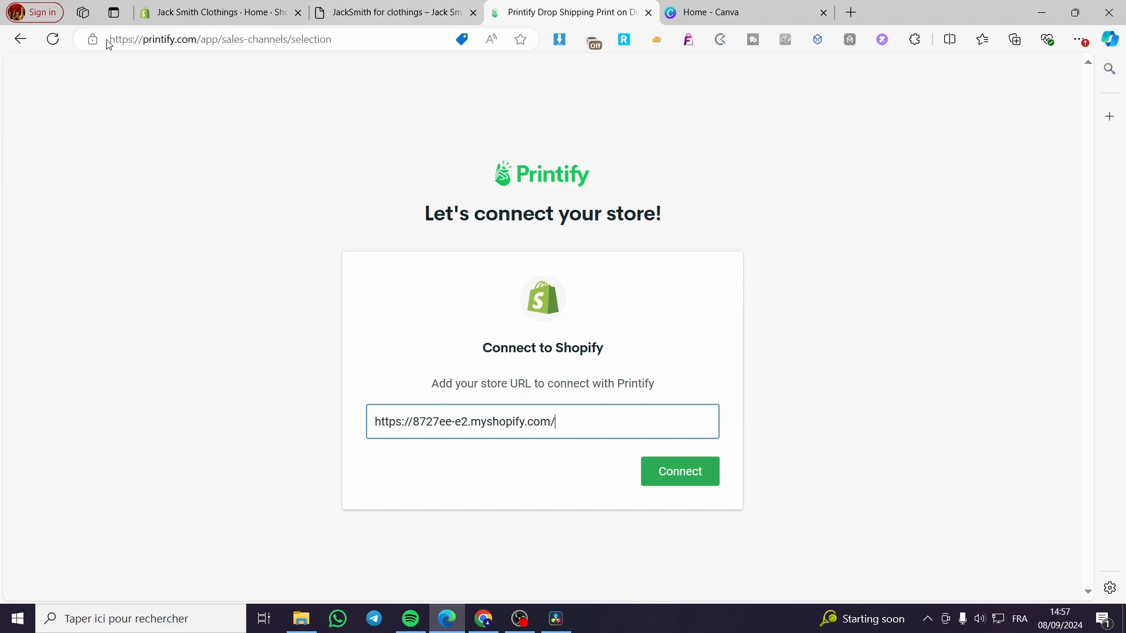
left_click(472, 13)
left_click(20, 38)
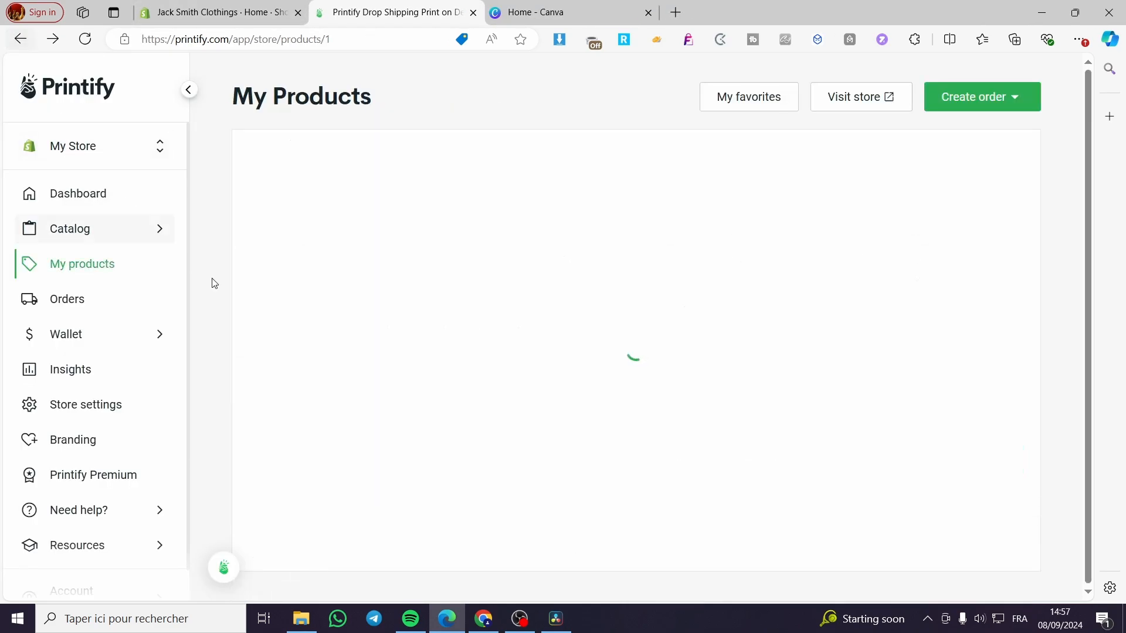
Step: Open Printify's store management page to check which stores are already connected
left_click(87, 152)
left_click(103, 211)
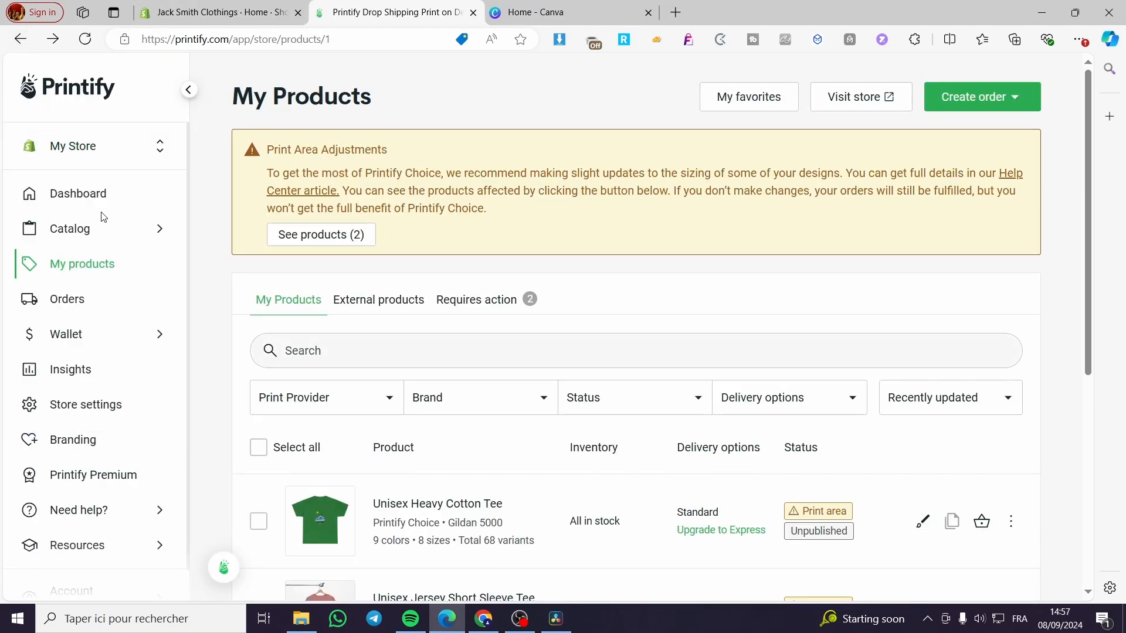
left_click(101, 153)
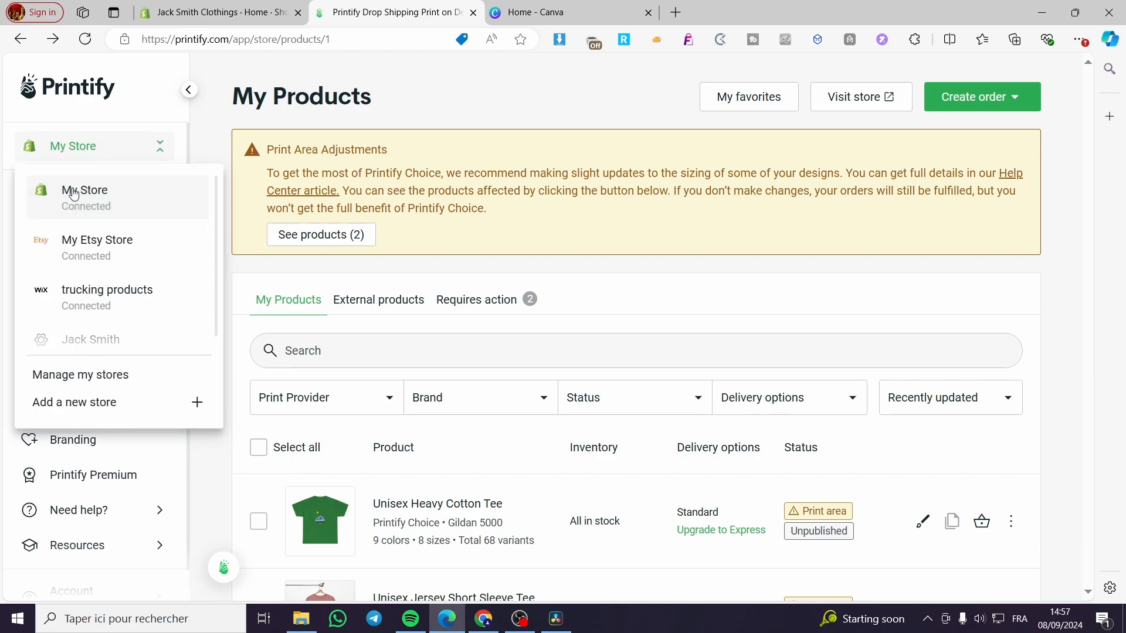
left_click(73, 188)
left_click(88, 148)
left_click(75, 377)
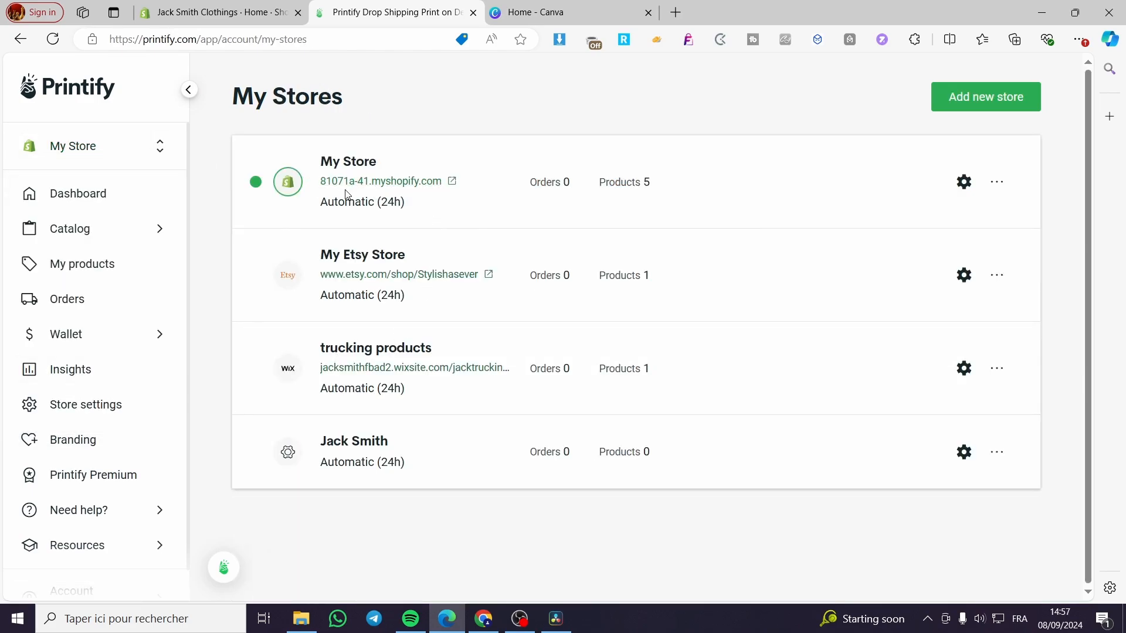
Step: Open the live storefront from the Shopify admin again, copy its URL, and return to Printify
left_click(217, 12)
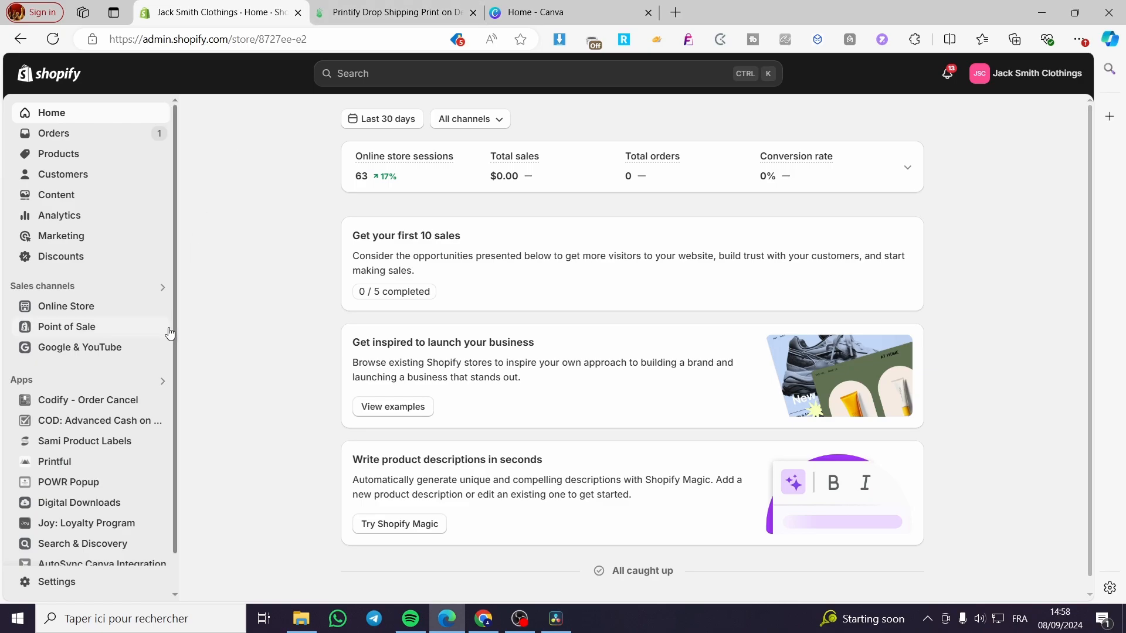
left_click(159, 308)
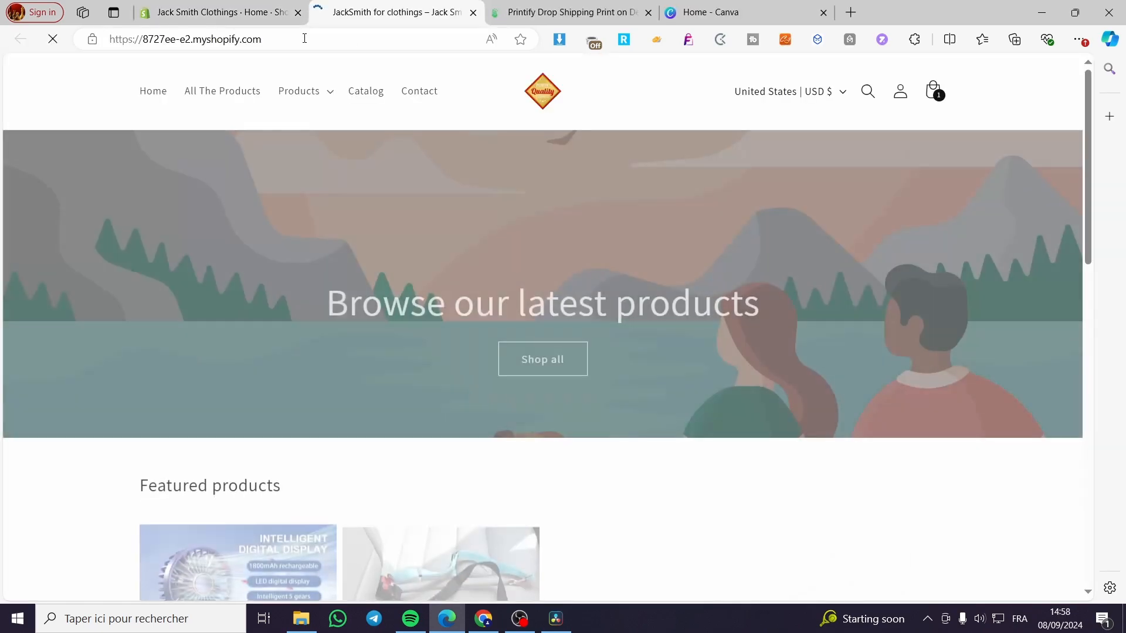
left_click(305, 38)
key("ctrl+Tab")
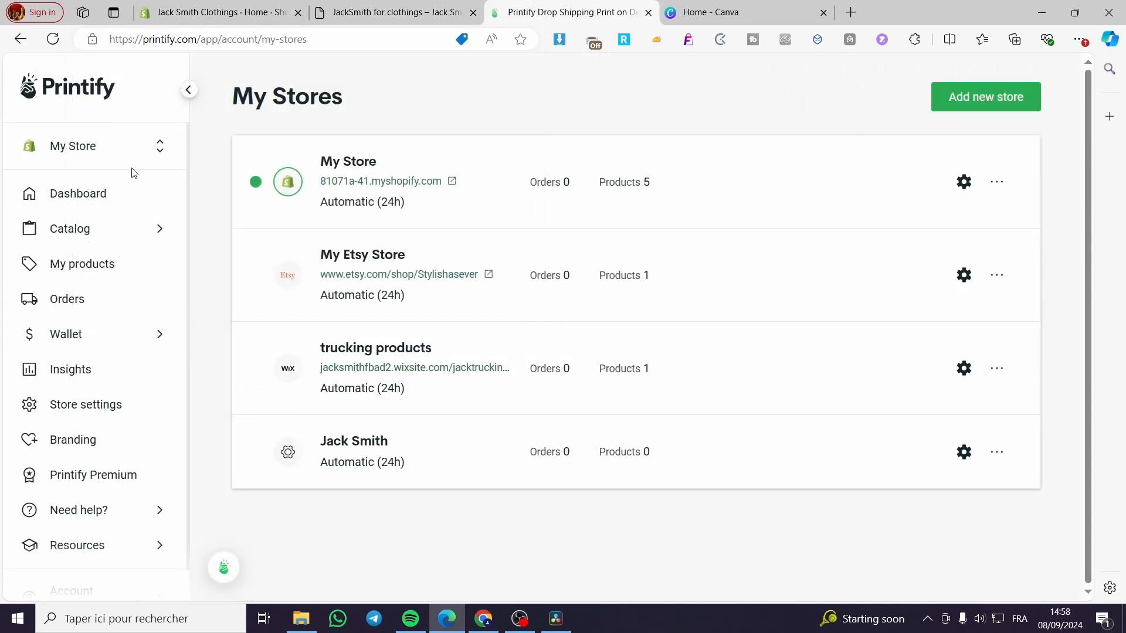
Step: Add a new Shopify store in Printify and paste the copied storefront address as its store URL
left_click(135, 148)
scroll(156, 329, "down", 1)
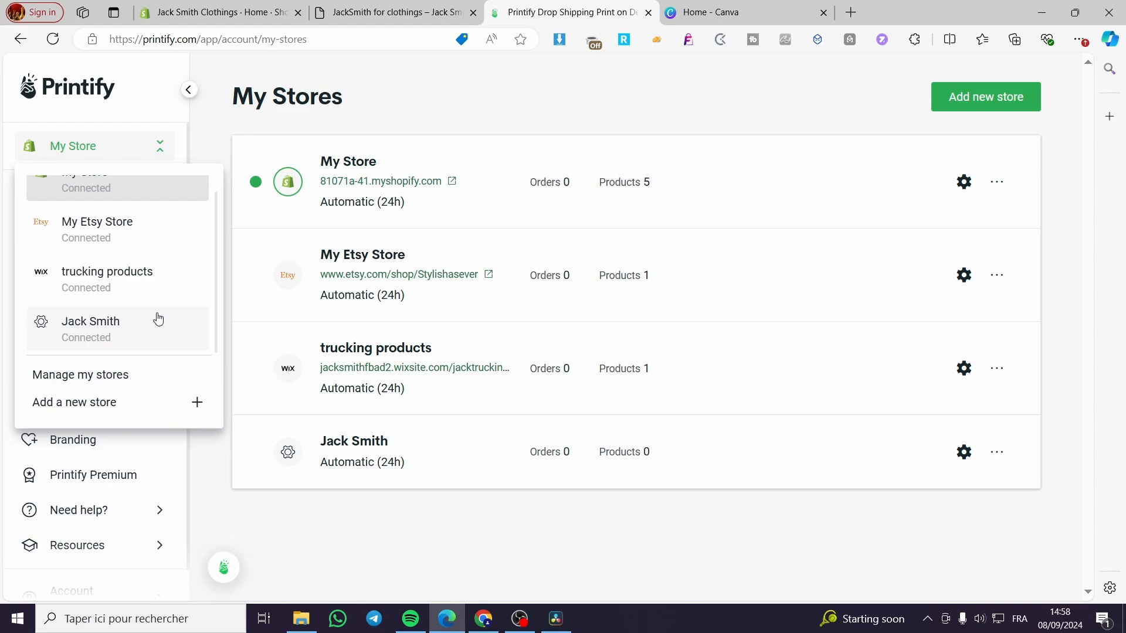
left_click(138, 404)
left_click(350, 254)
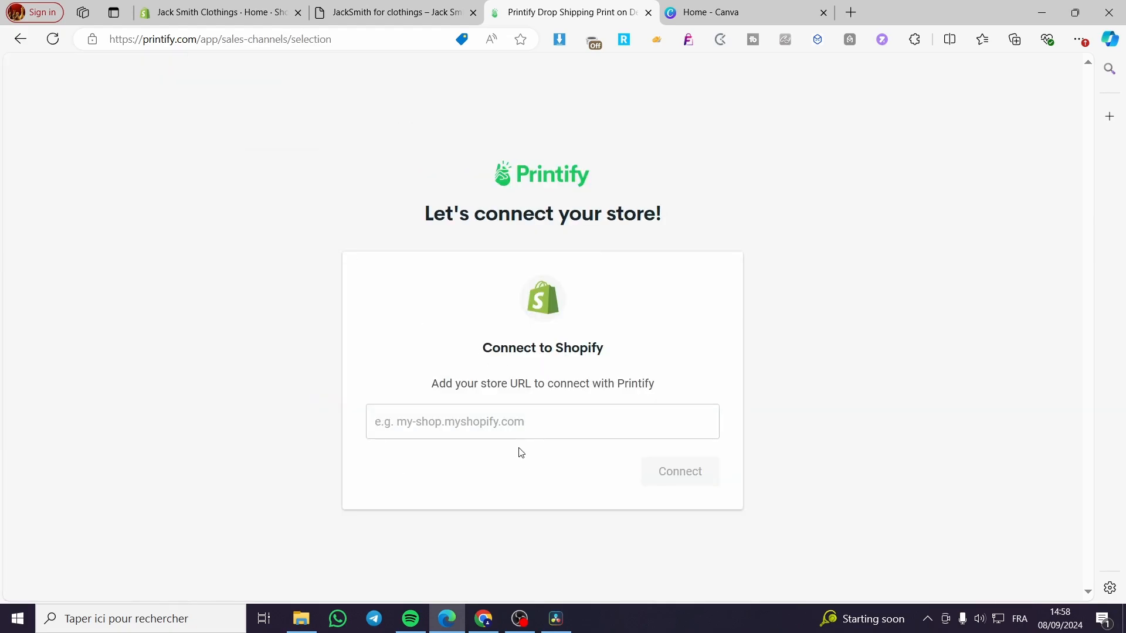
left_click(521, 431)
key("ctrl+v")
Step: Connect the store, install the Printify: Print on Demand app in Shopify, and close the storefront page
left_click(702, 478)
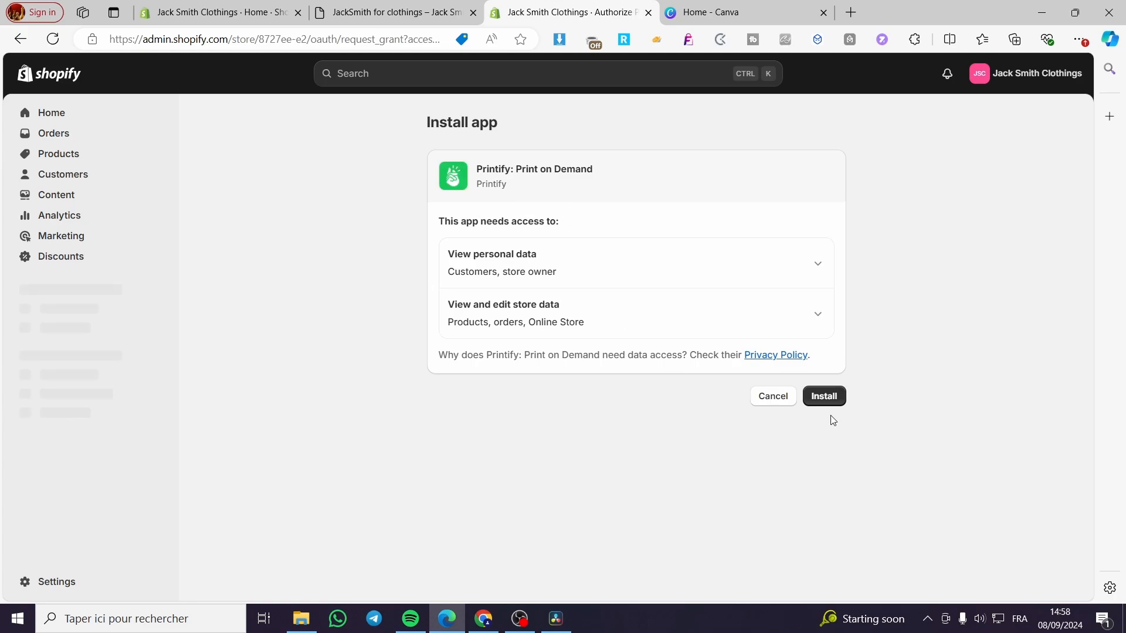
left_click(828, 397)
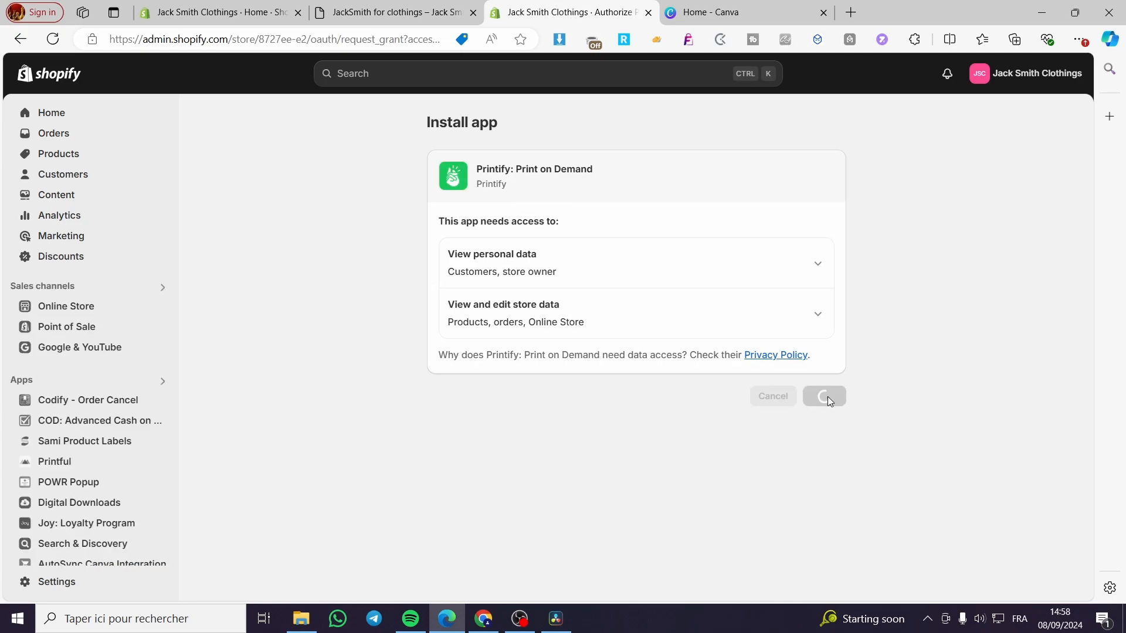
left_click(473, 12)
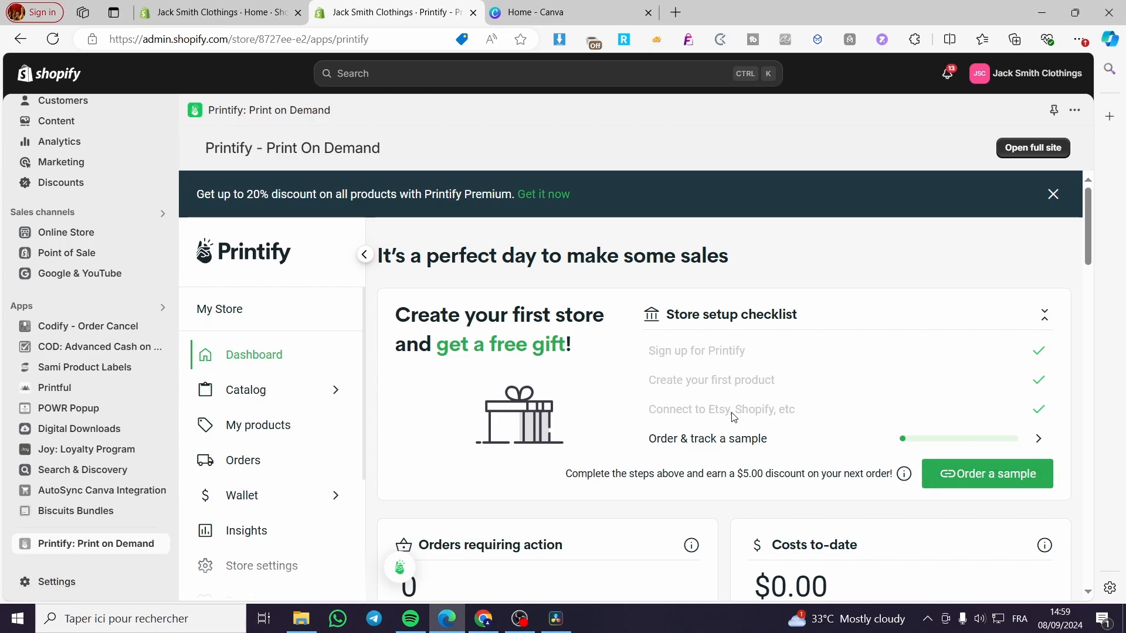
Step: Look through the embedded Printify dashboard in Shopify and open the full Printify site
scroll(733, 417, "down", 3)
scroll(297, 422, "down", 5)
scroll(322, 409, "up", 5)
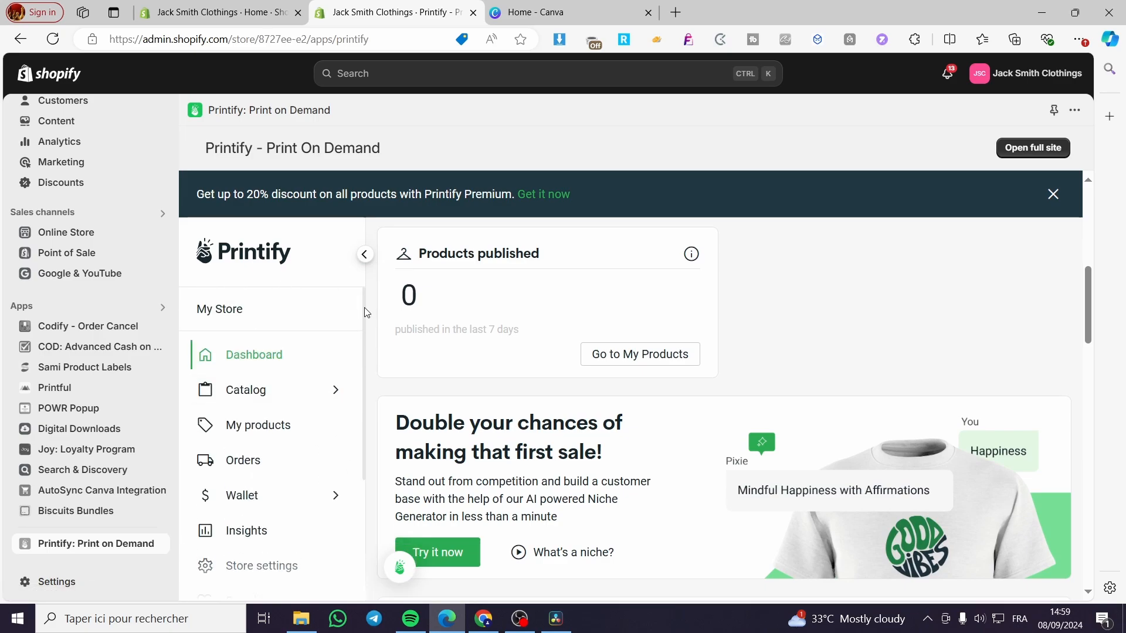
left_click(1069, 148)
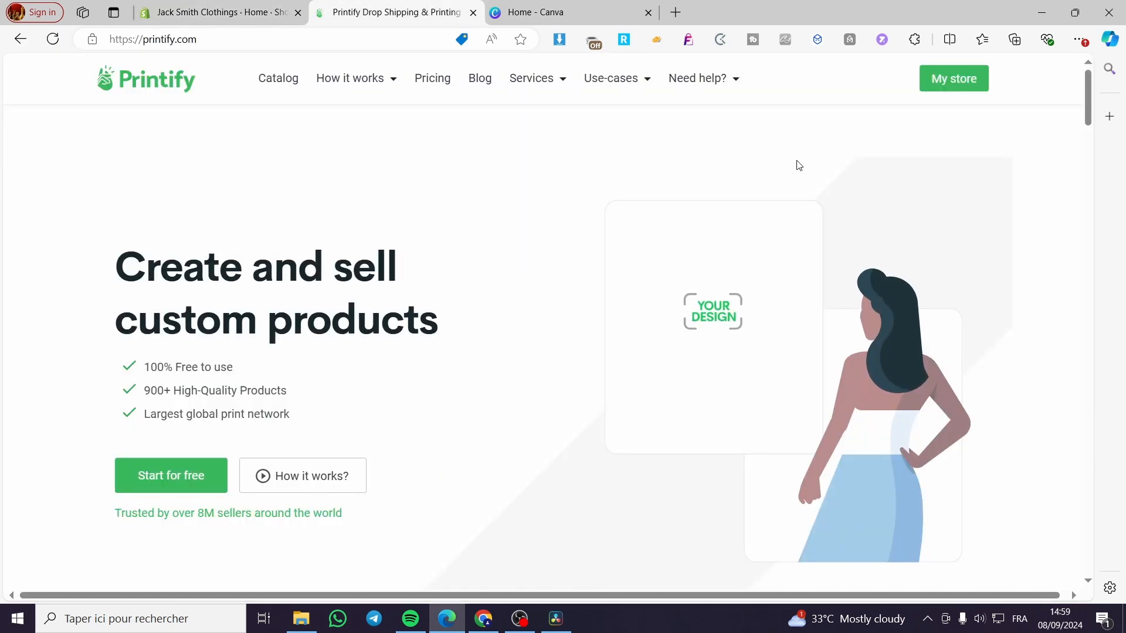
Step: Open the list of all connected Printify stores and check the additional options available for My Store
left_click(956, 88)
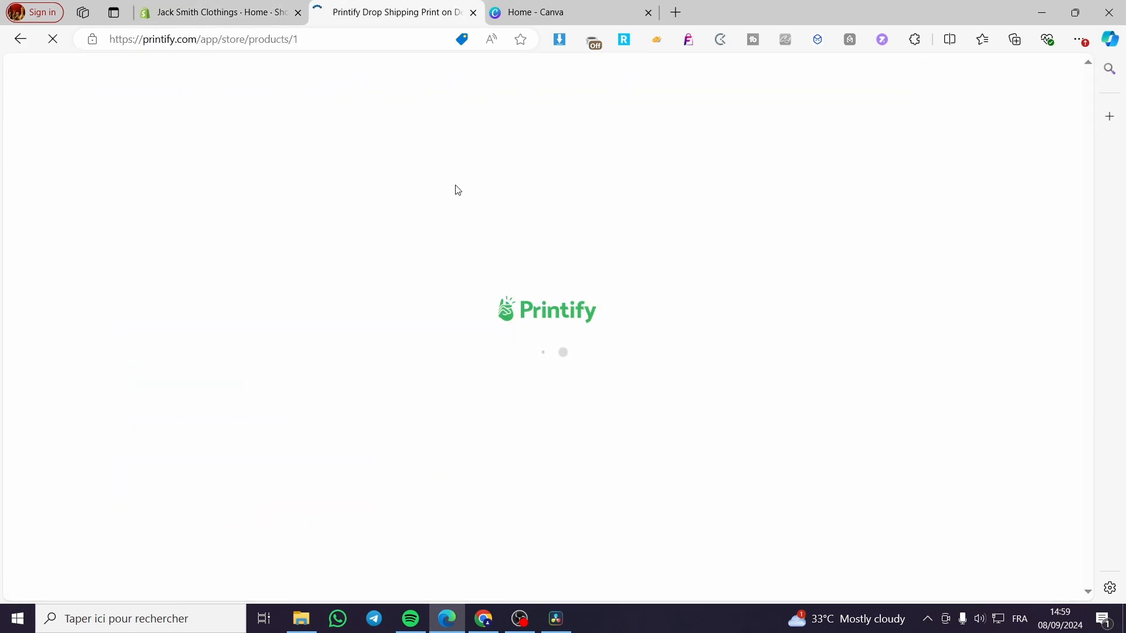
left_click(145, 151)
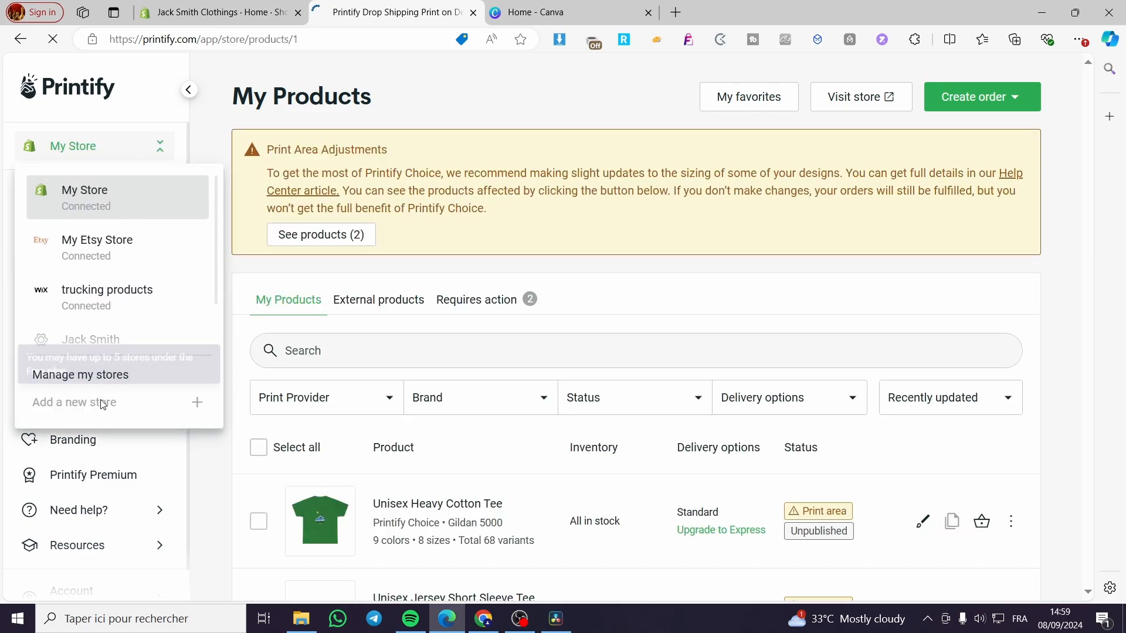
left_click(98, 381)
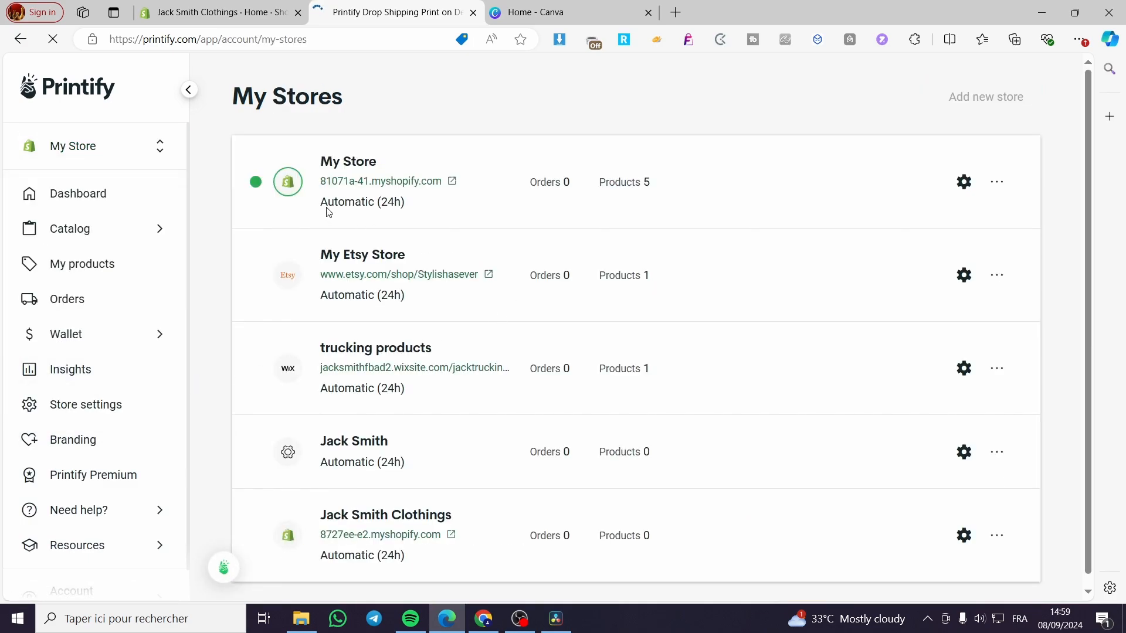
left_click(253, 9)
left_click(387, 12)
left_click(998, 183)
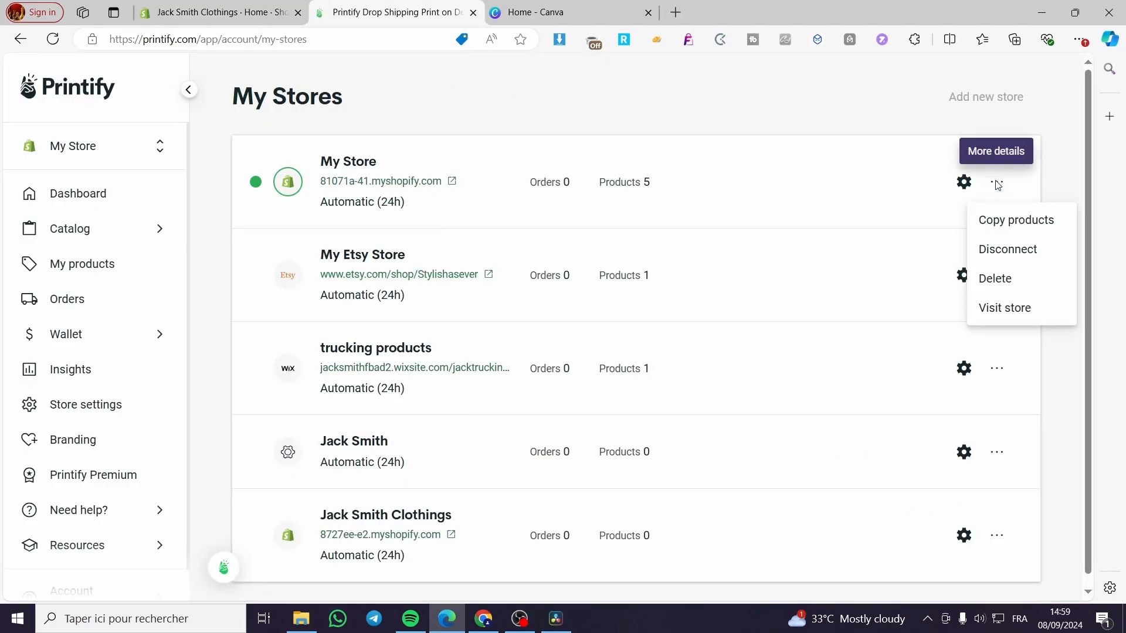
scroll(410, 520, "down", 1)
left_click(679, 508)
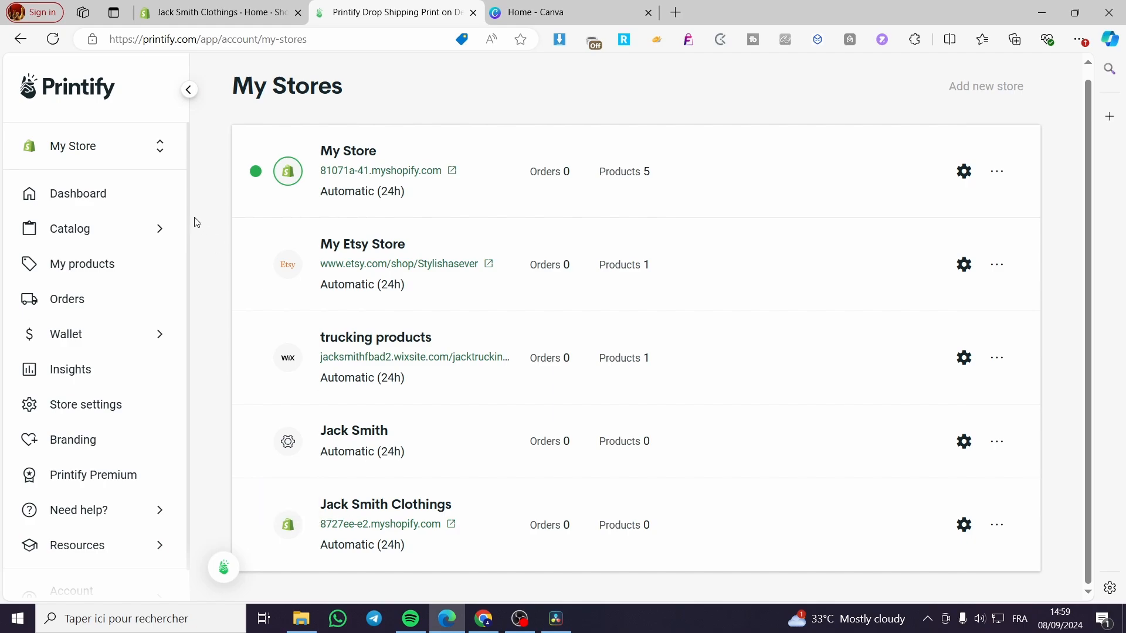
Step: Switch the active Printify store to the newly connected Shopify clothing store
left_click(151, 147)
scroll(128, 243, "down", 1)
left_click(107, 335)
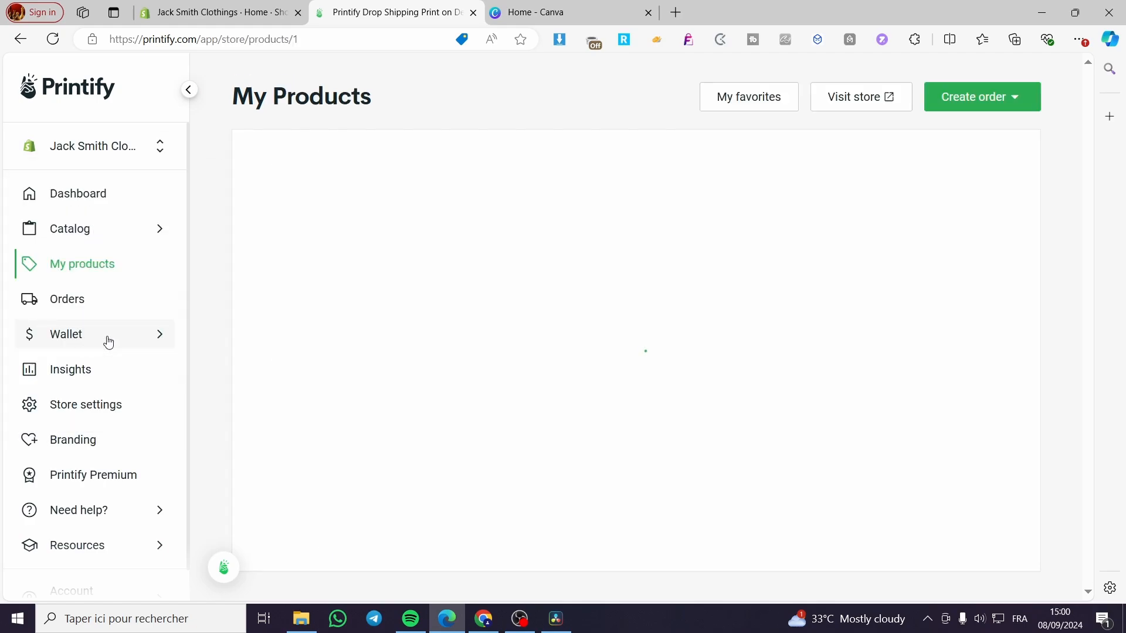
Step: Check the active store in the stores list, and look through the Printify dashboard down to the bestsellers
left_click(125, 148)
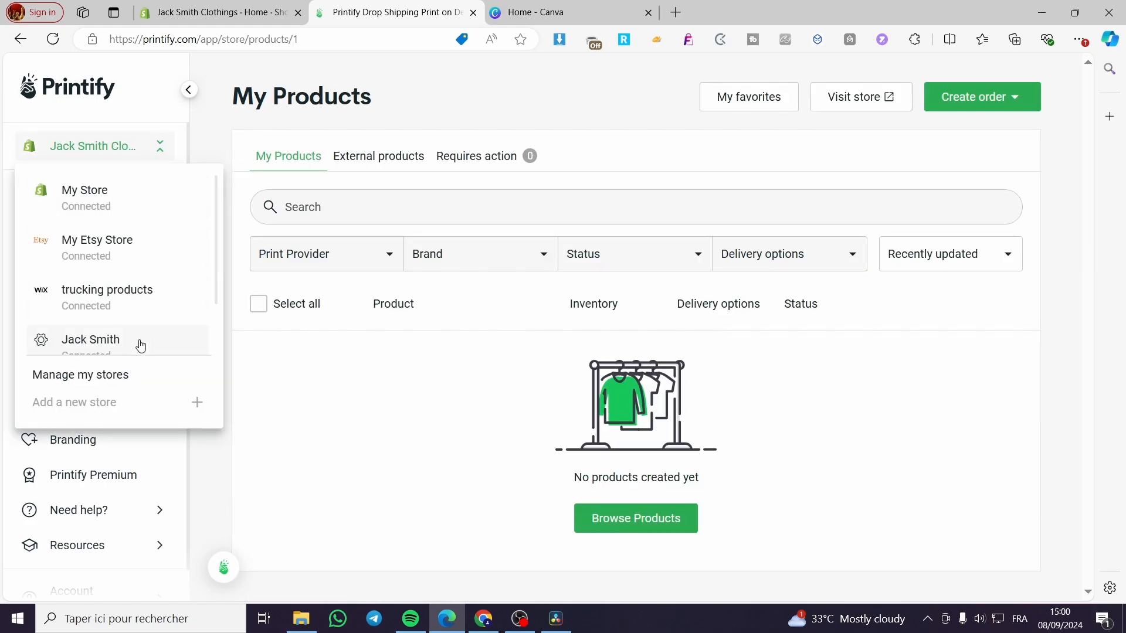
left_click(117, 373)
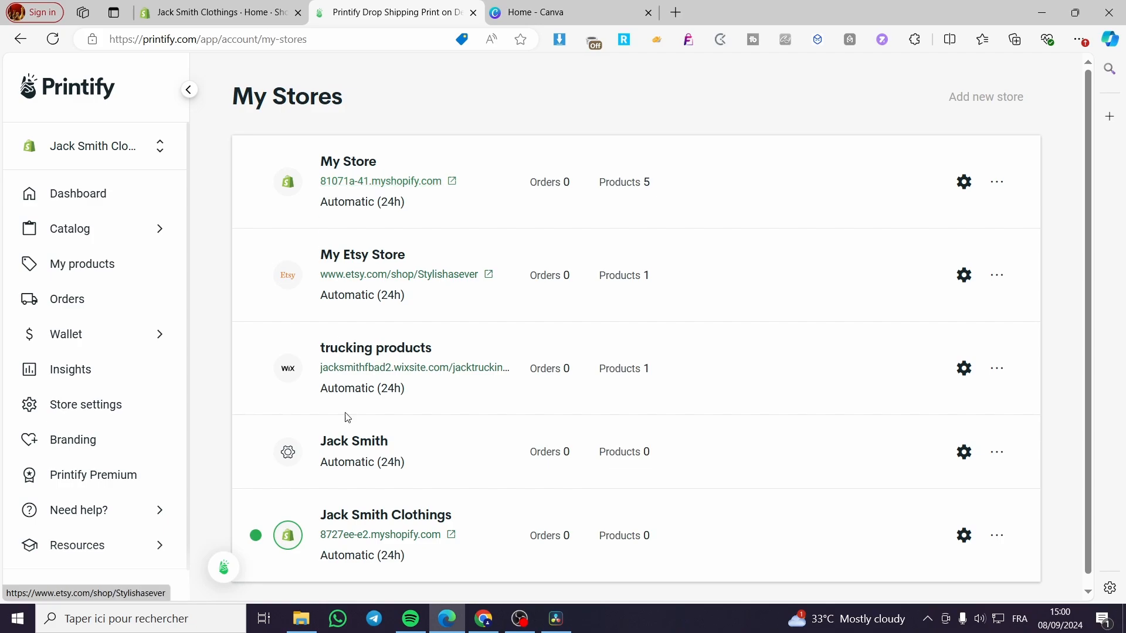
scroll(344, 516, "down", 1)
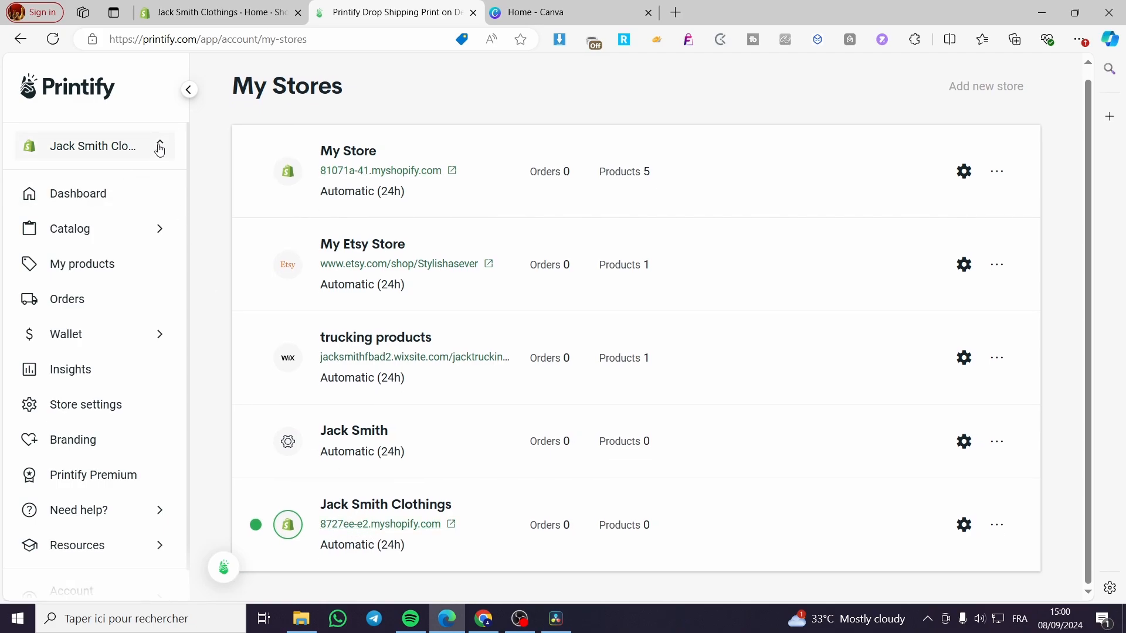
left_click(94, 198)
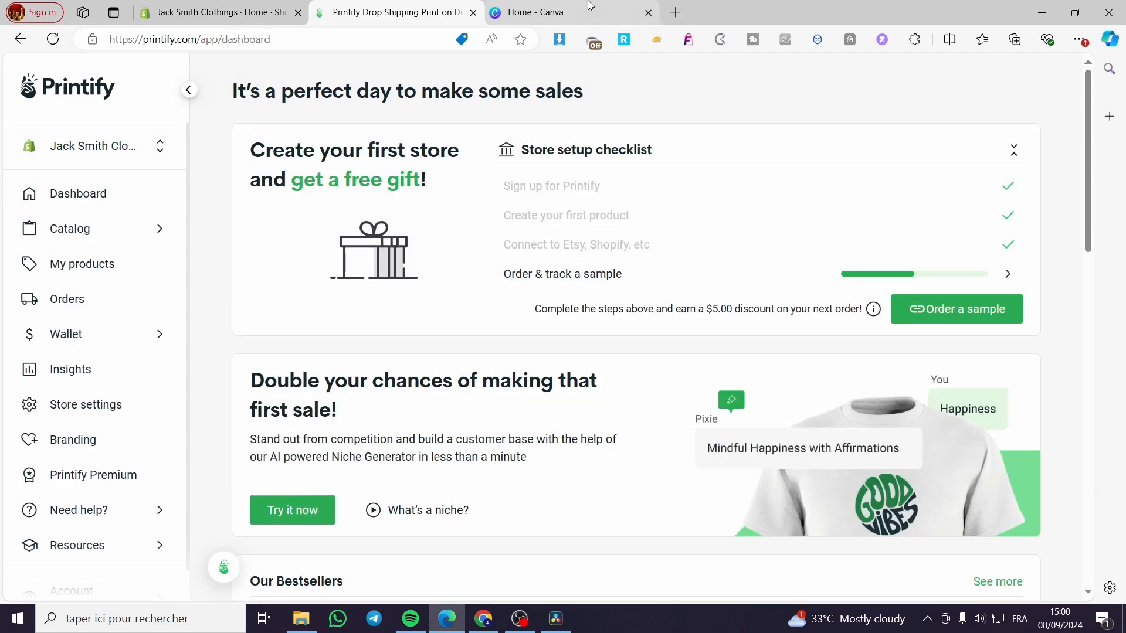
scroll(591, 334, "down", 6)
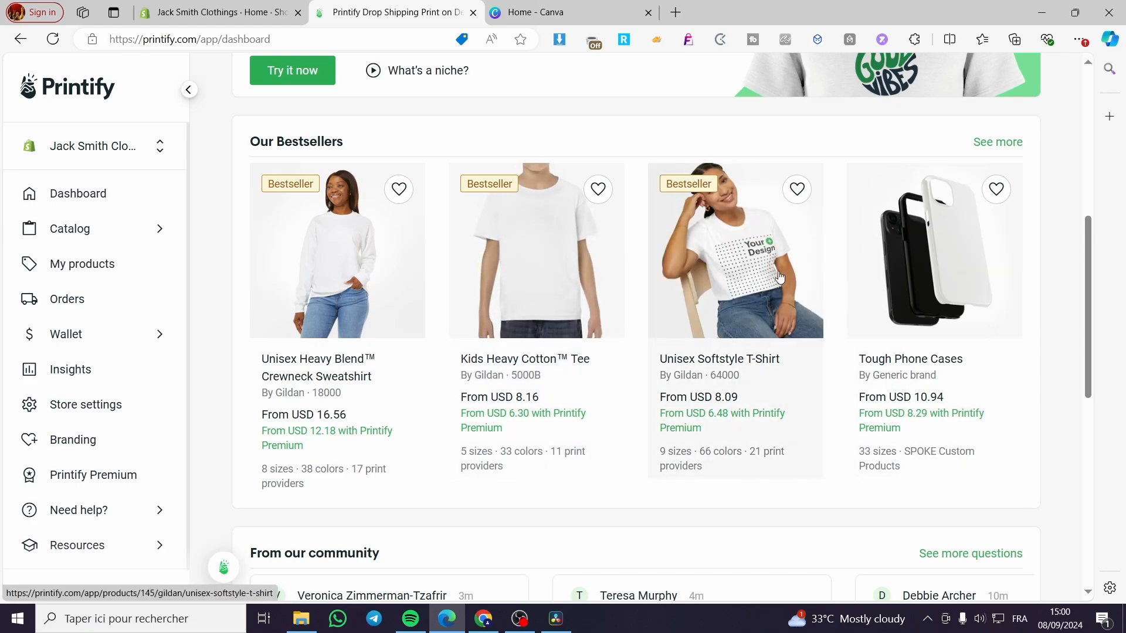
Step: Switch to Canva, search for "logo" templates, and preview the coconut cosmetics logo template
left_click(508, 6)
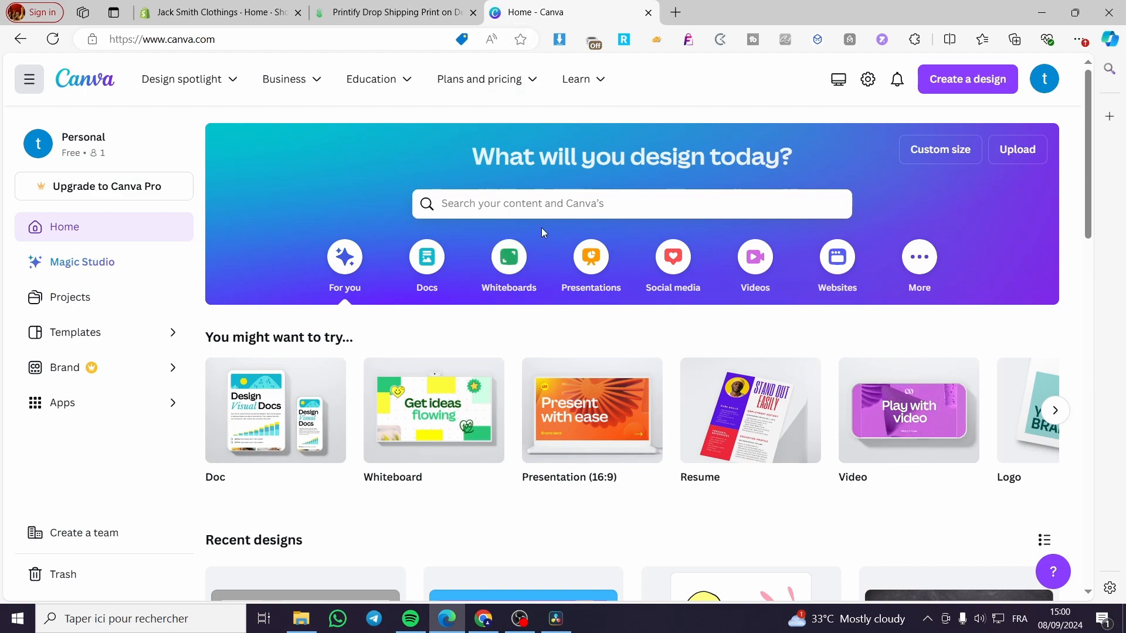
left_click(553, 202)
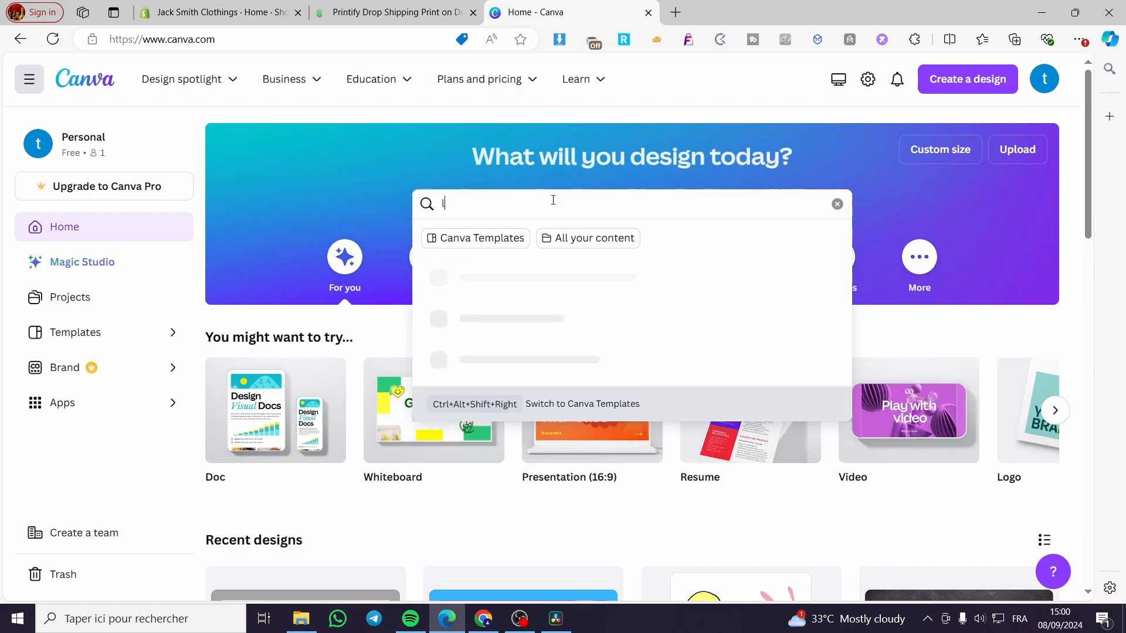
type("logo")
key("Return")
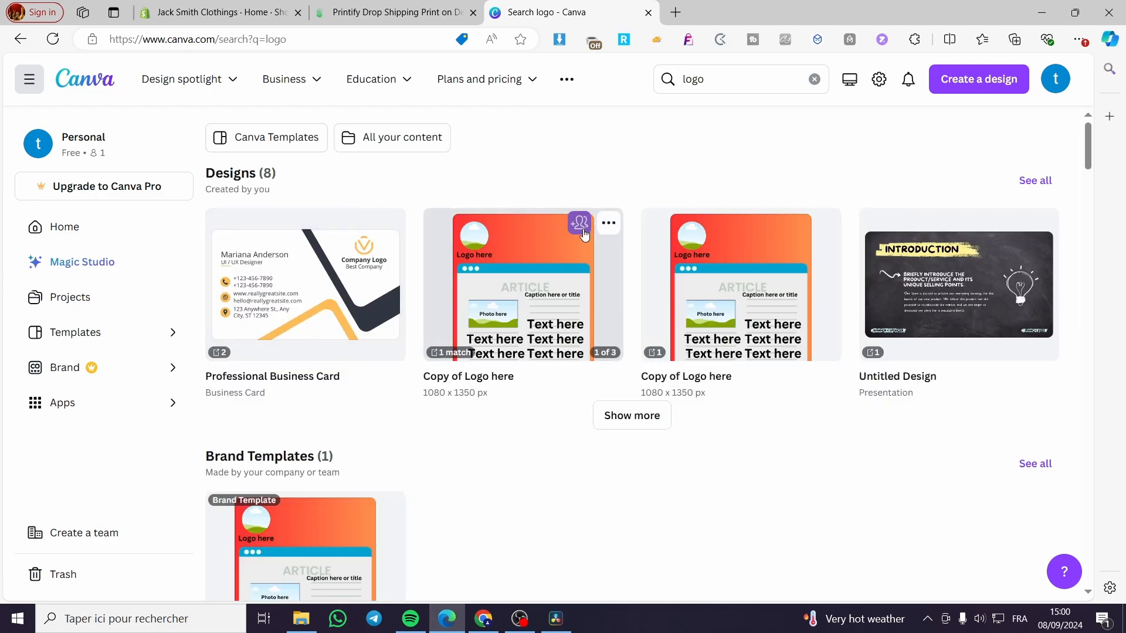
scroll(604, 460, "down", 6)
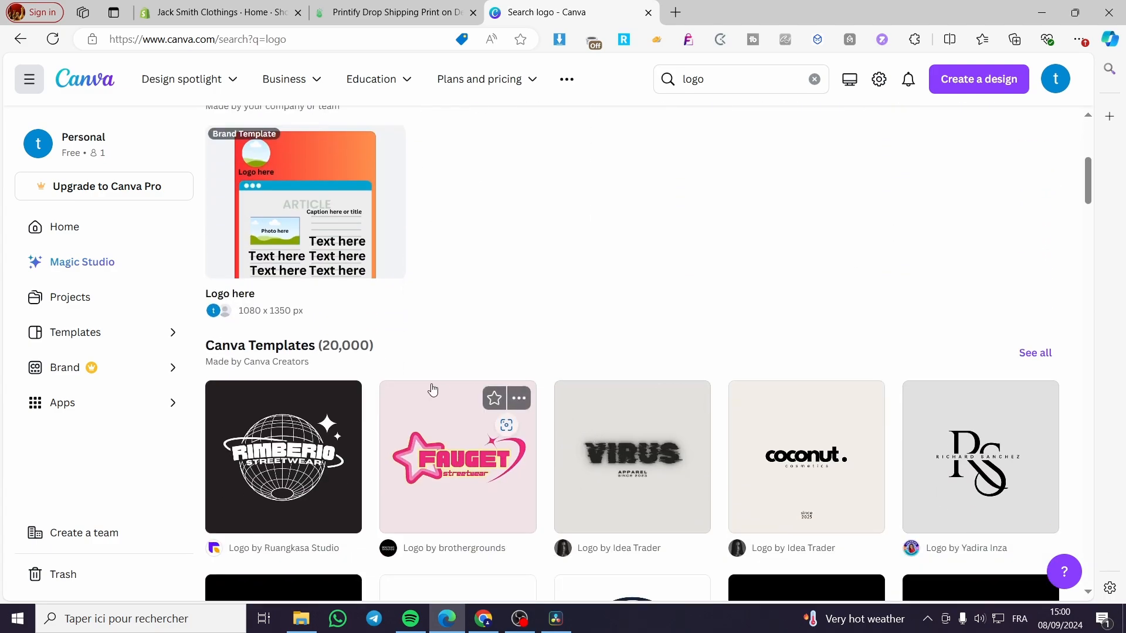
scroll(434, 390, "down", 2)
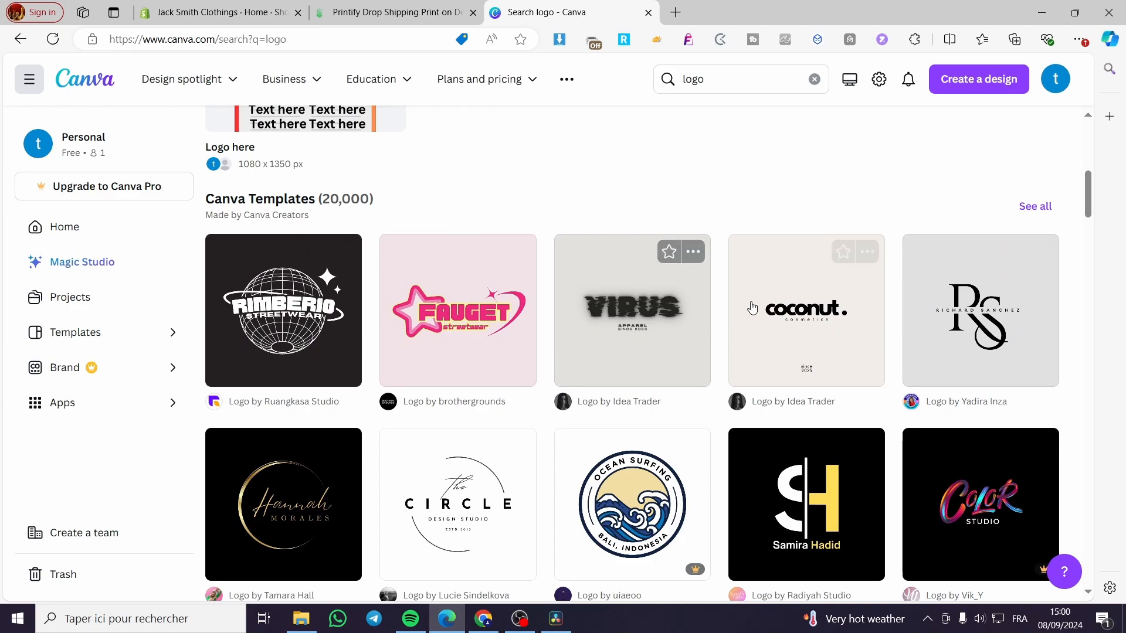
left_click(780, 304)
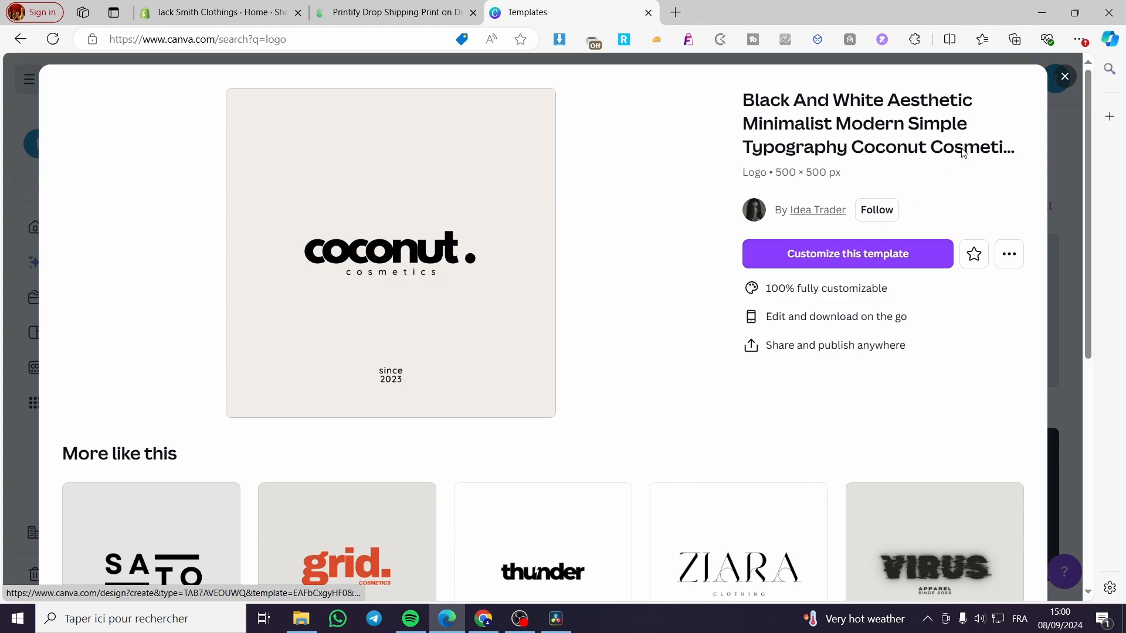
left_click(1064, 77)
Step: Create a new blank design with a custom size of 500 × 500 px
left_click(977, 88)
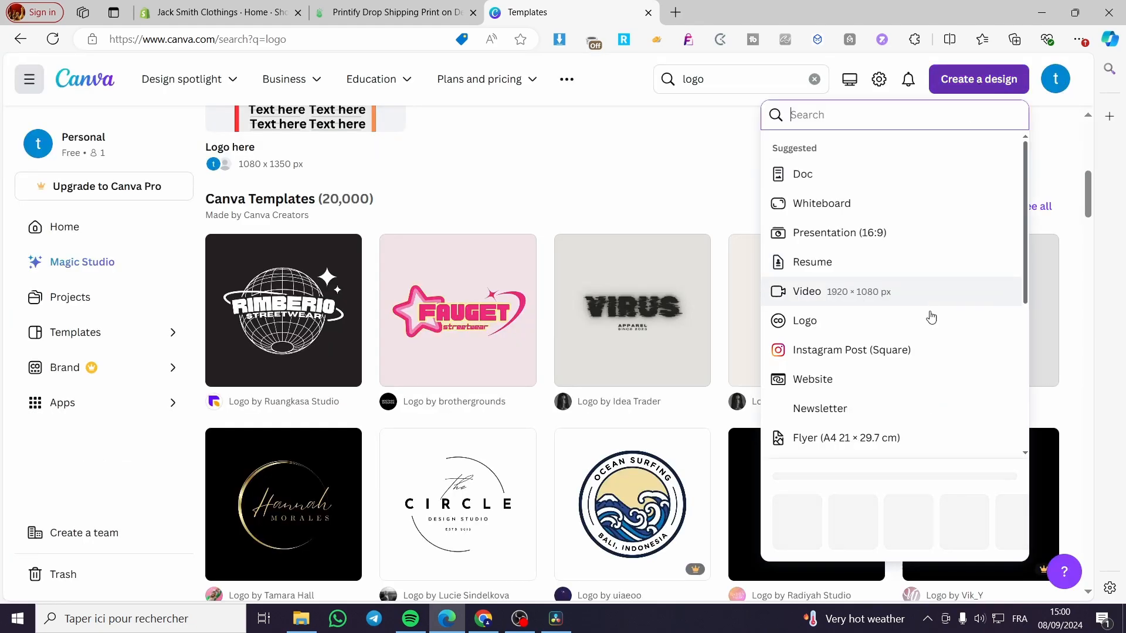
left_click(799, 526)
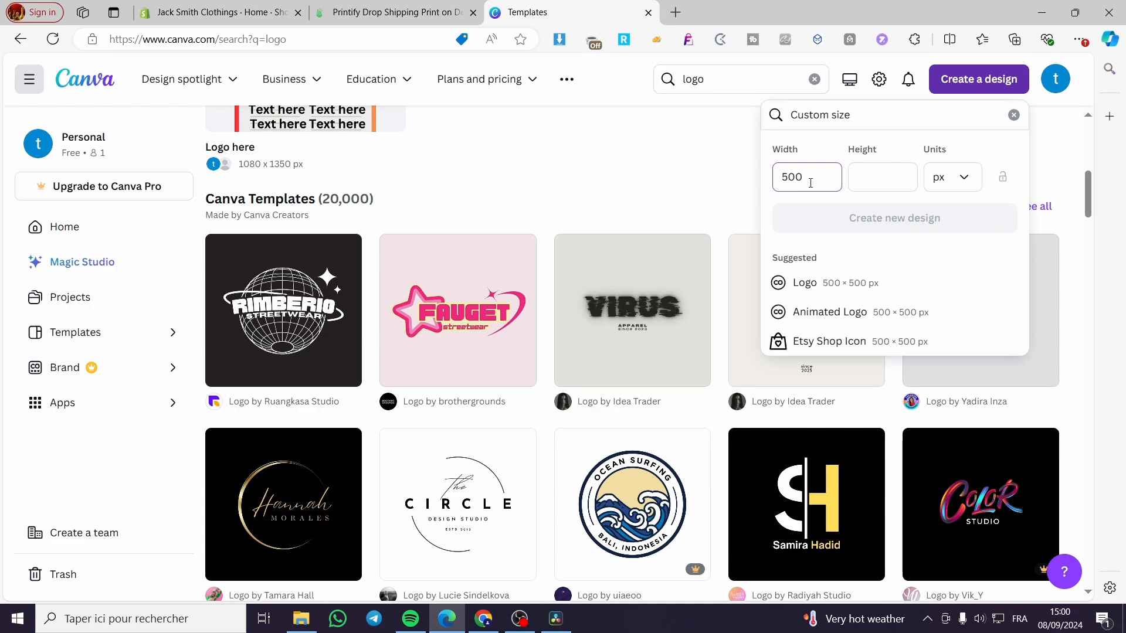
type("500")
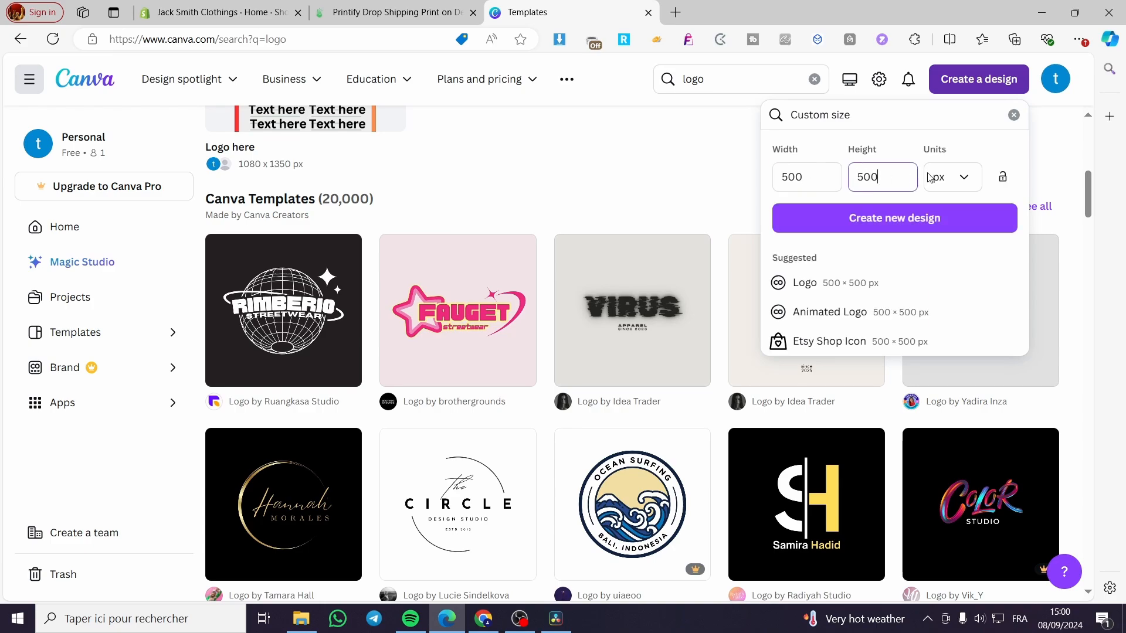
left_click(903, 218)
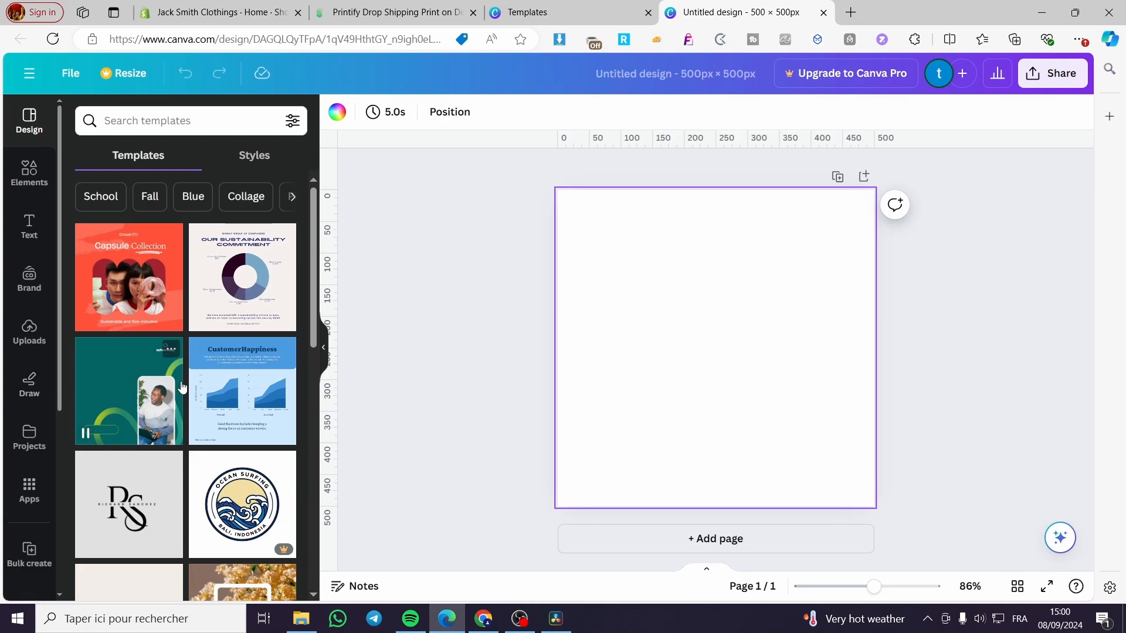
Step: Search the elements for "cercle" and add a free thin circle outline from the graphics to the page
scroll(176, 352, "down", 3)
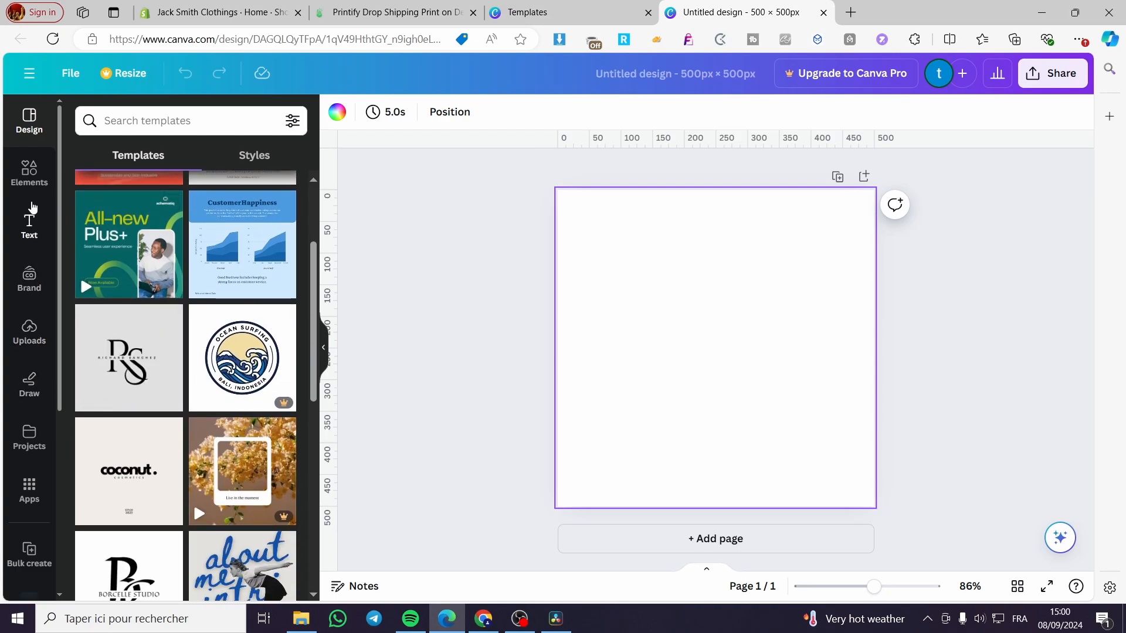
left_click(34, 181)
left_click(183, 120)
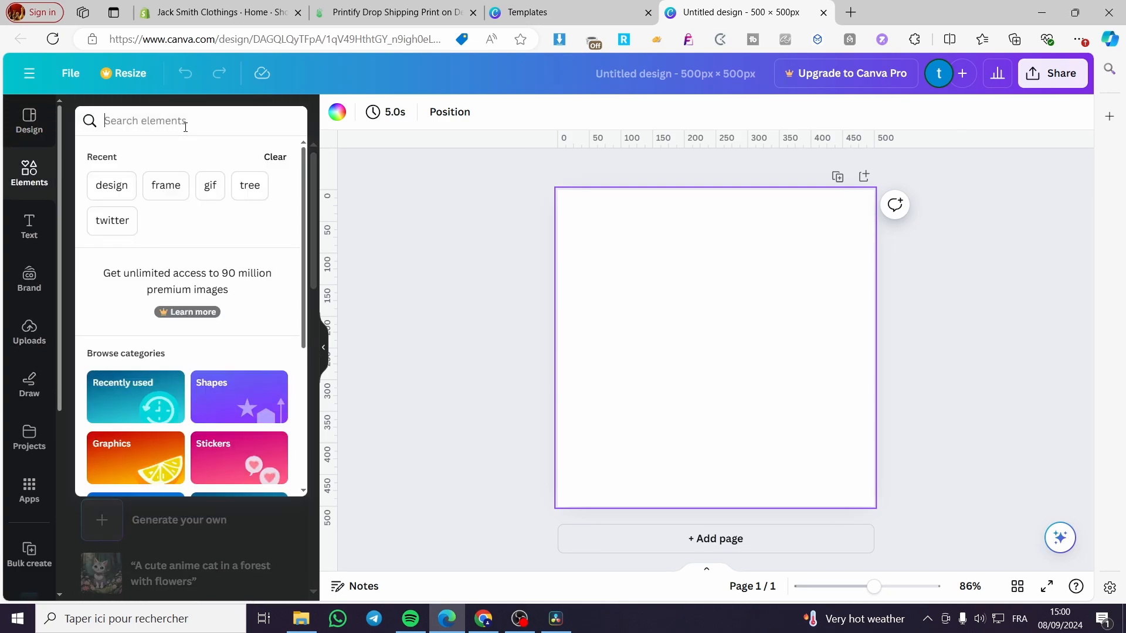
type("cercle")
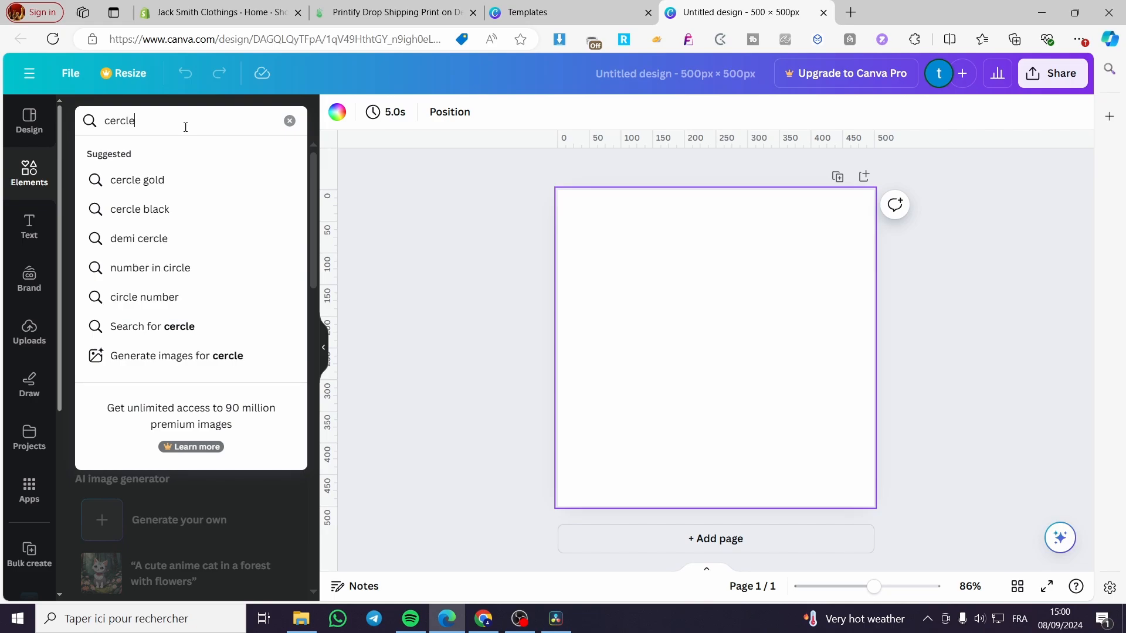
key("Return")
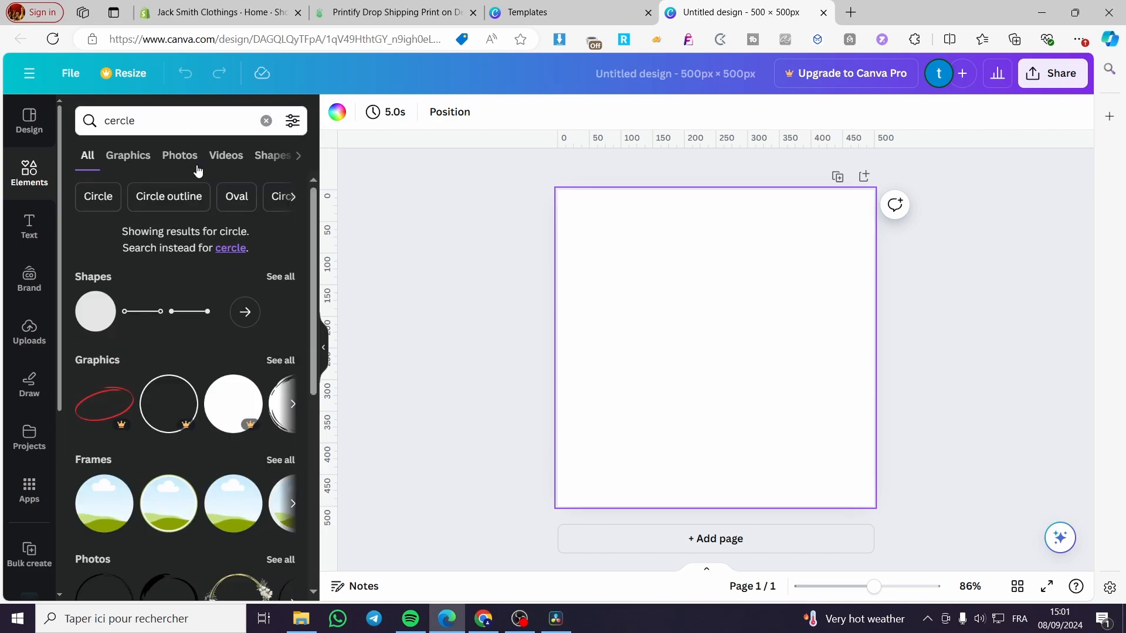
scroll(217, 363, "down", 1)
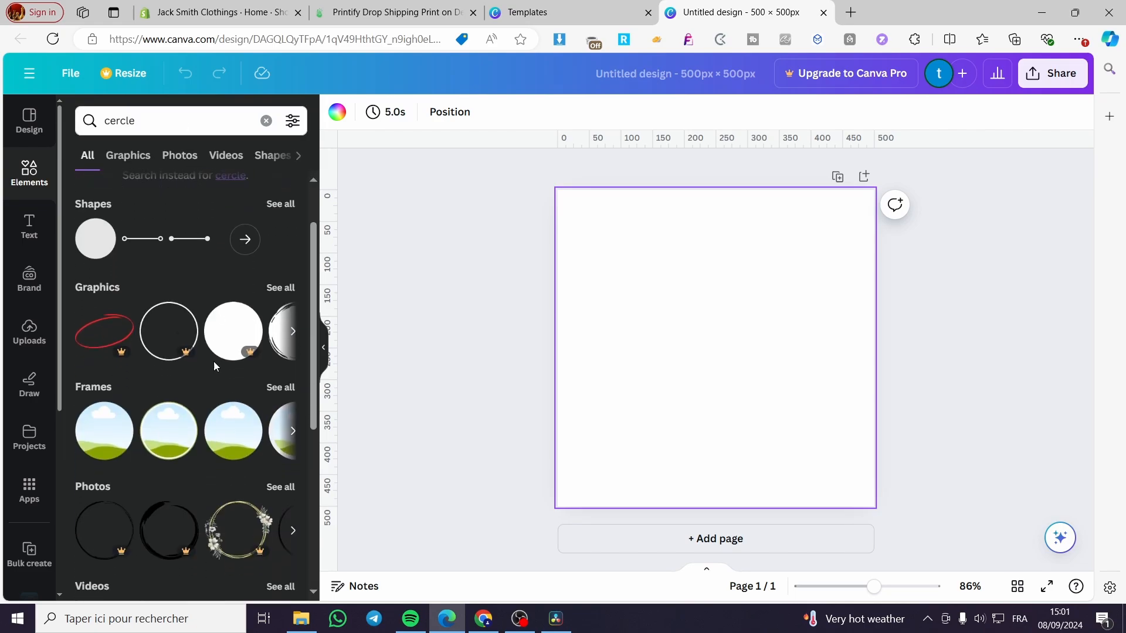
left_click(283, 287)
scroll(234, 375, "down", 3)
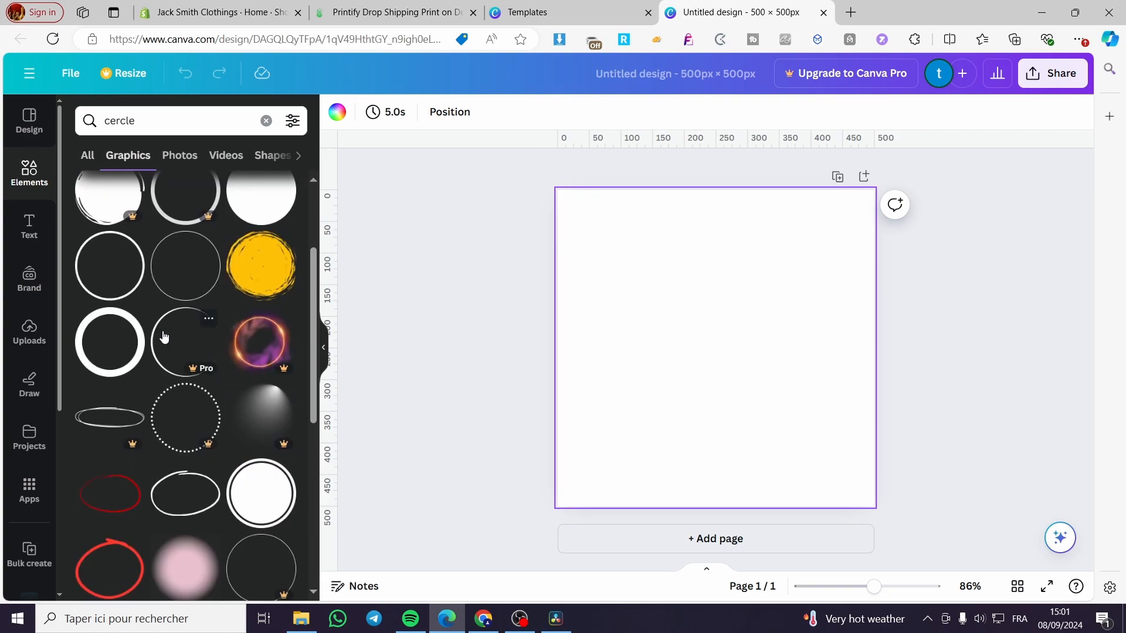
left_click(106, 285)
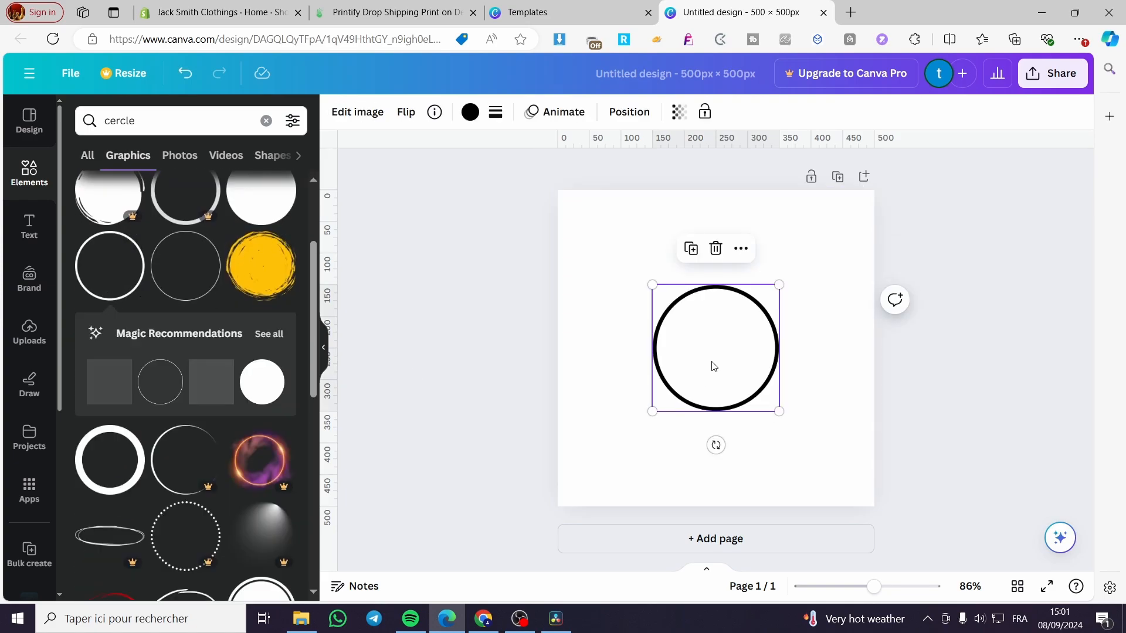
left_click_drag(711, 365, 709, 359)
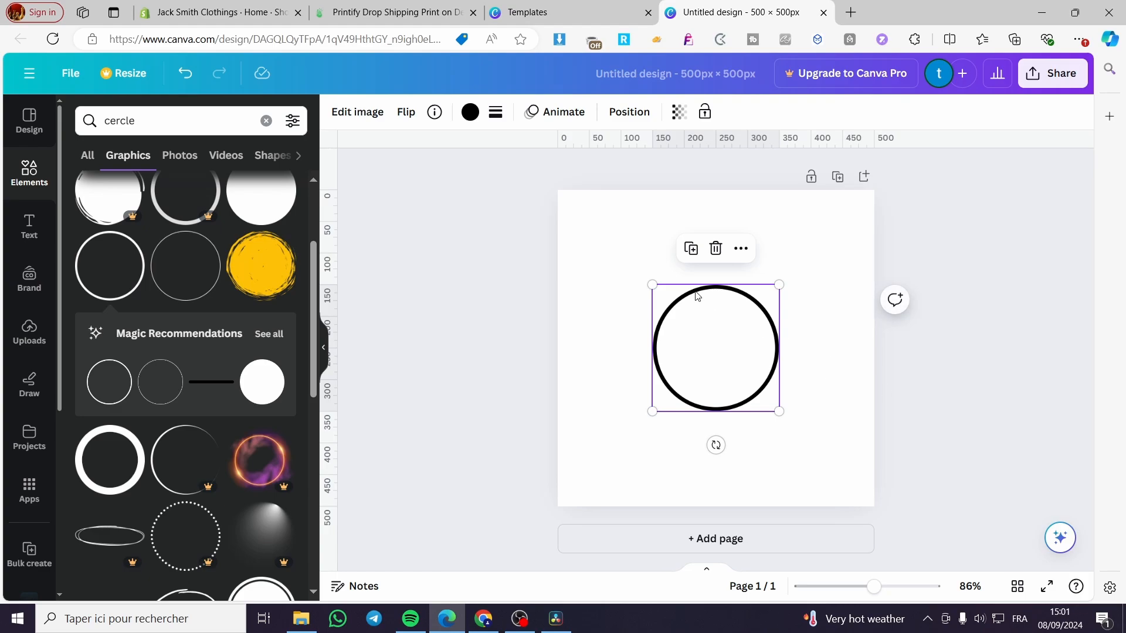
Step: Recolor the circle outline light purple using the default solid colors, and deselect it
left_click(495, 112)
left_click(470, 114)
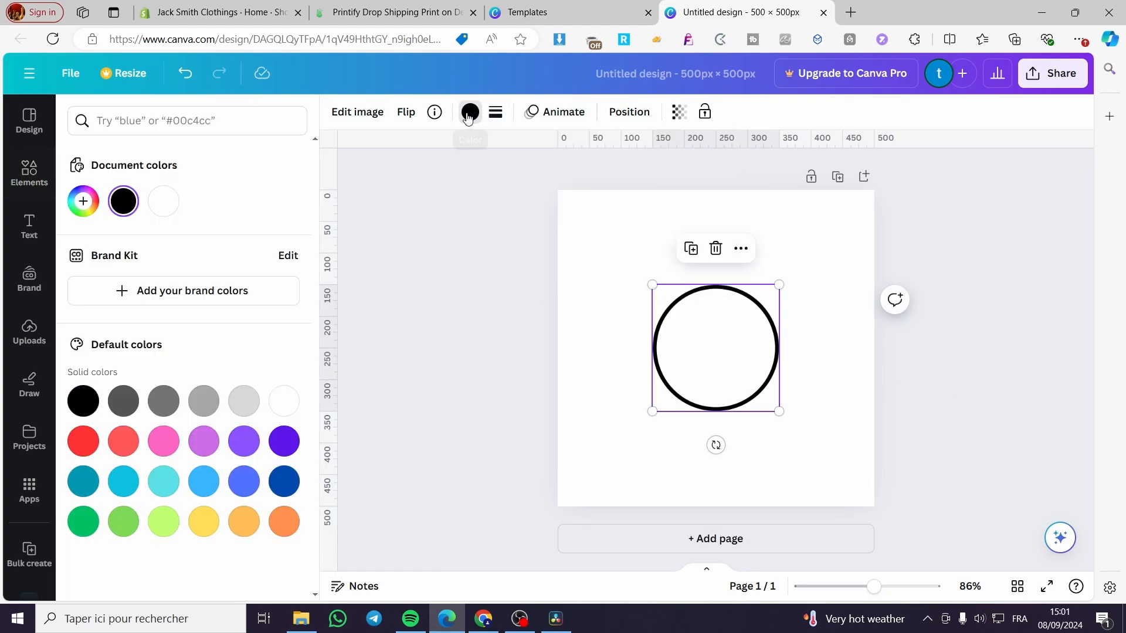
left_click(204, 442)
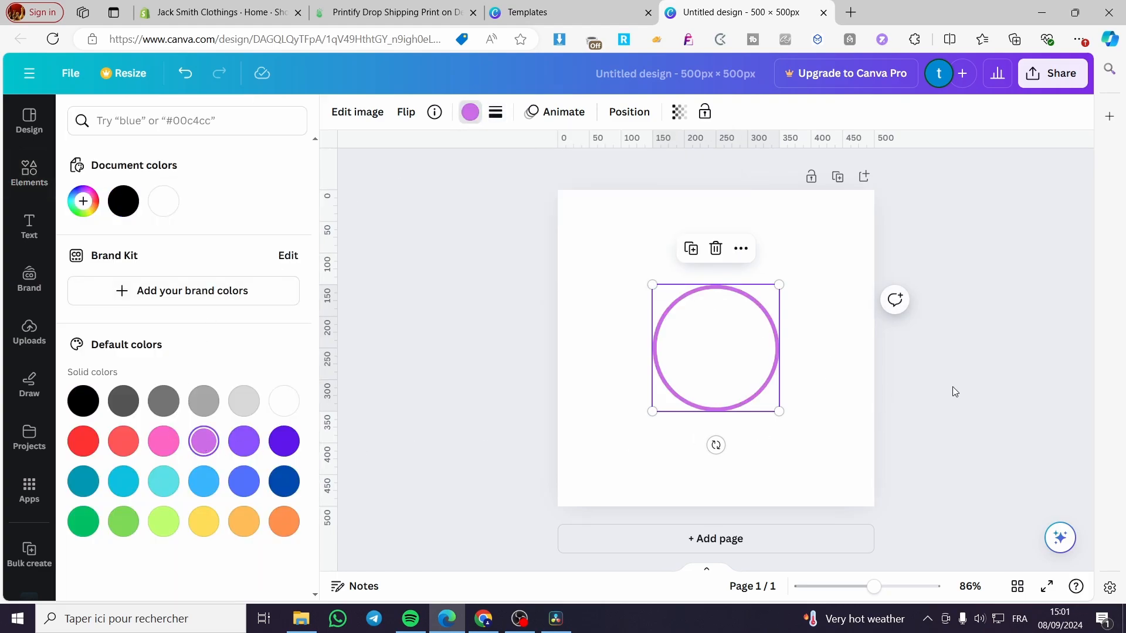
left_click(1012, 358)
left_click(985, 351)
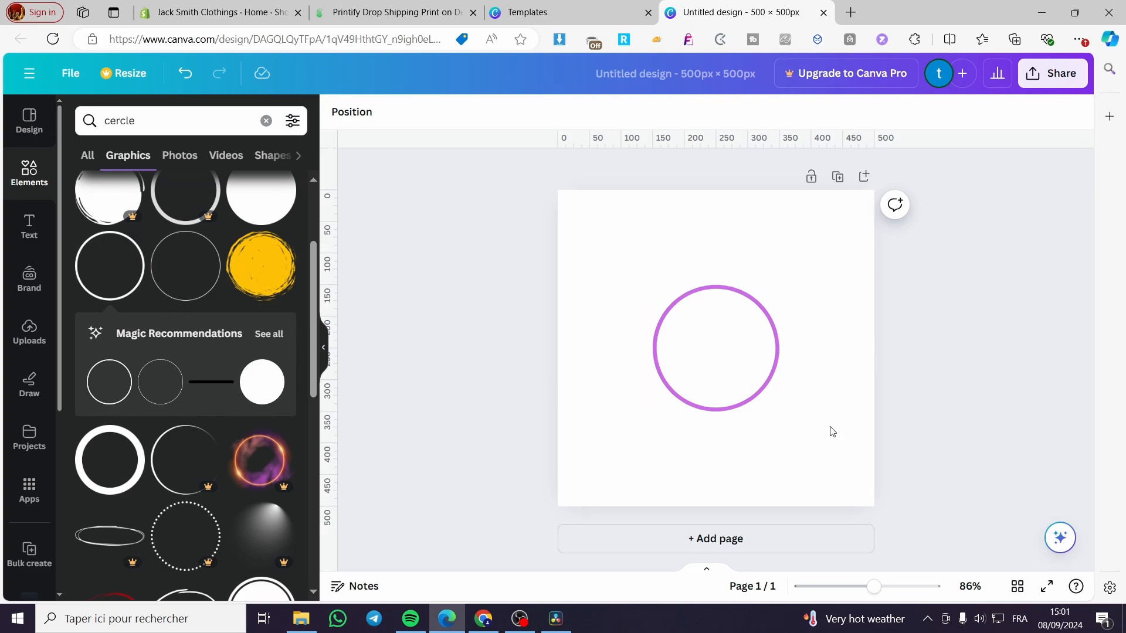
Step: Enlarge the circle outline to about 260 px wide and center it on the page
left_click(758, 368)
left_click_drag(781, 411, 814, 448)
left_click_drag(759, 380, 744, 357)
Step: Add the orange "Brimston Co." font combination to the page over the circle outline
left_click(29, 226)
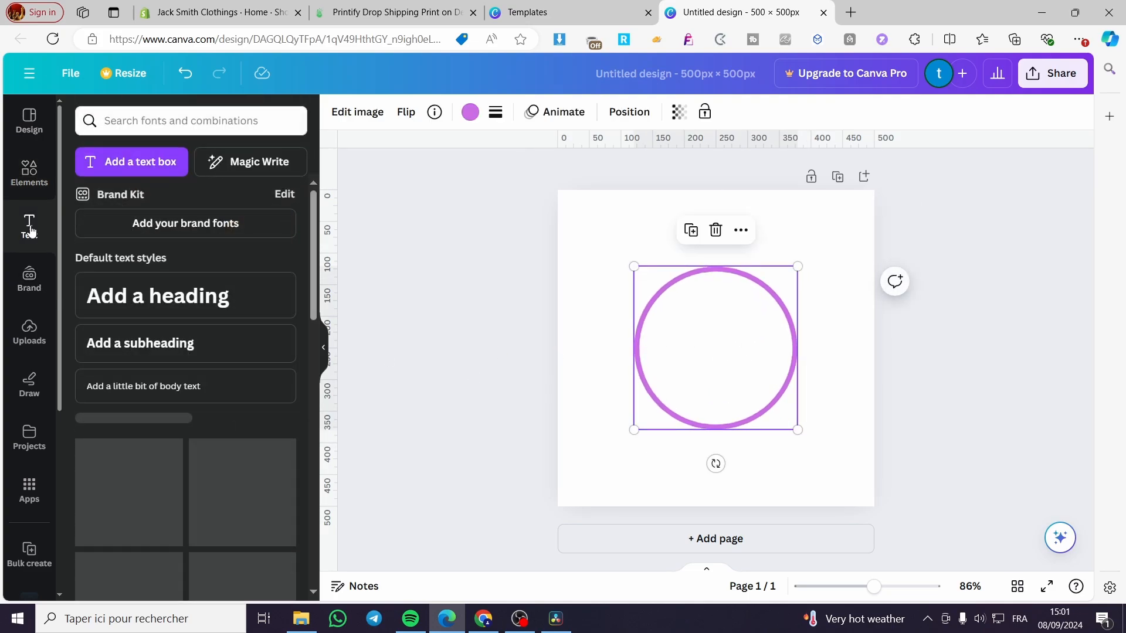
scroll(223, 327, "down", 3)
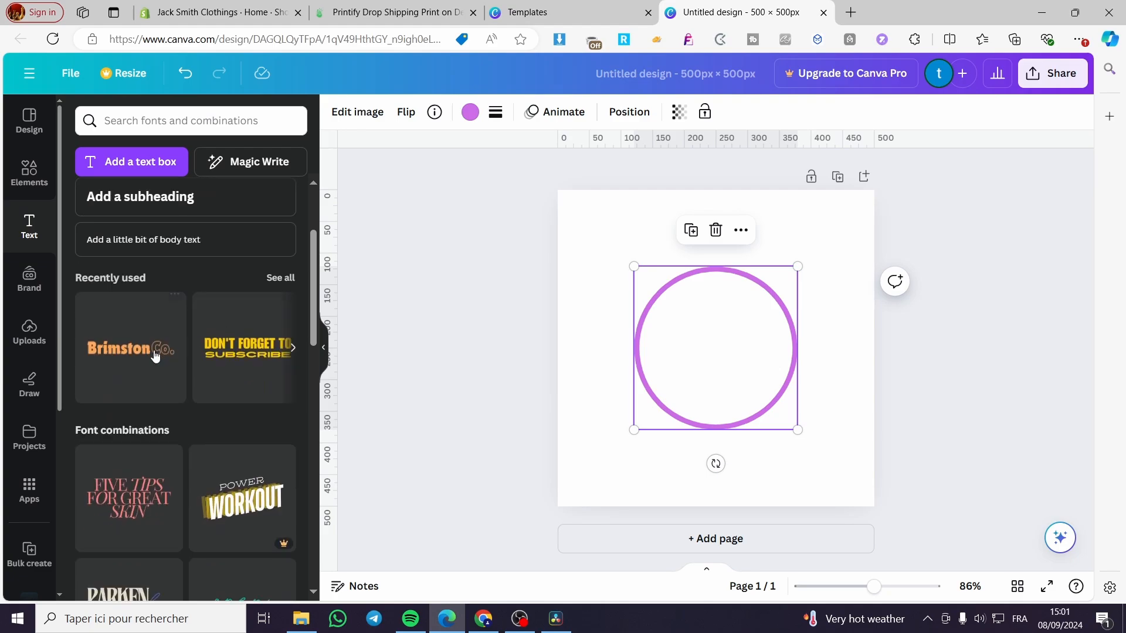
scroll(130, 368, "down", 6)
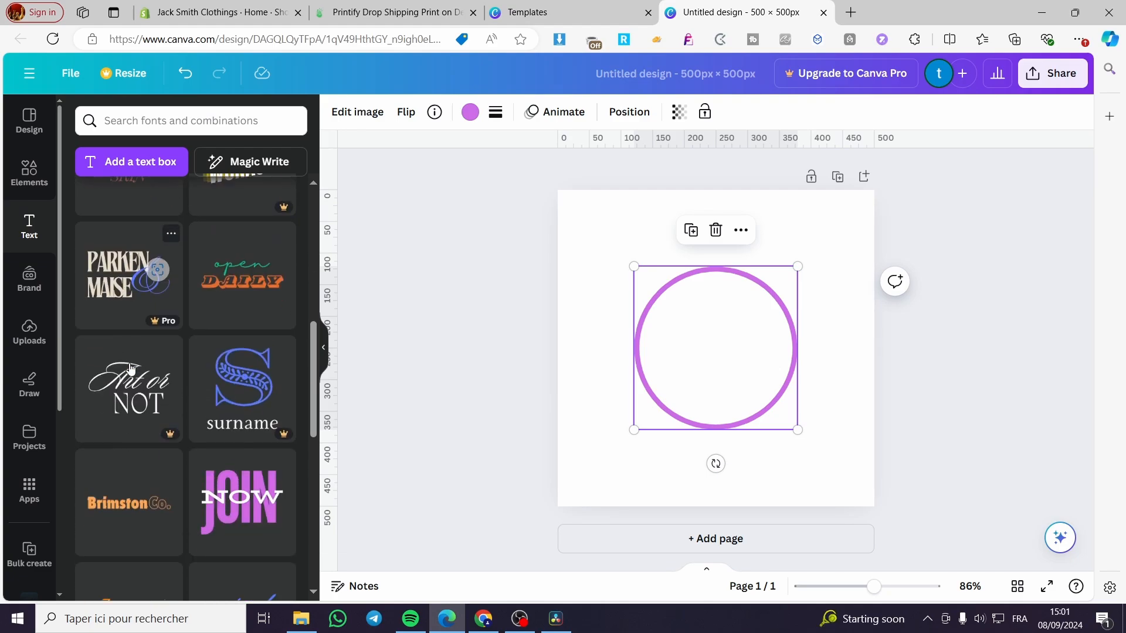
left_click_drag(122, 392, 746, 380)
Step: Ungroup the "Brimston Co." text, move "Co." lower, and shrink "Brimston" to font size 37.7 in the circle's upper part
left_click(798, 354)
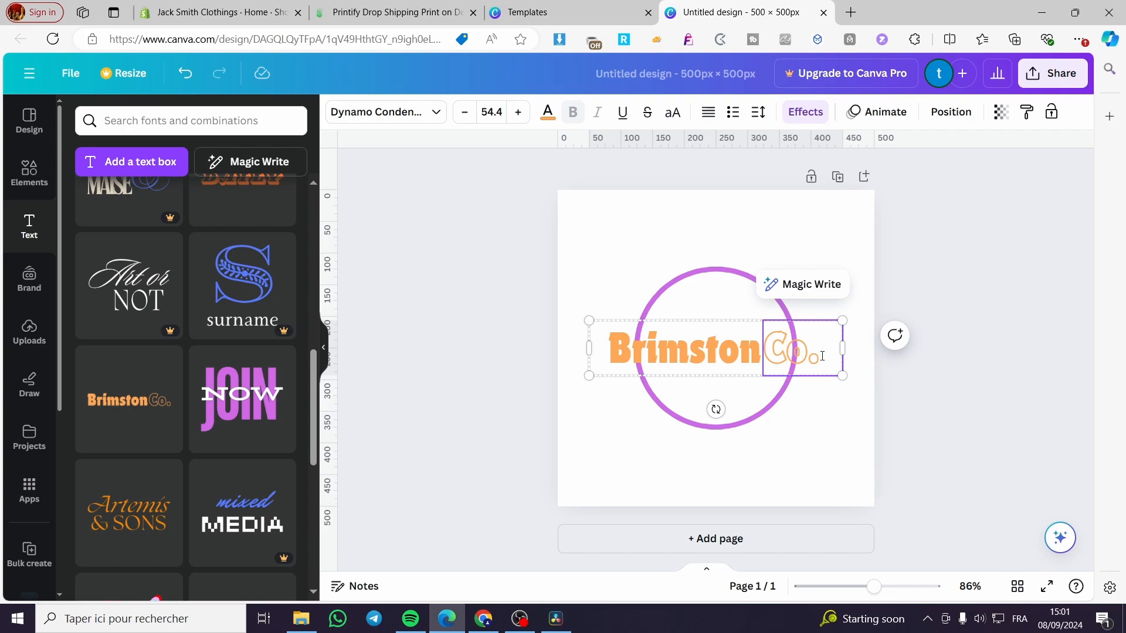
left_click(755, 352)
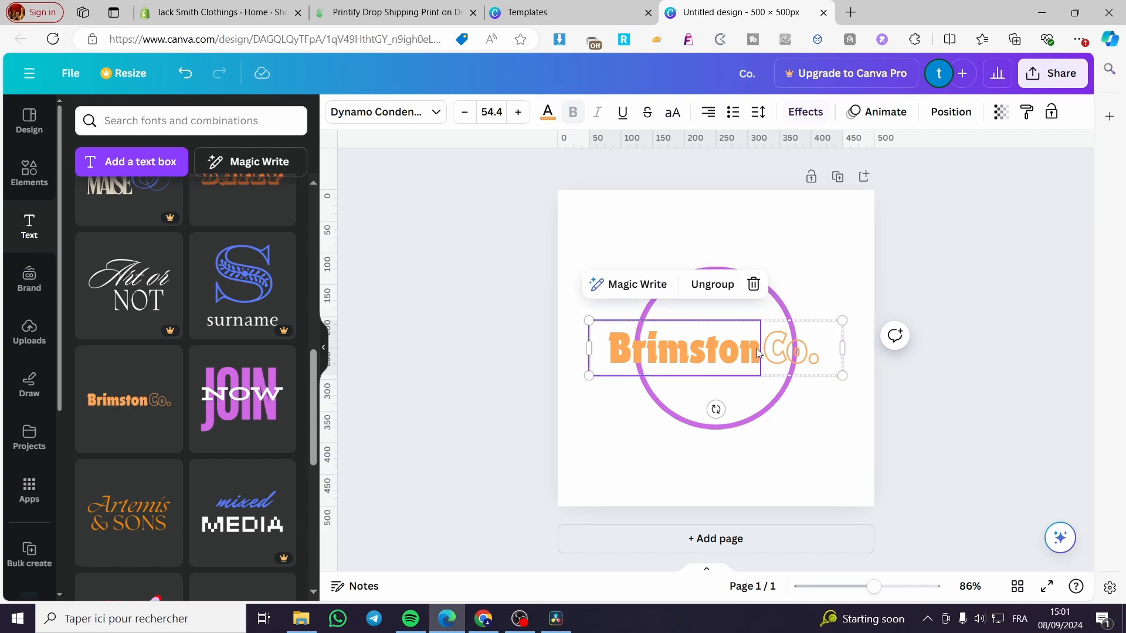
left_click(695, 287)
left_click(954, 405)
left_click_drag(786, 350, 767, 378)
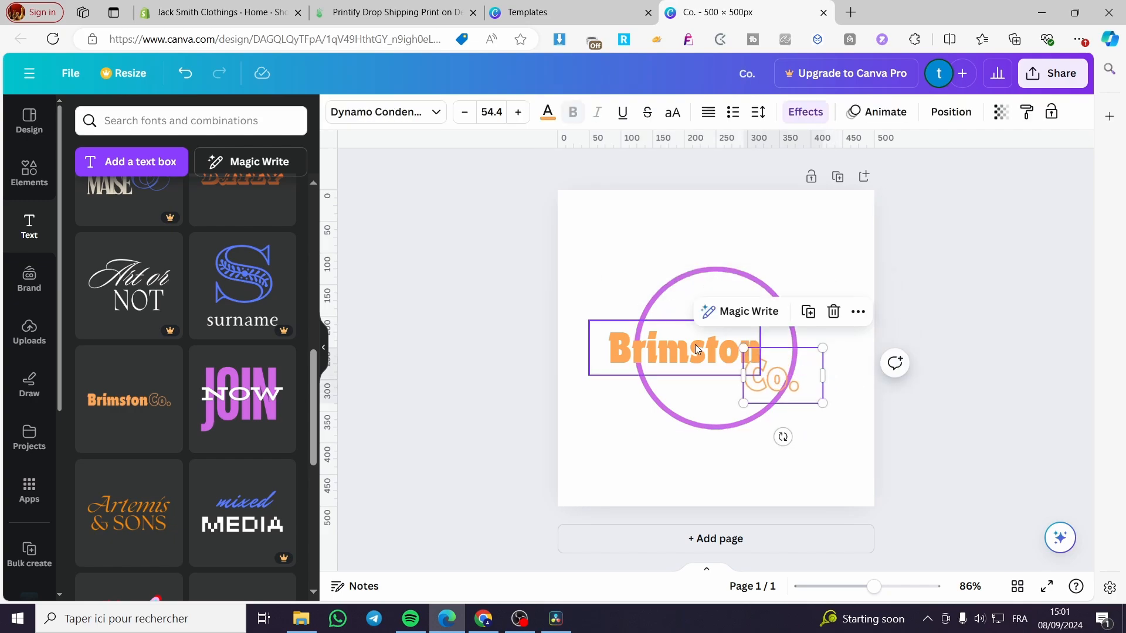
left_click_drag(695, 352, 736, 328)
left_click_drag(802, 353, 756, 338)
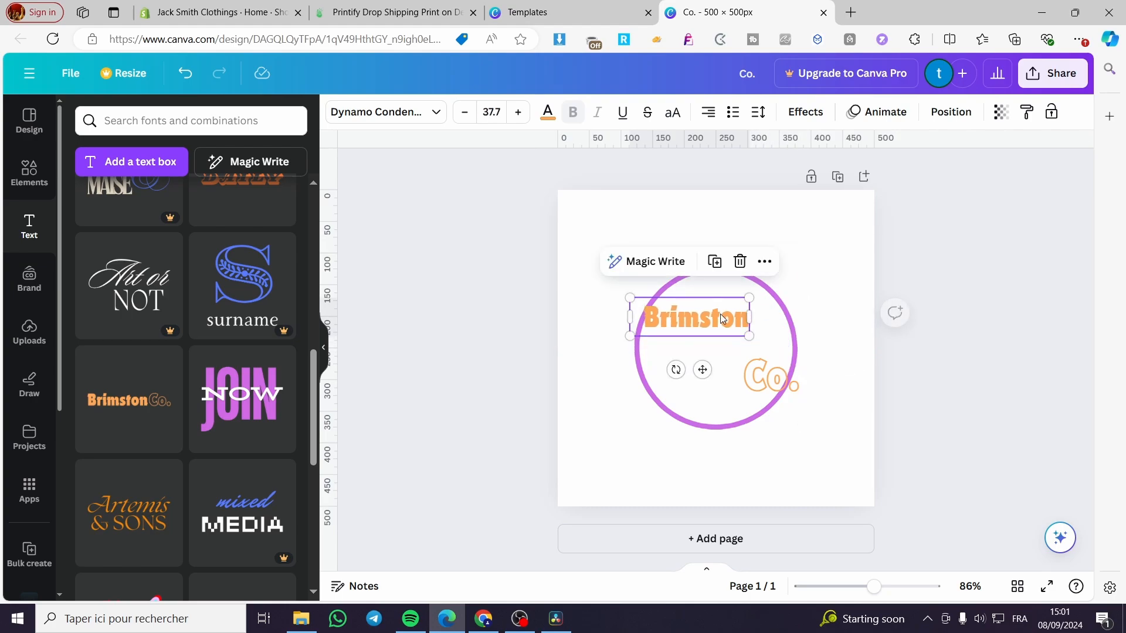
Step: Replace the "Brimston" text with "Jack" and shift its text box slightly toward the upper left
double_click(681, 319)
left_click_drag(675, 320, 757, 329)
key("BackSpace")
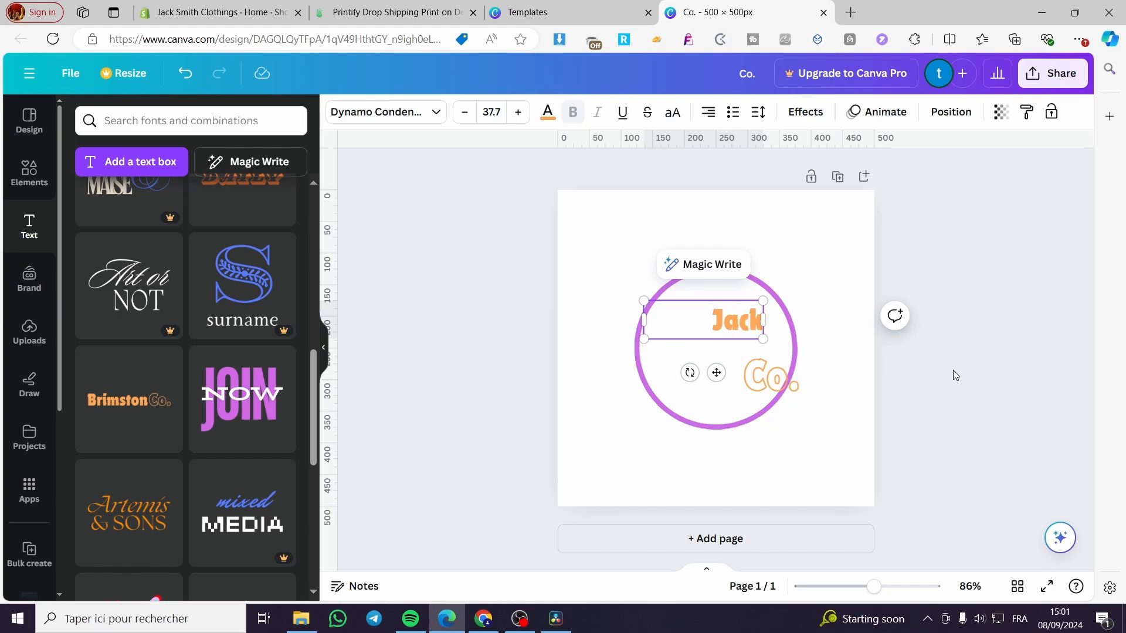
left_click_drag(734, 325, 715, 319)
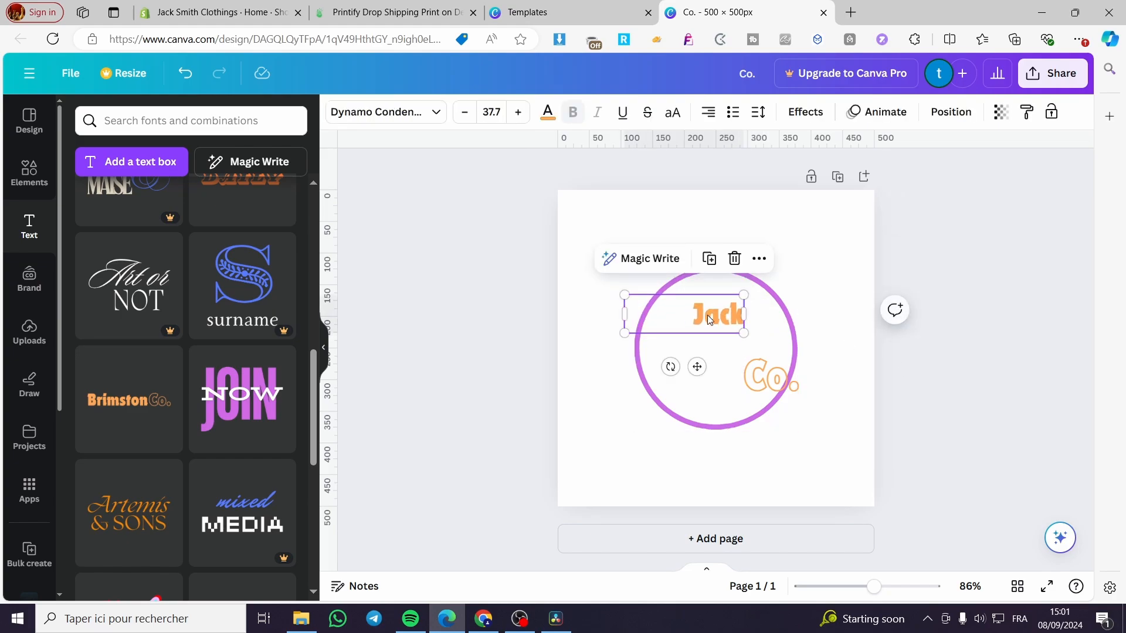
Step: Center-align the "Jack" text within its box and center the box horizontally in the circle's upper half
double_click(710, 319)
left_click(708, 113)
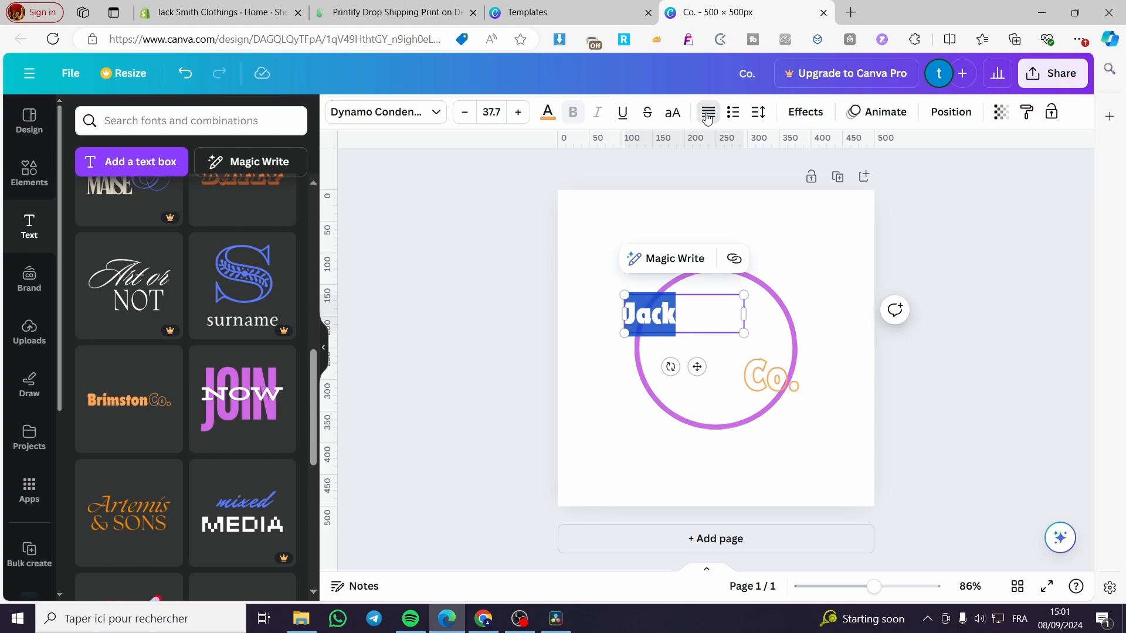
left_click(708, 116)
left_click(932, 350)
left_click_drag(706, 306, 741, 312)
Step: Replace the "Co." text with "Clothings" and fit it on one line at font size 25.4 just below "Jack"
left_click_drag(783, 387, 692, 368)
type("C")
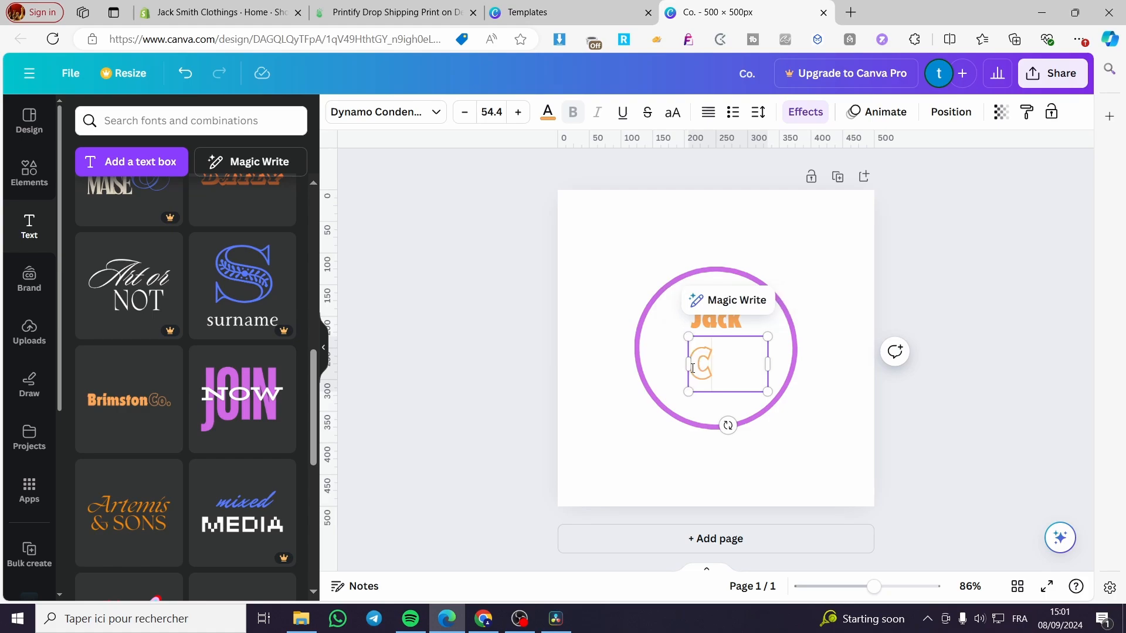
type("lothings")
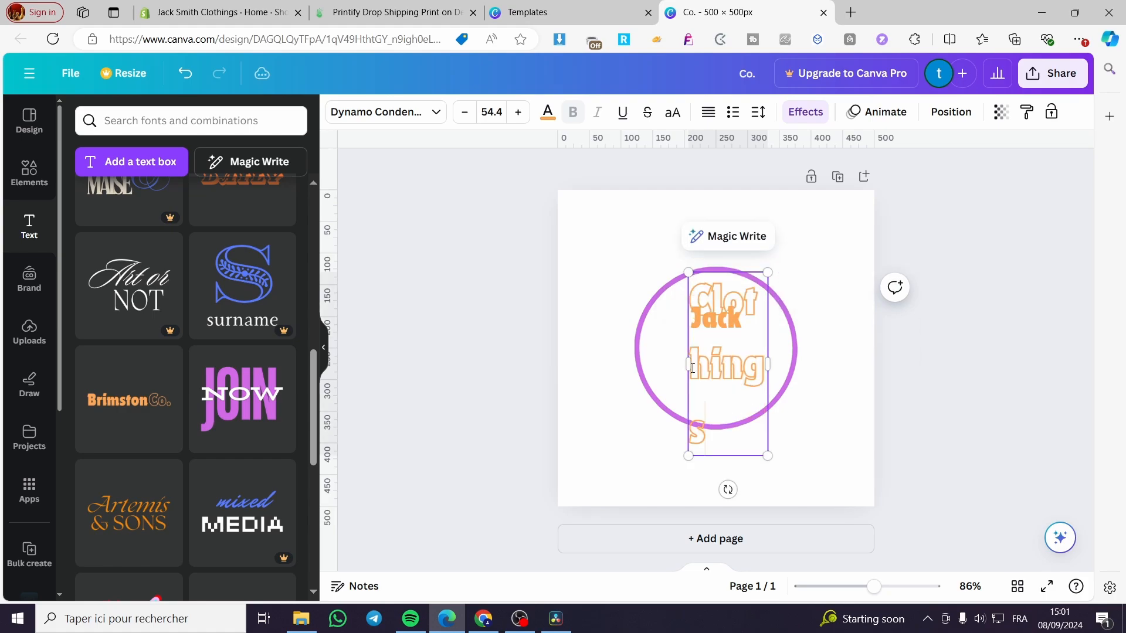
mouse_move(767, 364)
left_mouse_down()
mouse_move(880, 364)
mouse_move(821, 377)
mouse_move(775, 362)
left_mouse_up()
left_click_drag(740, 396, 725, 395)
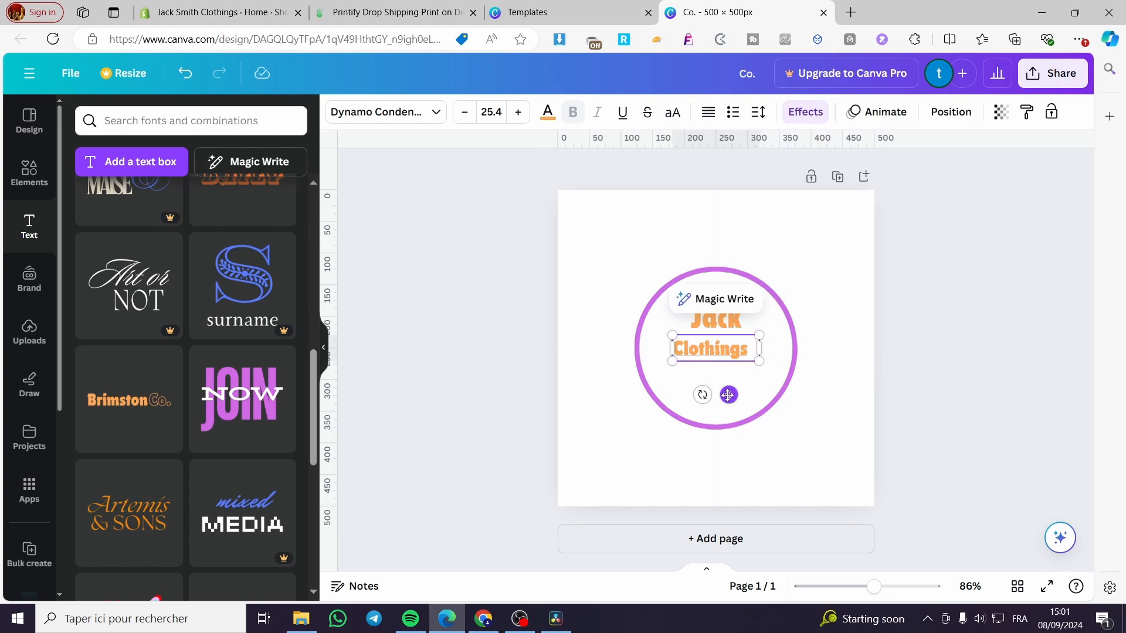
Step: Center-align the "Clothings" text and center its box beneath "Jack" inside the circle
left_click(984, 329)
left_click_drag(710, 350, 720, 343)
key("ctrl+a")
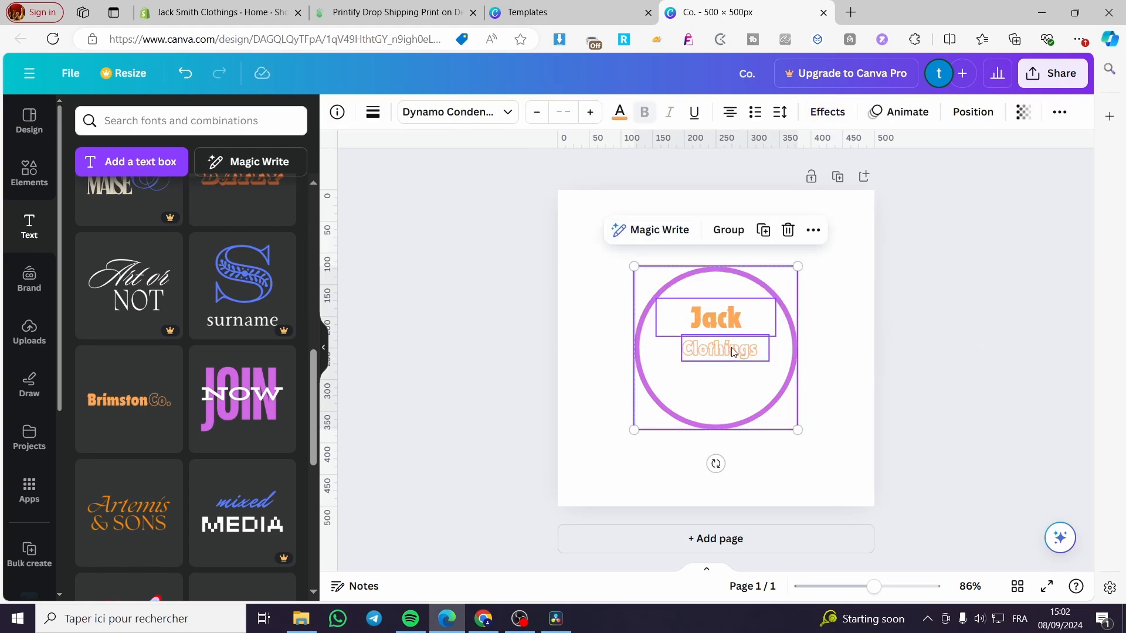
double_click(733, 351)
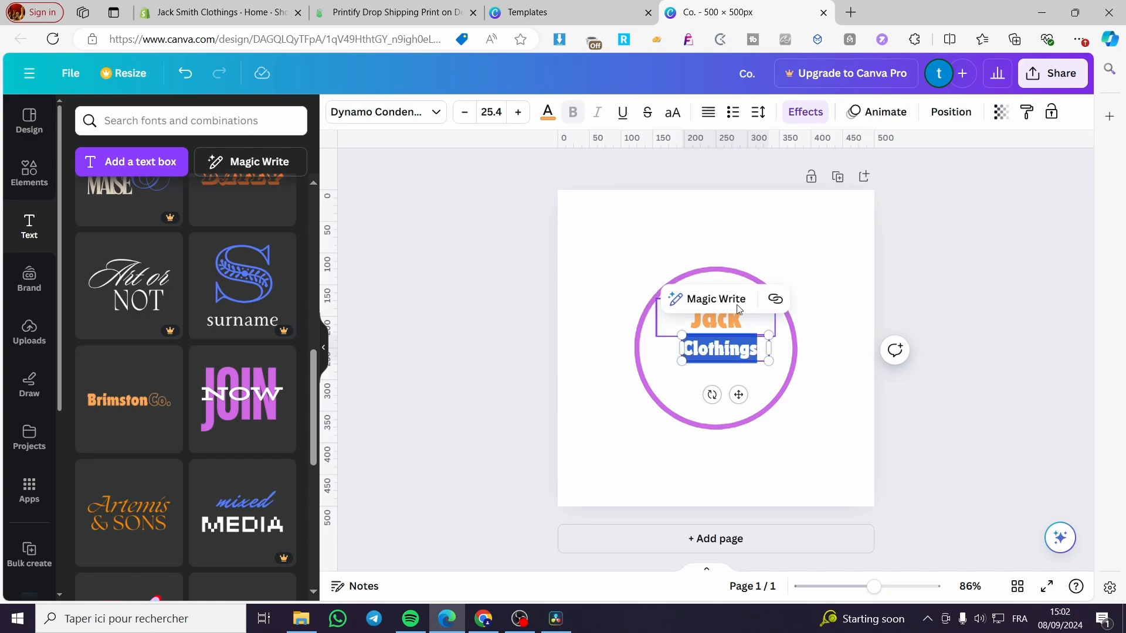
left_click(713, 117)
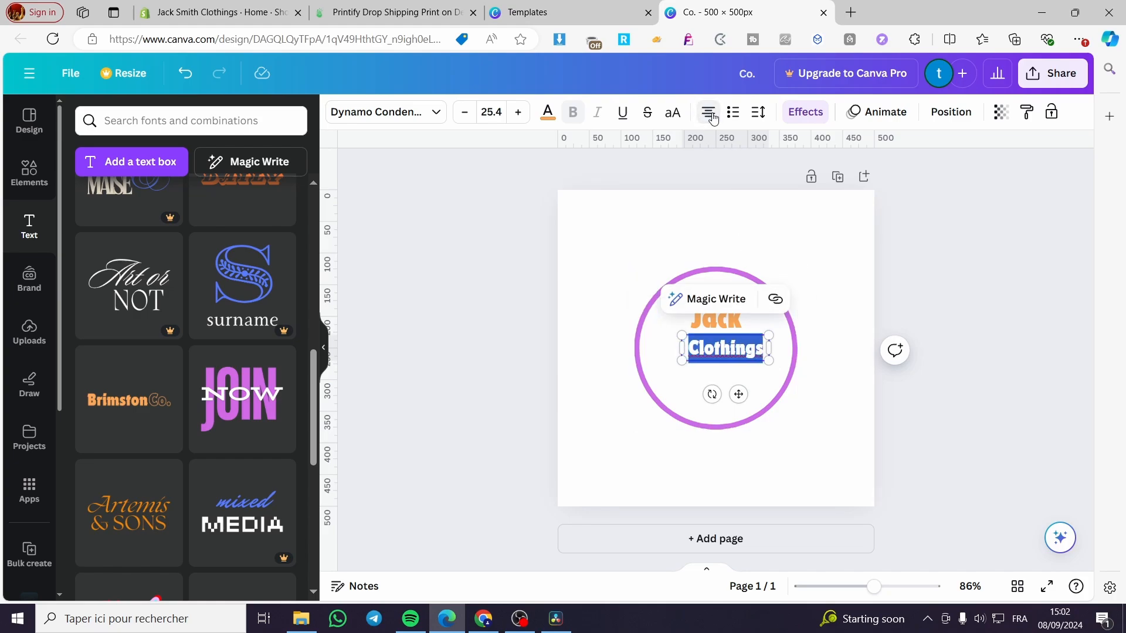
left_click(941, 391)
left_click_drag(761, 356, 751, 354)
left_click(957, 427)
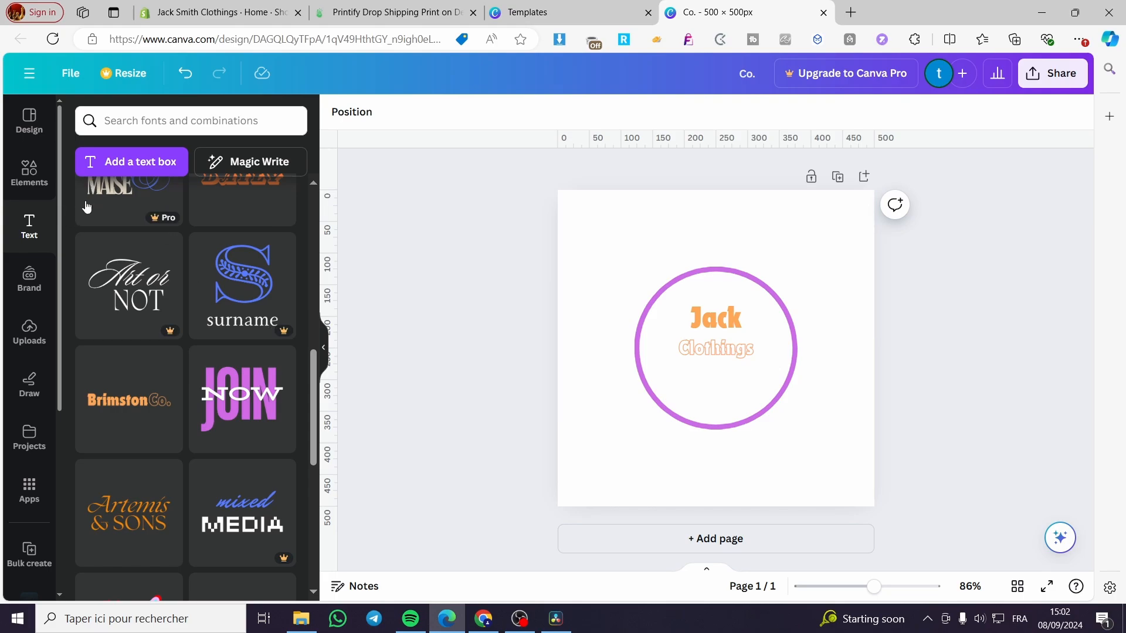
Step: Search the elements for "surf" and show all matching graphics
left_click(41, 186)
left_click(266, 120)
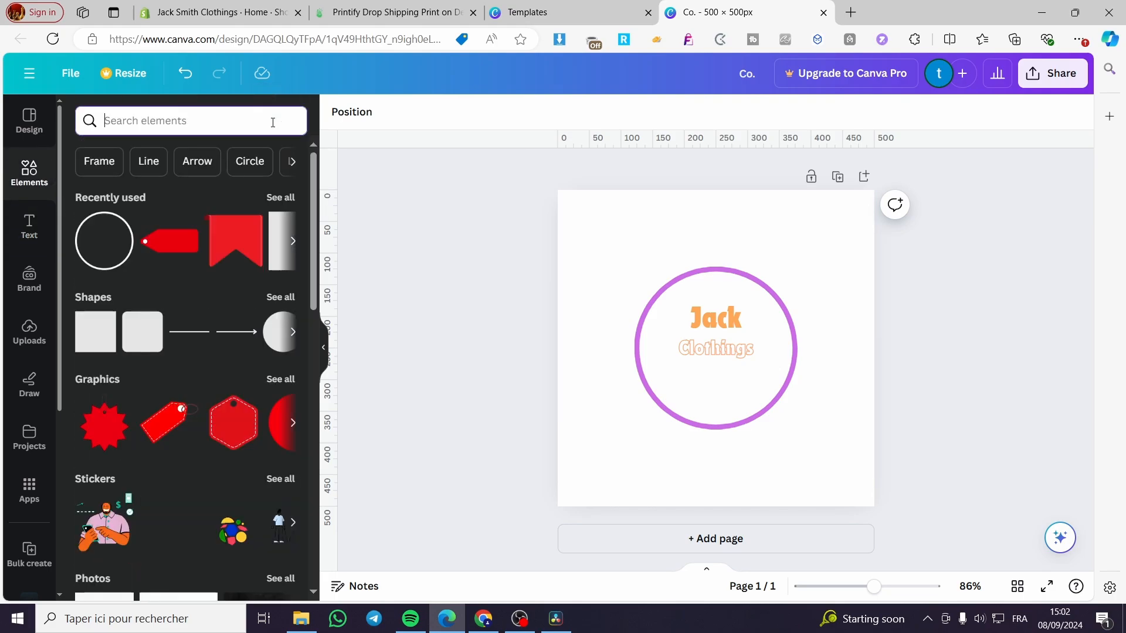
type("sur")
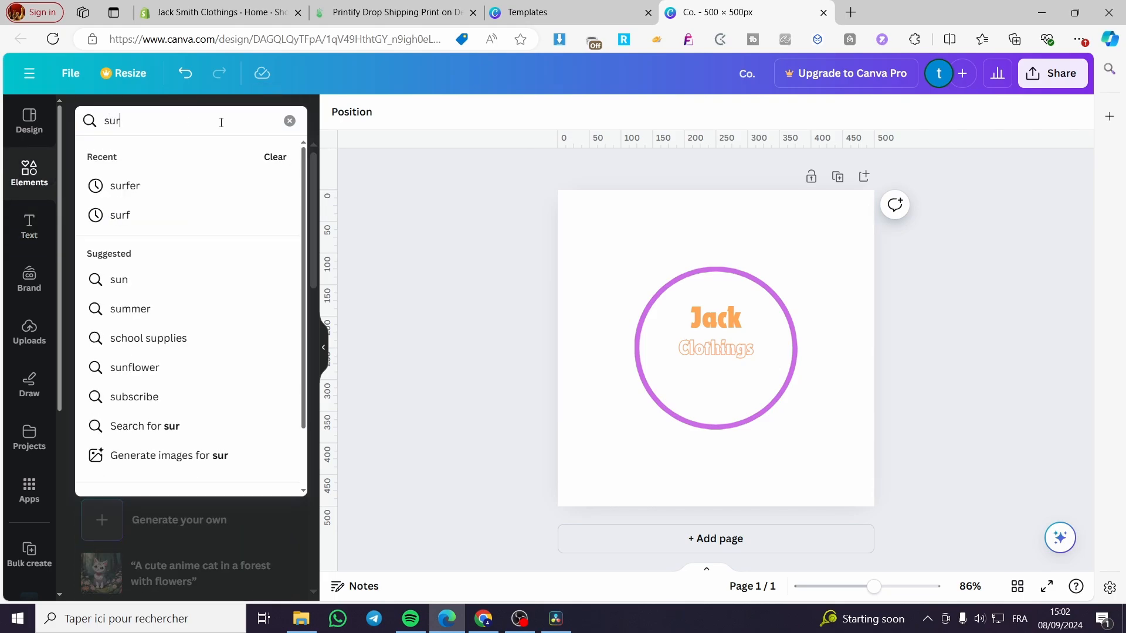
type("f")
key("Return")
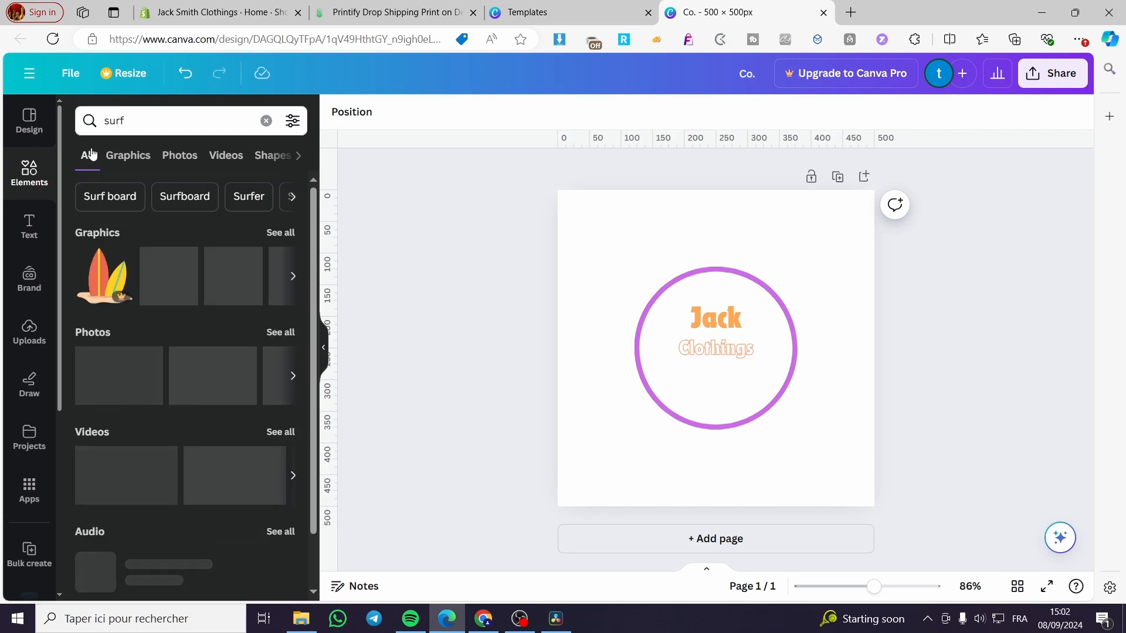
left_click(273, 236)
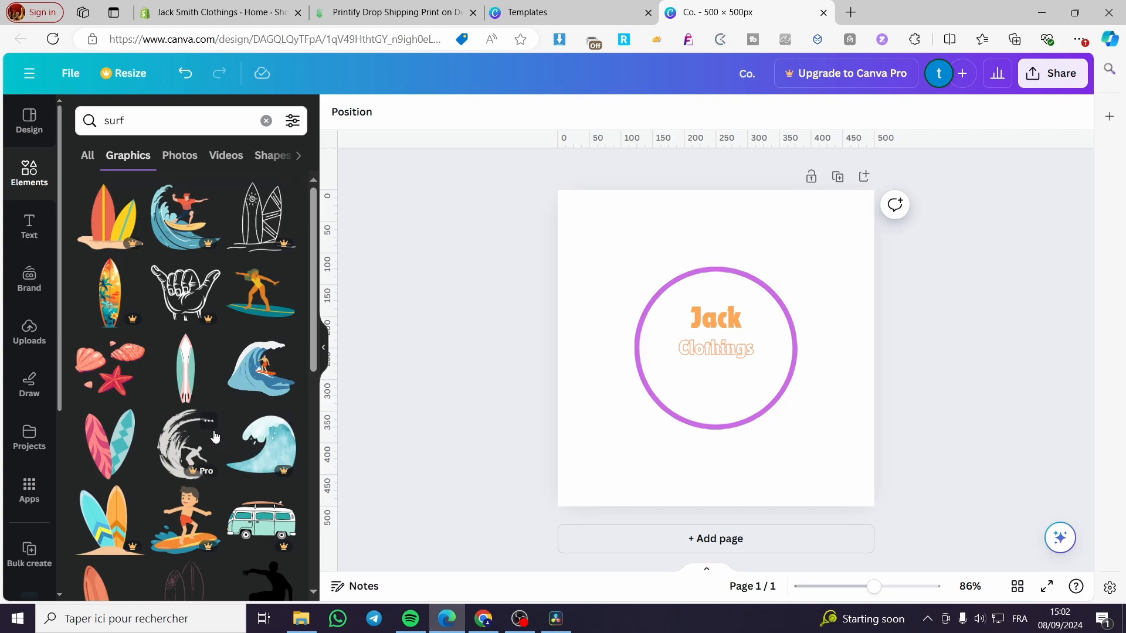
Step: Add the free pink and teal surfboards graphic, shrink it to about 65 px wide, and place it centered below "Clothings"
scroll(215, 437, "down", 1)
left_click(112, 380)
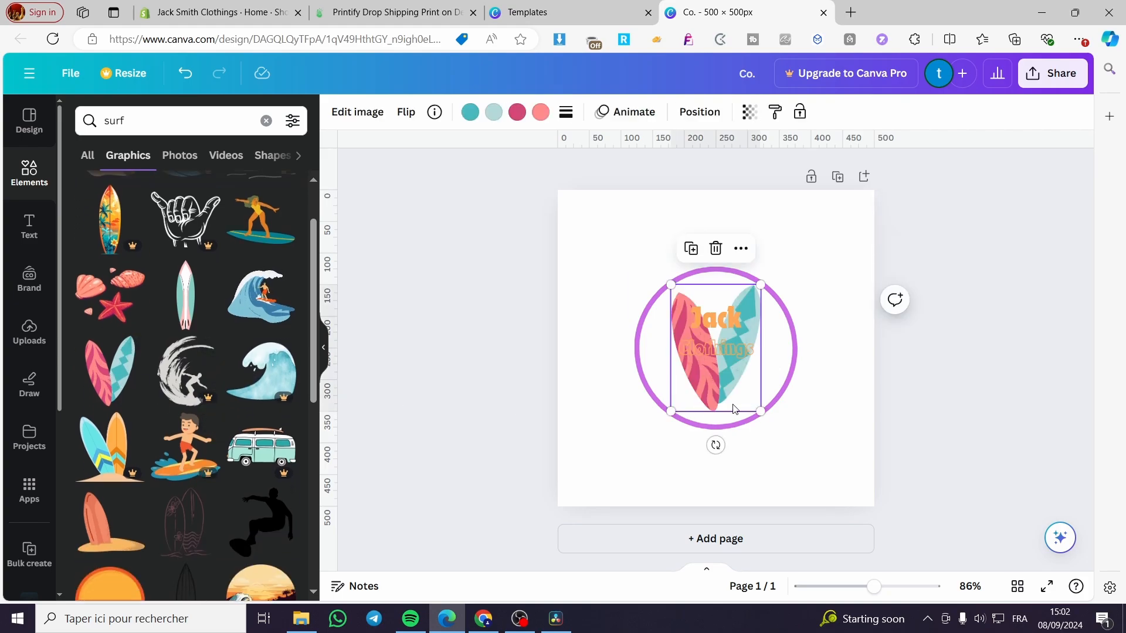
left_click_drag(761, 412, 715, 394)
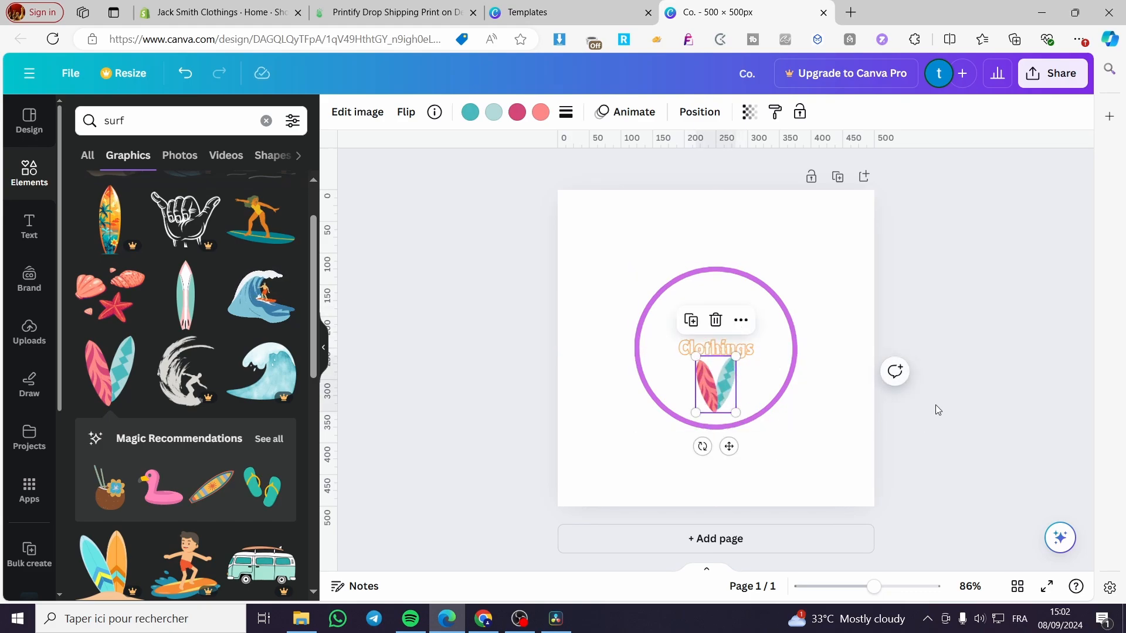
left_click(938, 403)
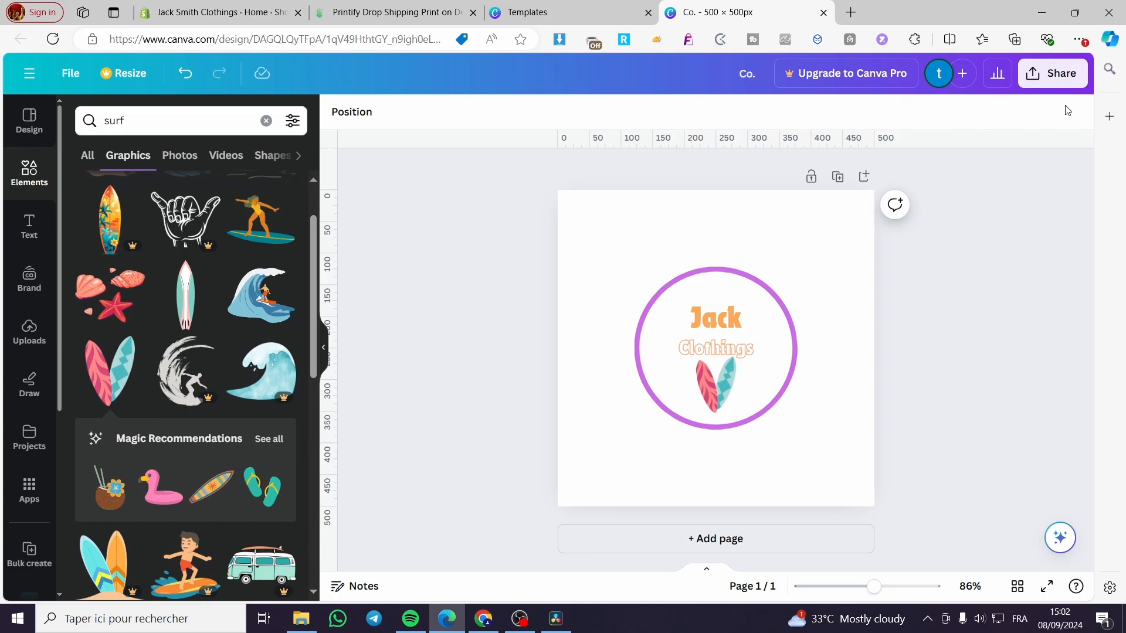
Step: Recolor the circle outline teal #49b9bc from the document colors, and deselect it
left_click(792, 321)
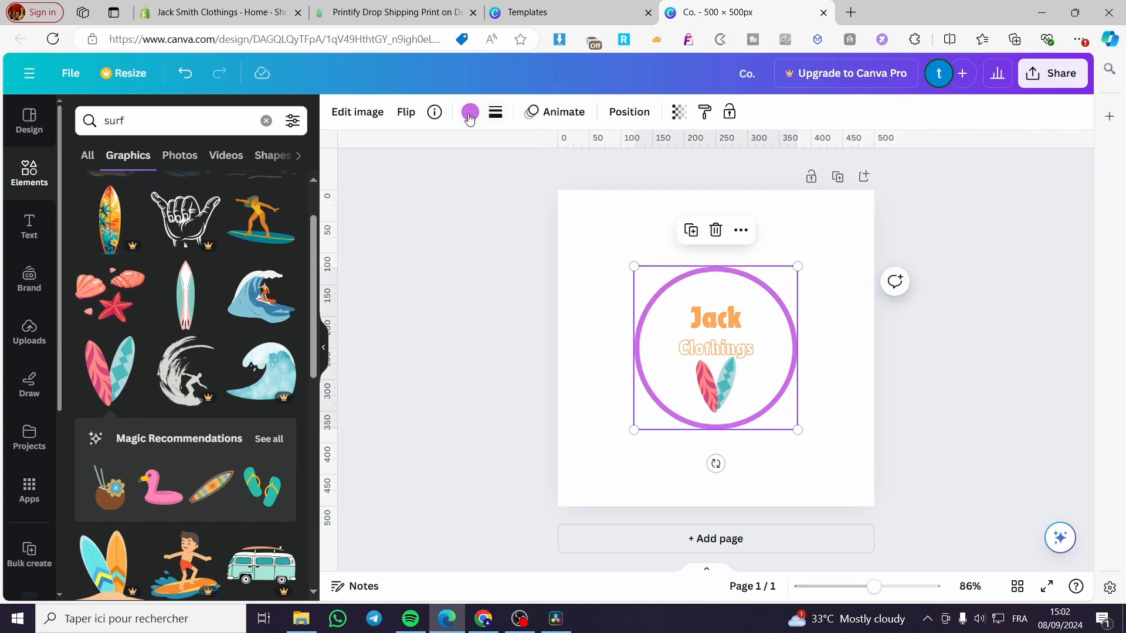
left_click(470, 113)
left_click(123, 202)
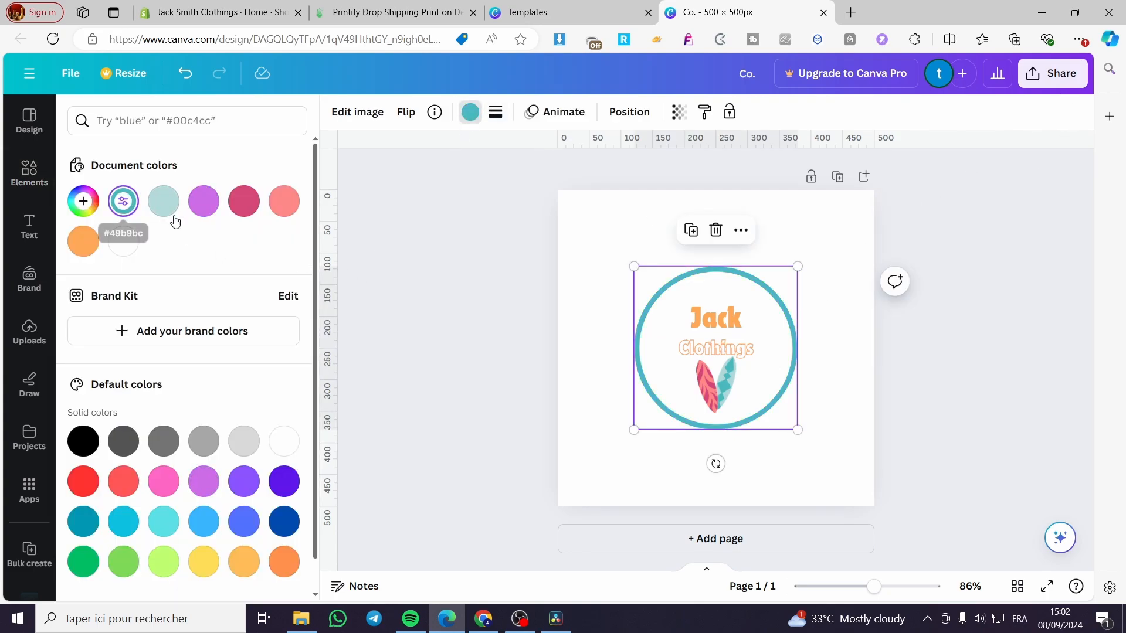
key("Escape")
left_click(961, 384)
Step: Recolor "Jack" pale teal and "Clothings" darker teal using the document colors, and deselect the text
left_click(724, 325)
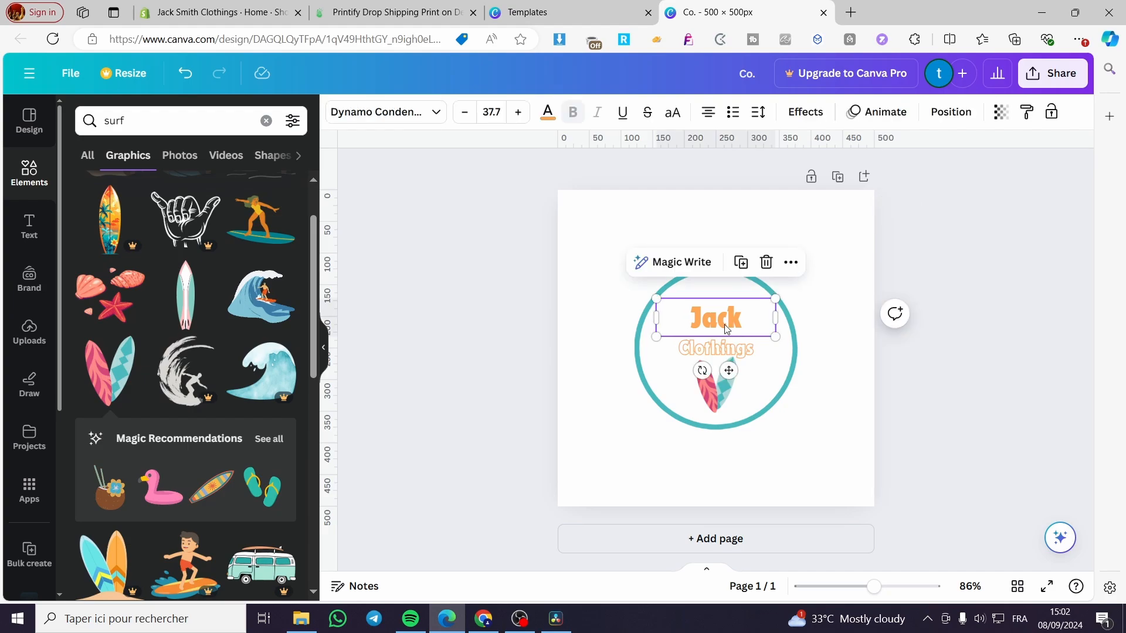
left_click(548, 111)
left_click(164, 206)
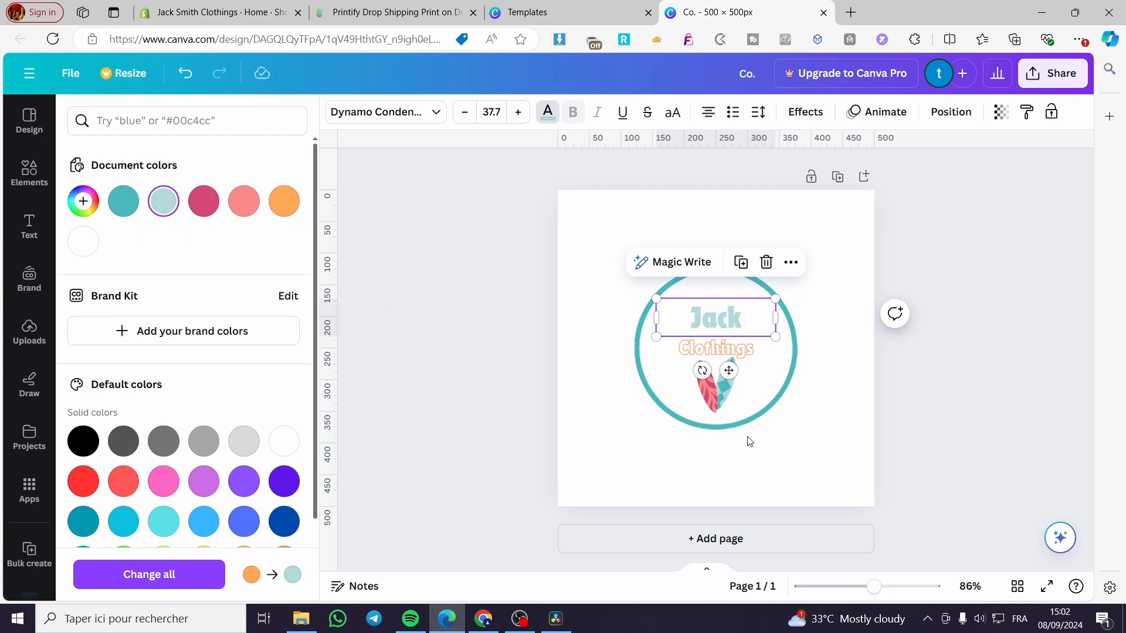
left_click(712, 350)
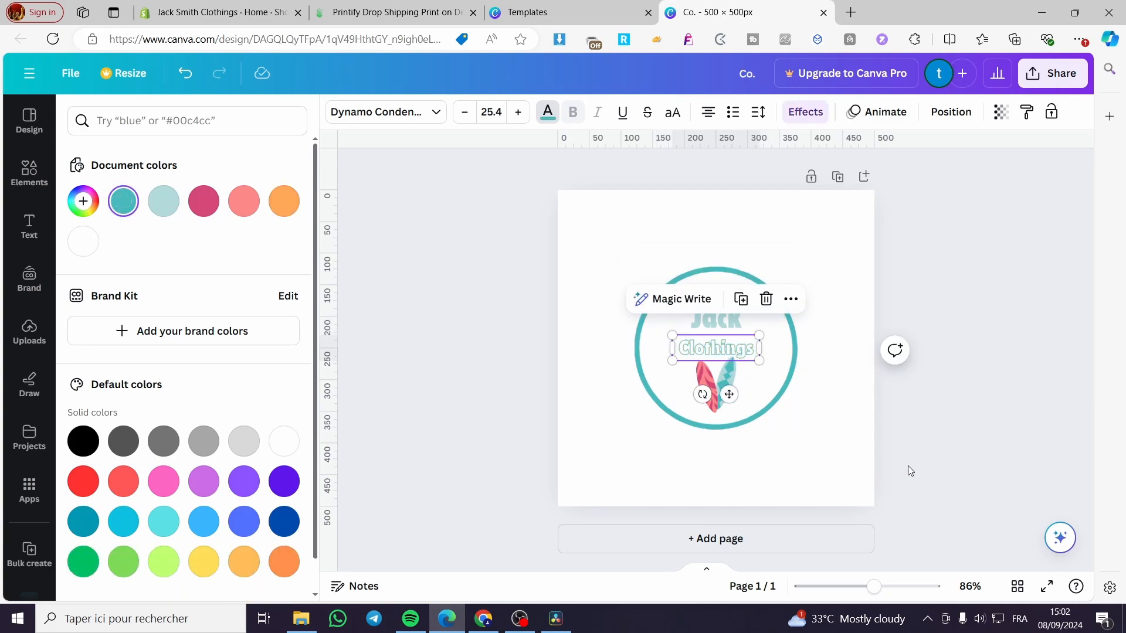
left_click(992, 401)
Step: Download the design as a PNG at 500 × 500 px and dismiss the download notice
left_click(1053, 72)
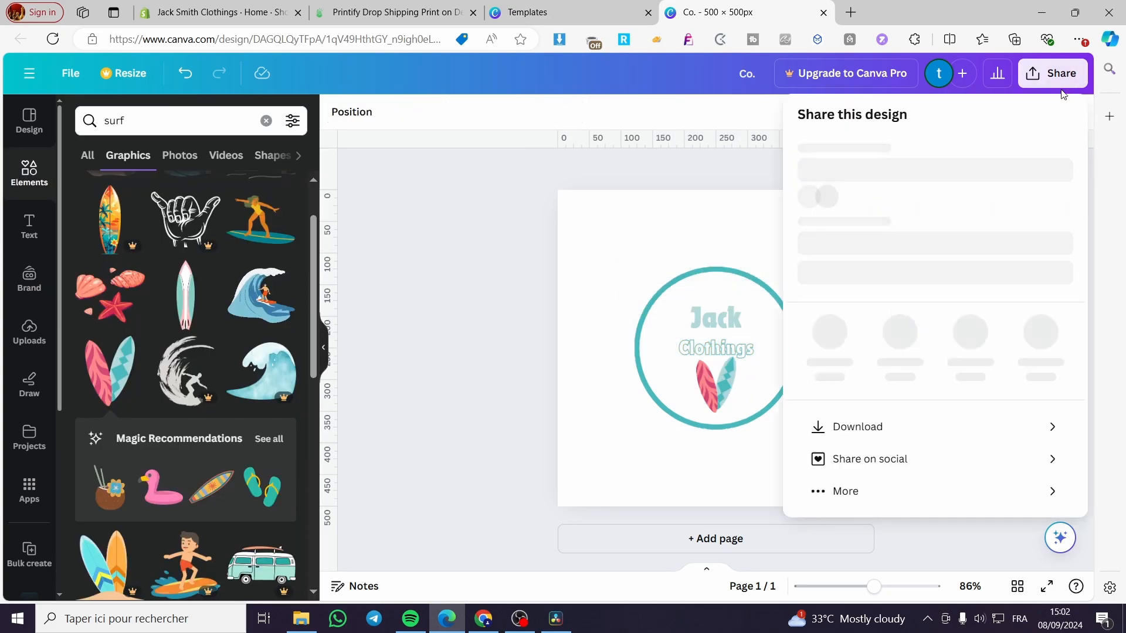
left_click(934, 461)
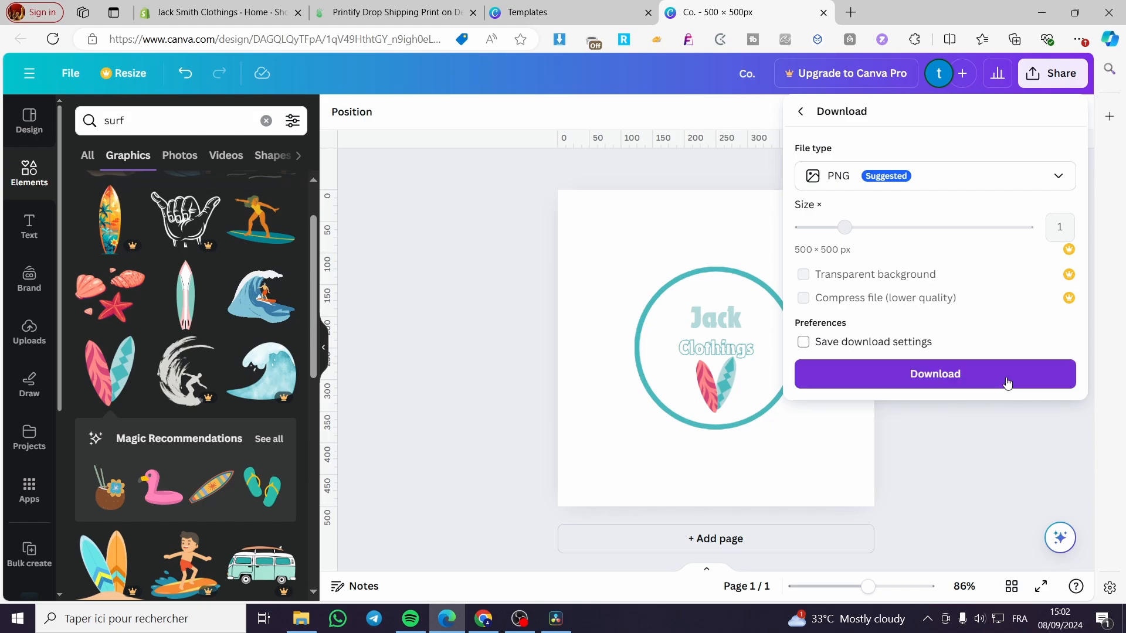
left_click(1007, 378)
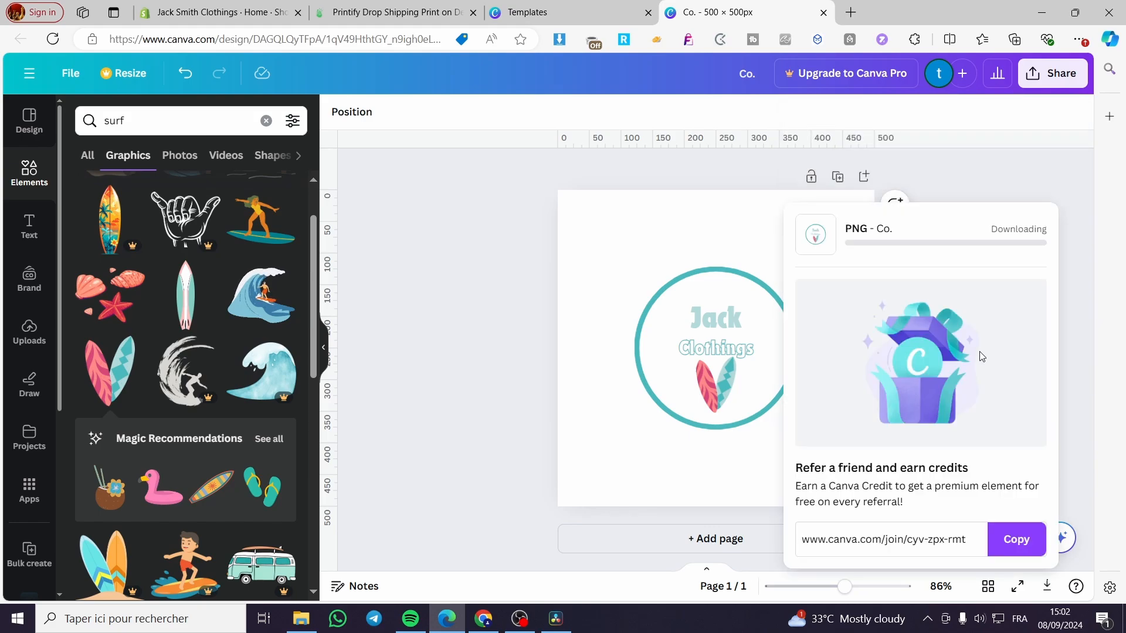
left_click(1030, 175)
Step: Select both texts, the surfboards graphic and the circle outline, and group them
left_click(732, 335)
left_click(727, 349, "shift")
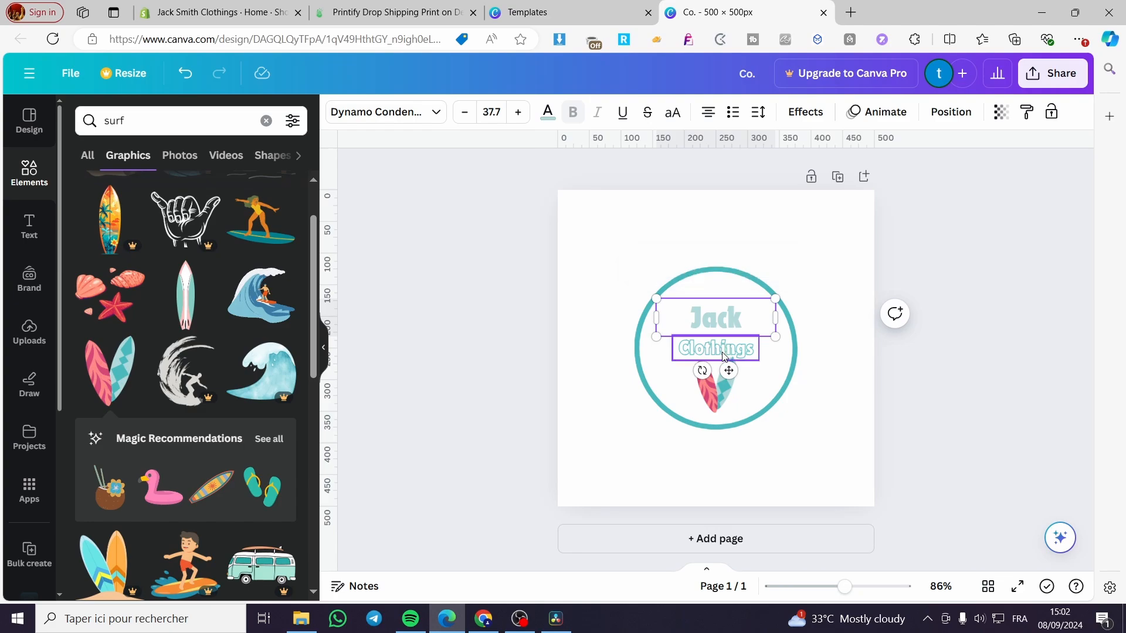
left_click(717, 387, "shift")
left_click(712, 292, "shift")
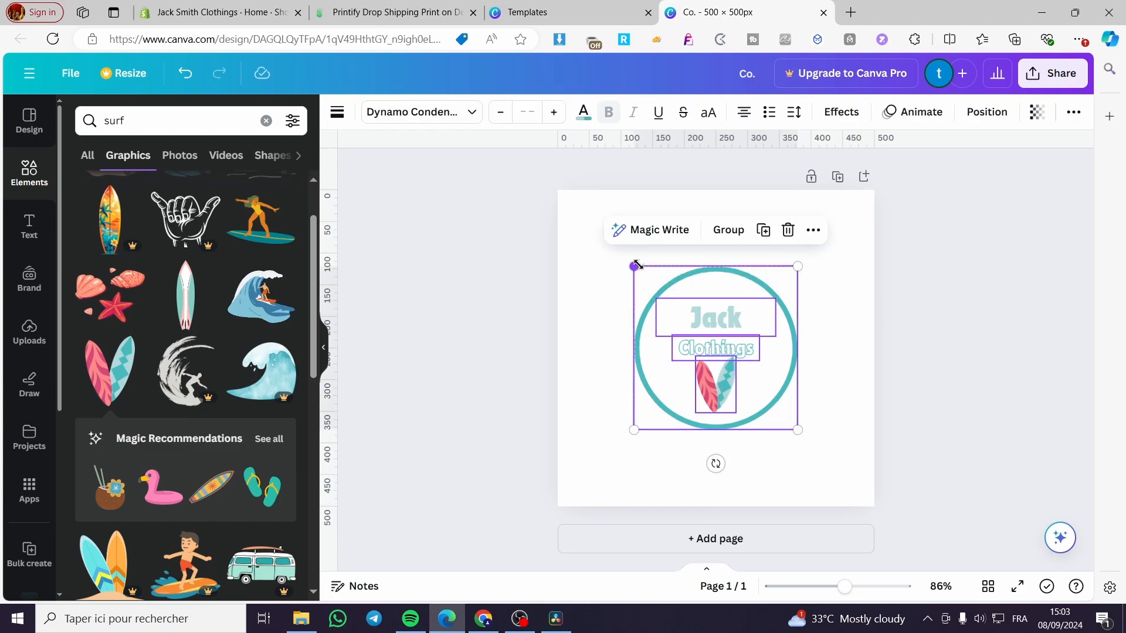
left_click(729, 230)
Step: Enlarge the grouped logo to about 480 px wide so it nearly fills the page, and select its "Jack" text
left_click_drag(634, 266, 551, 183)
left_click_drag(798, 430, 857, 483)
left_click_drag(782, 393, 790, 404)
left_click(988, 367)
left_click(759, 305)
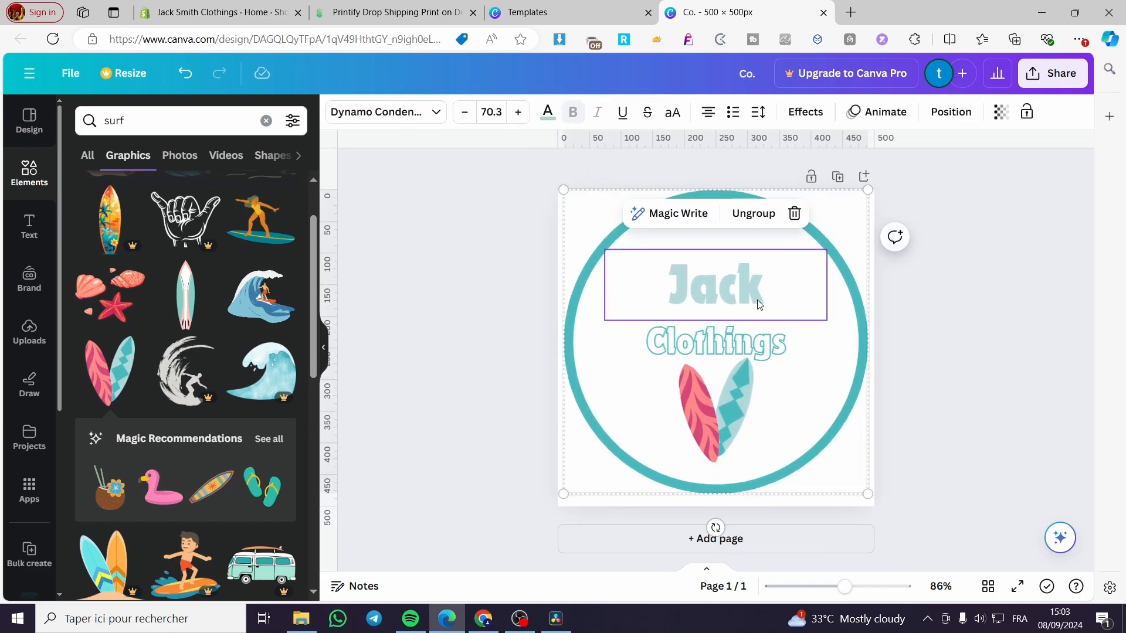
Step: Move the grouped logo slightly down to centre it vertically on the page, and download the design as a PNG
left_click_drag(760, 304, 759, 309)
left_click(986, 357)
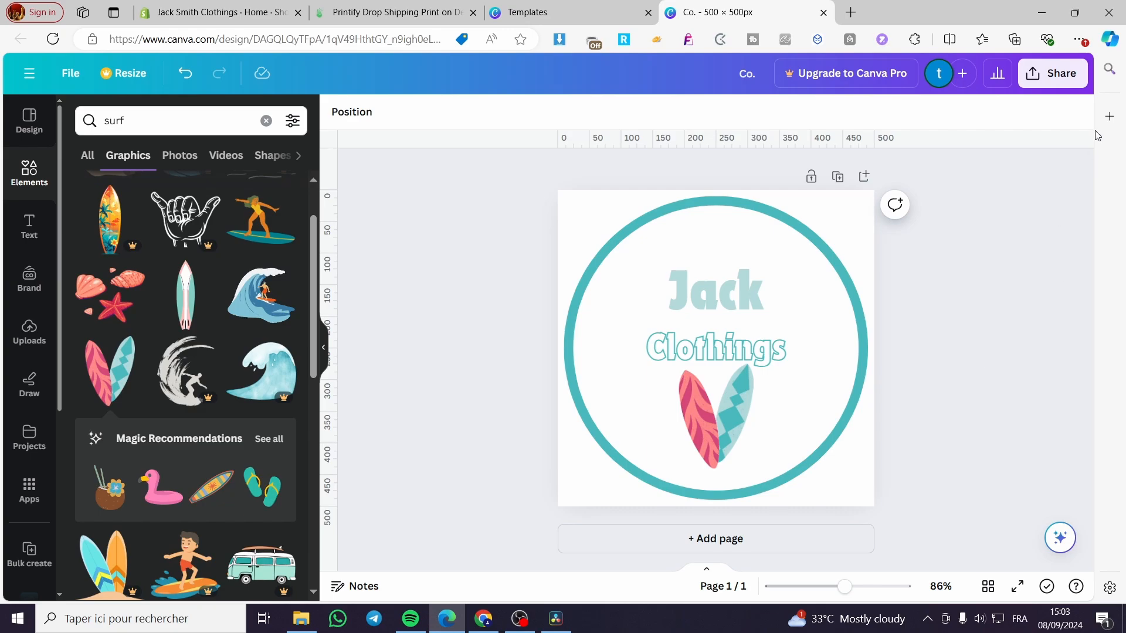
left_click(1053, 72)
left_click(988, 463)
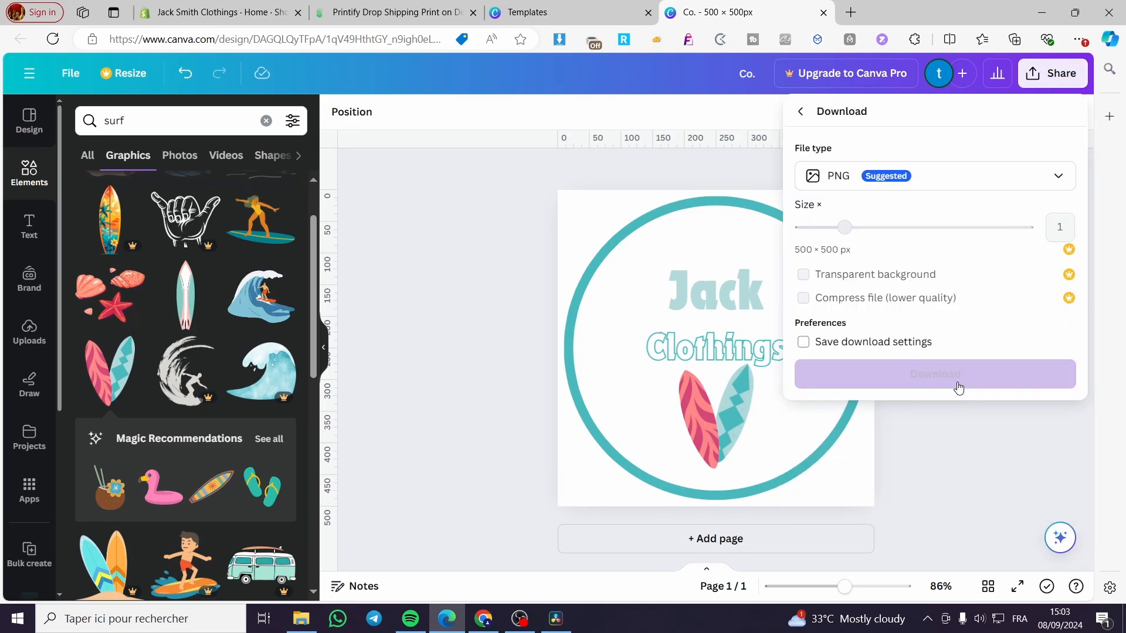
left_click(959, 387)
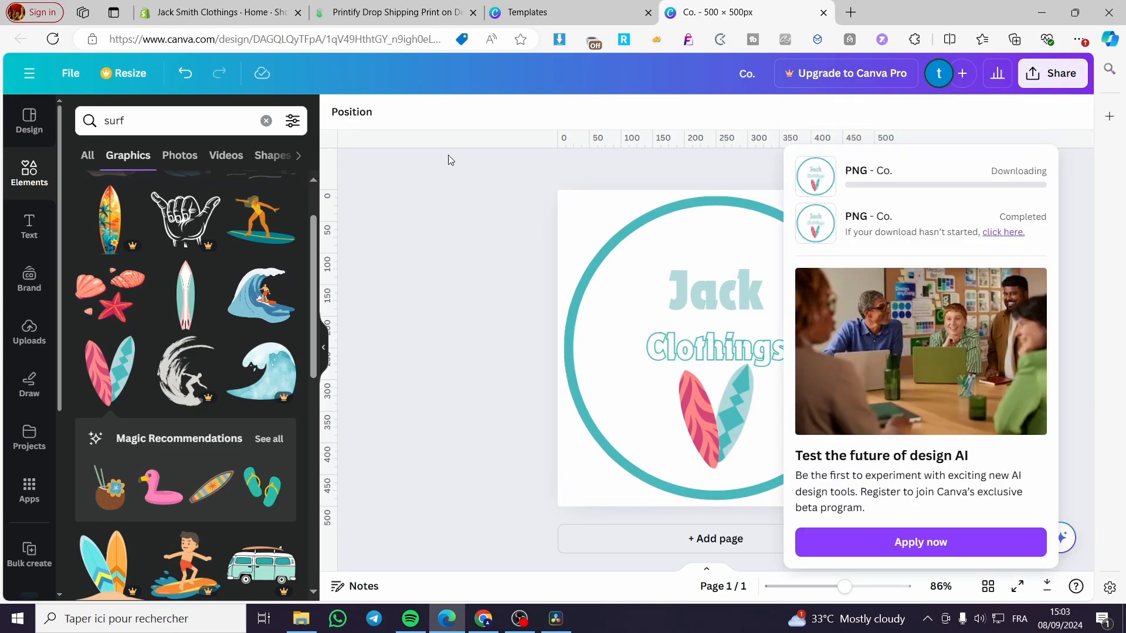
Step: Open Google in a new browser tab, search for "background remover", and open the remove.bg site
left_click(844, 13)
type("google.com/index.html")
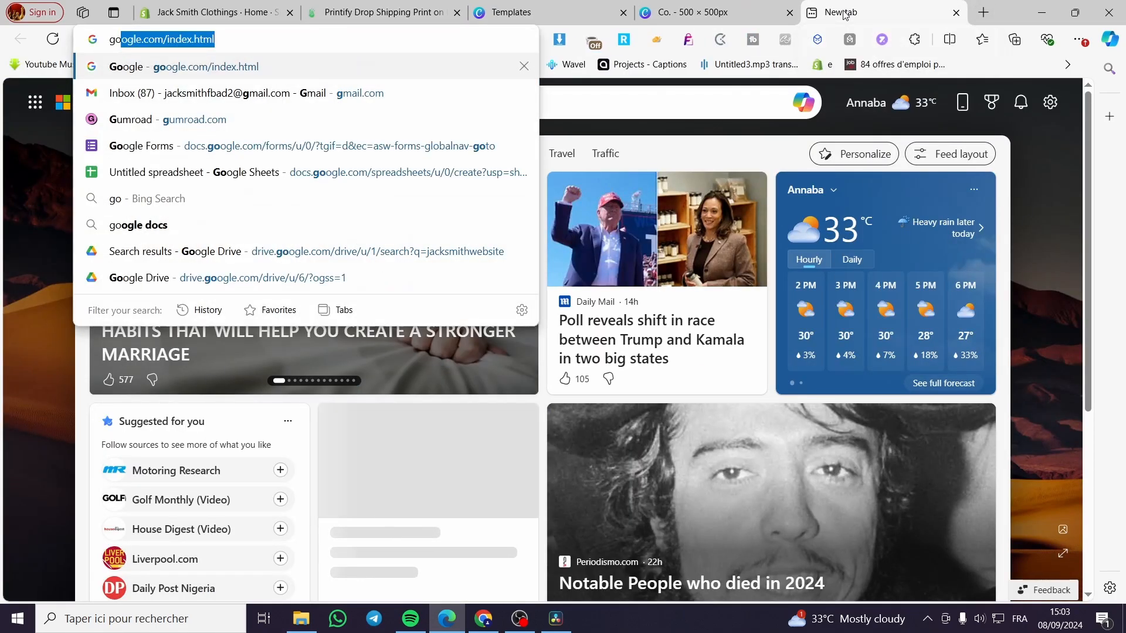
key("Return")
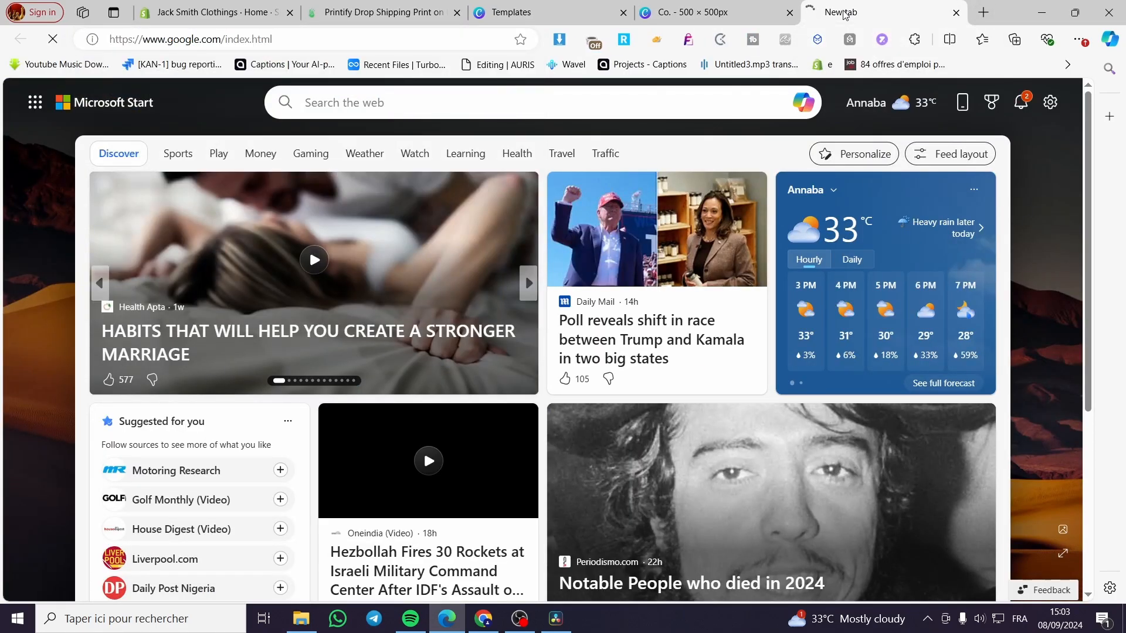
type("ba")
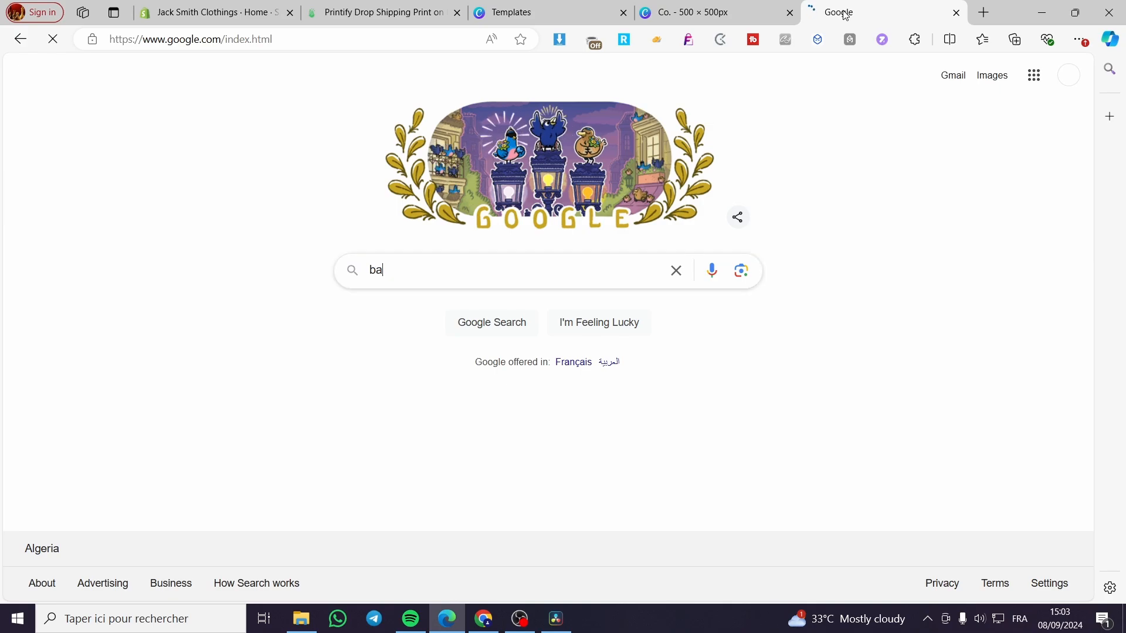
type("ckground")
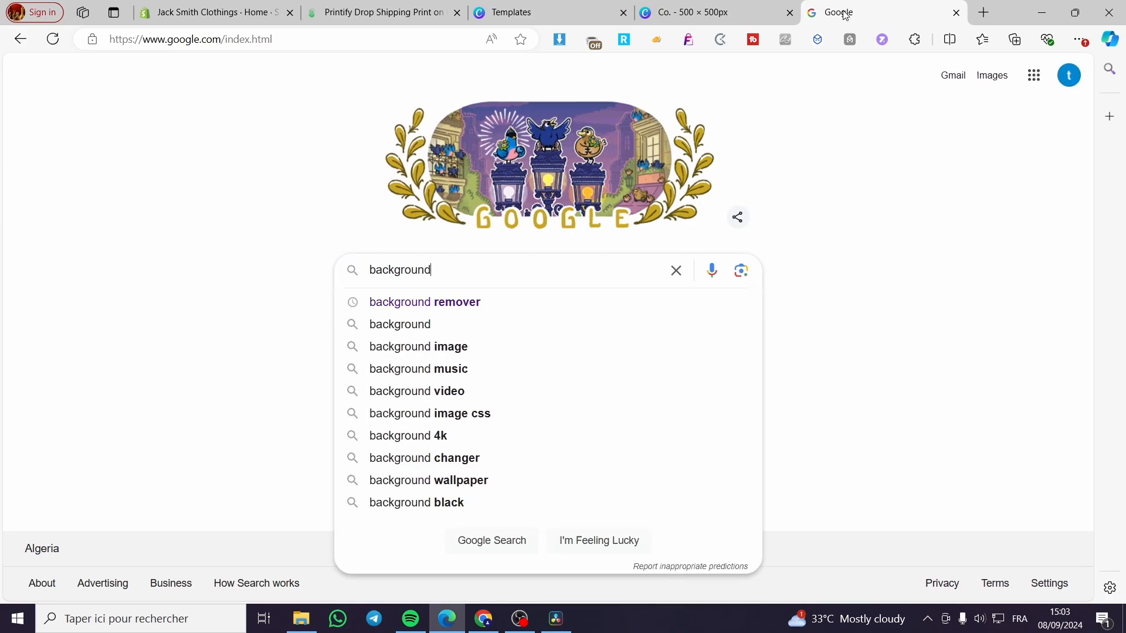
key("Down")
key("Return")
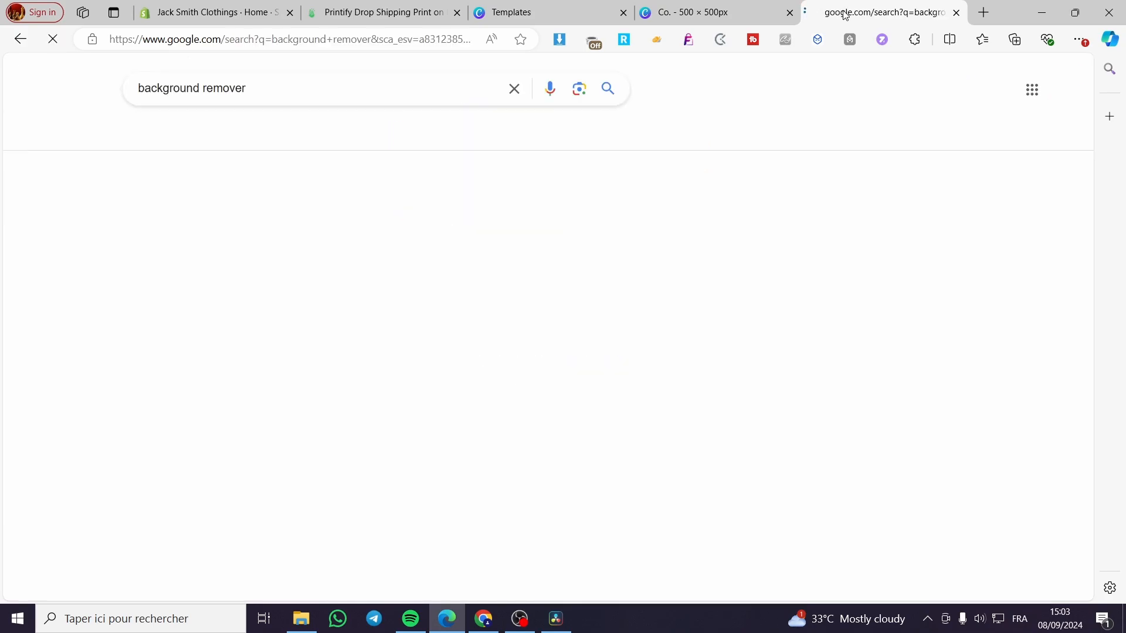
left_click(393, 214)
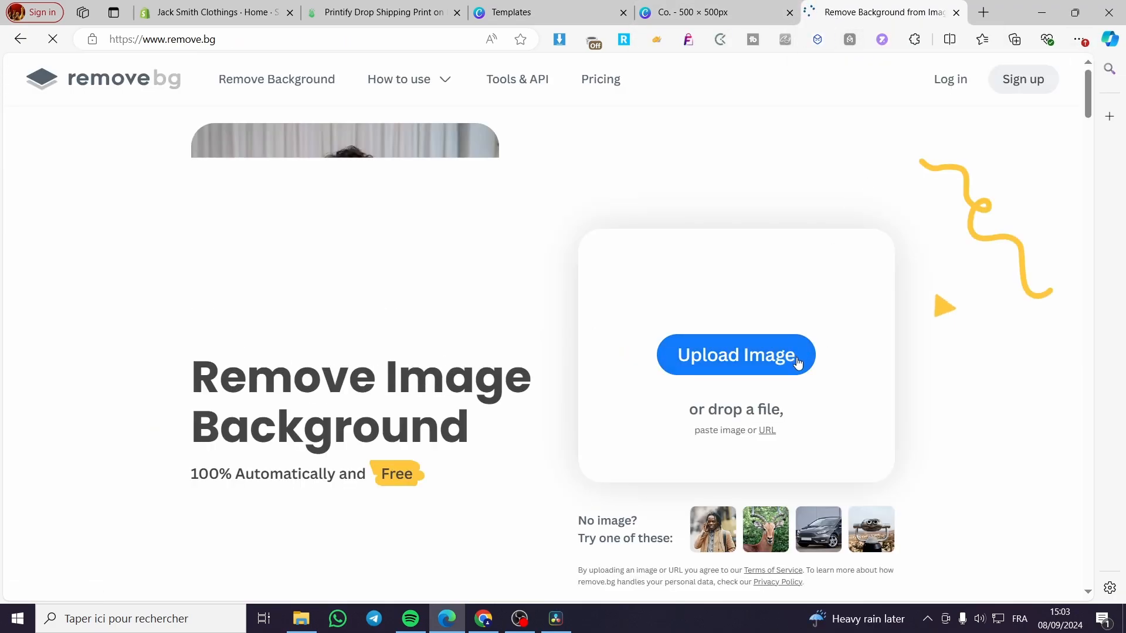
Step: Try to upload the newest downloaded logo file, Co. (4).png, to remove.bg
left_click(1079, 39)
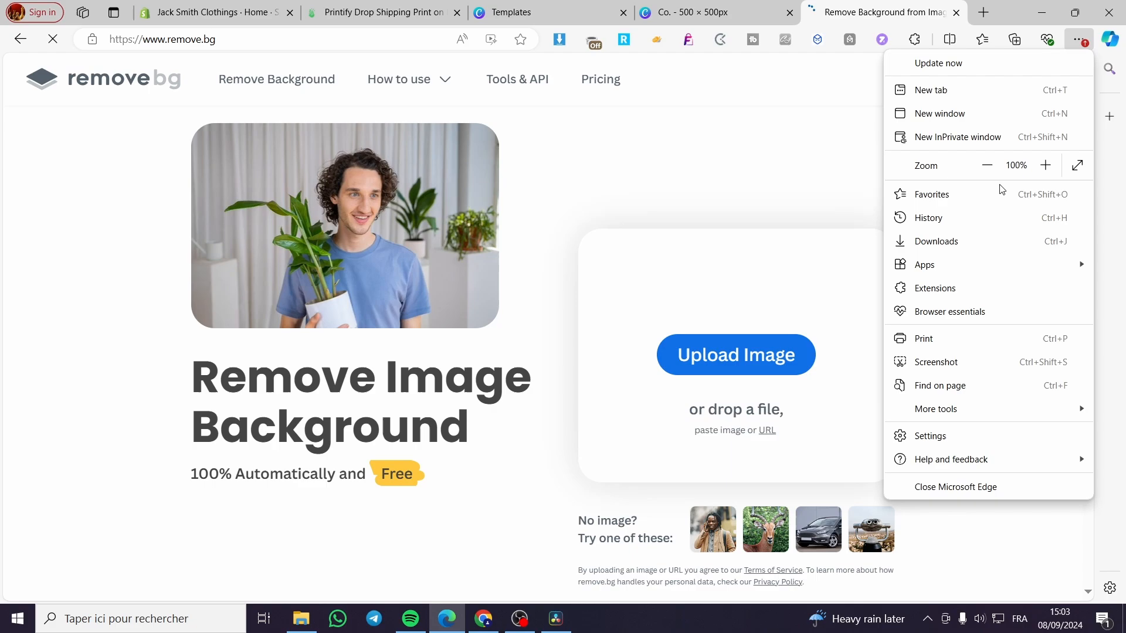
left_click(978, 240)
left_click_drag(854, 88, 677, 349)
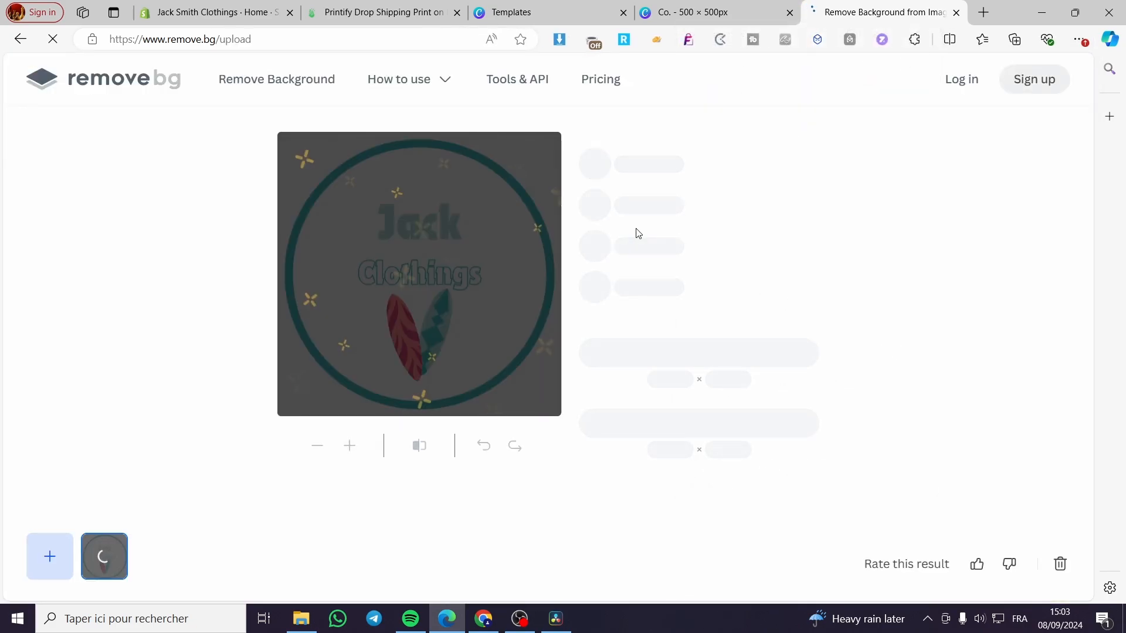
left_click(754, 8)
left_click(853, 9)
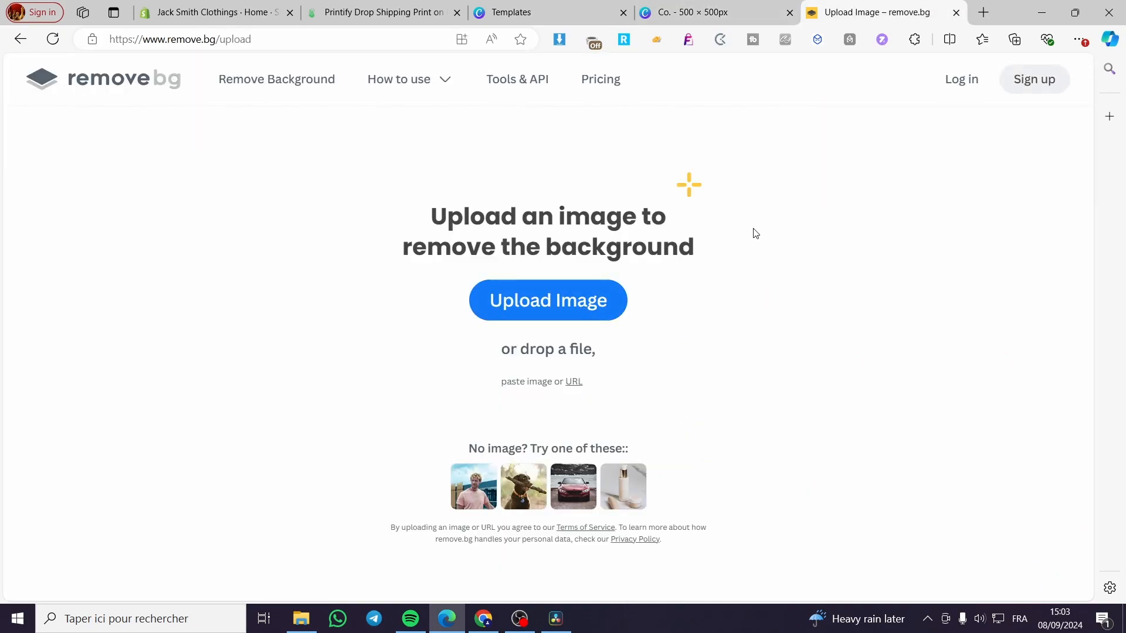
Step: Upload Co. (4).png from the browser's recent downloads to remove.bg and download the 500 × 500 px cutout
left_click(1078, 40)
left_click(989, 235)
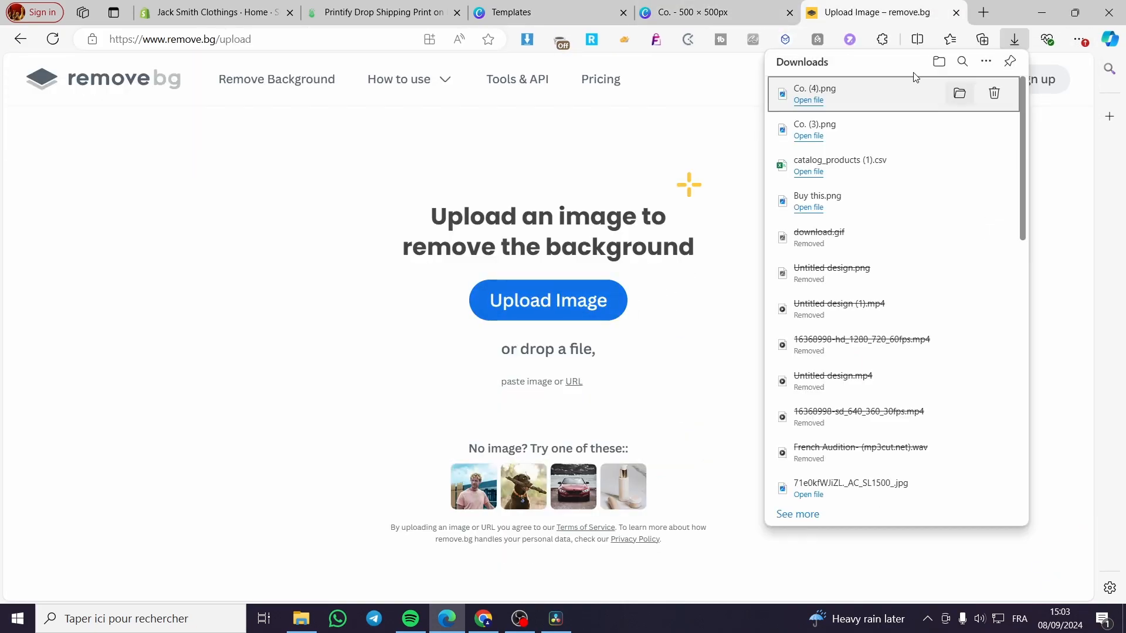
left_click_drag(821, 91, 567, 309)
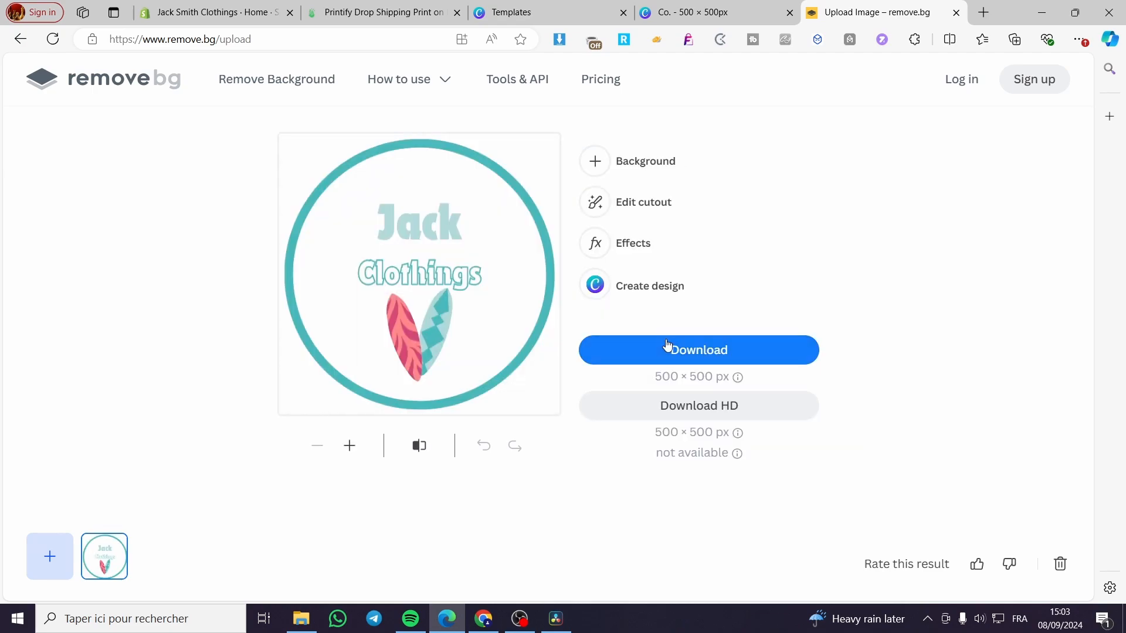
left_click(716, 352)
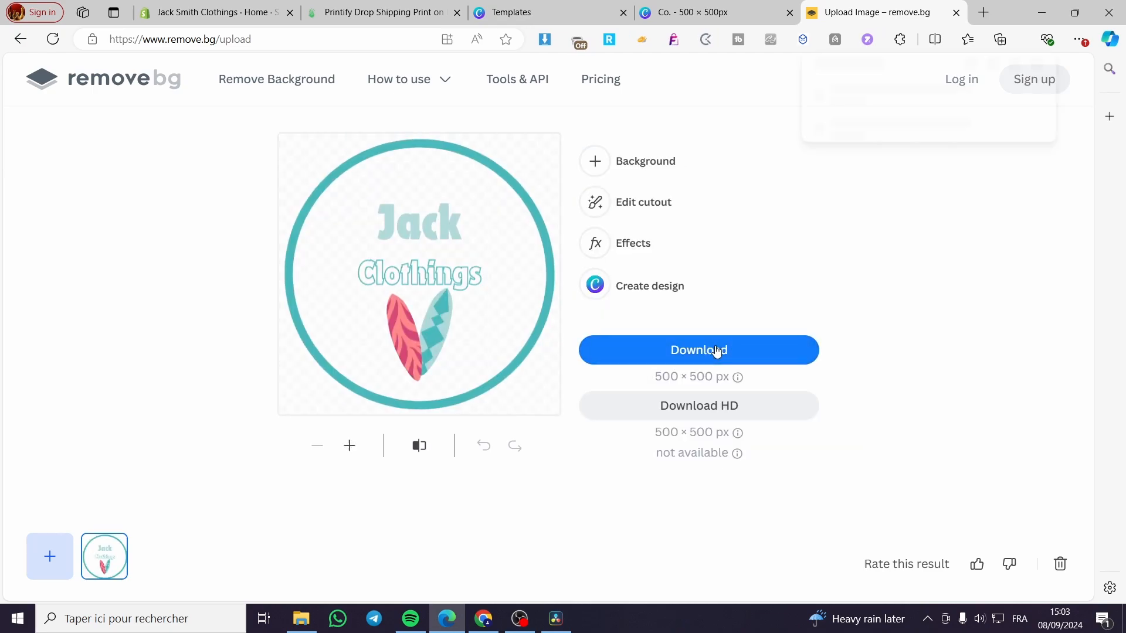
Step: Switch to the Printify dashboard and close both Canva tabs
left_click(709, 8)
left_click(372, 5)
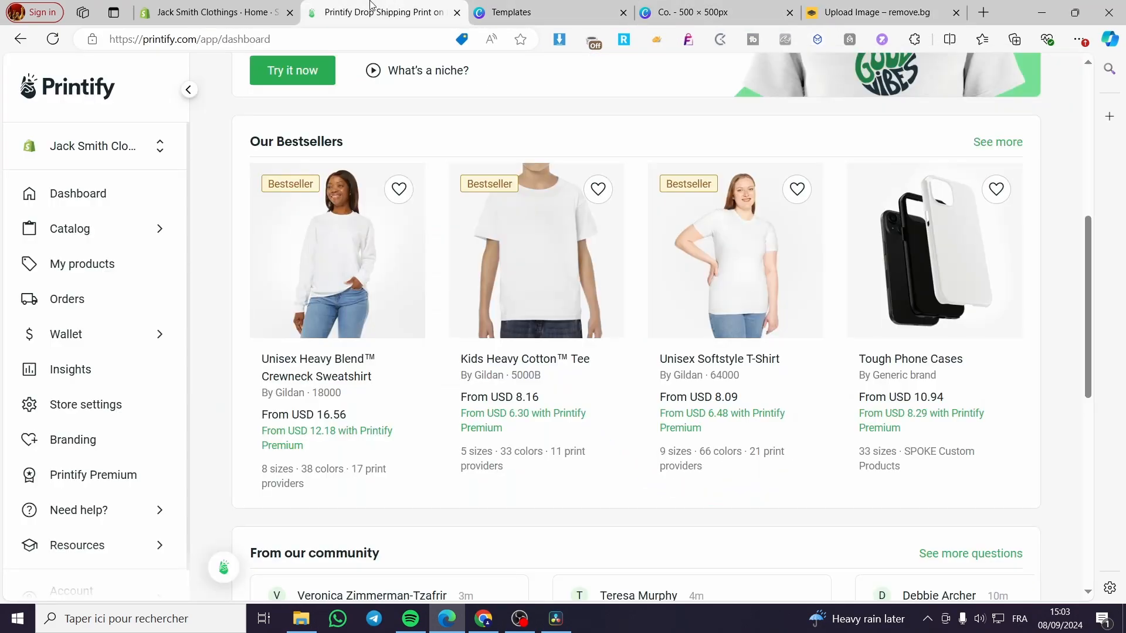
left_click(624, 13)
left_click(624, 13)
Step: Open the Kids Heavy Cotton Tee from the Printify bestsellers and start designing it
scroll(360, 310, "up", 3)
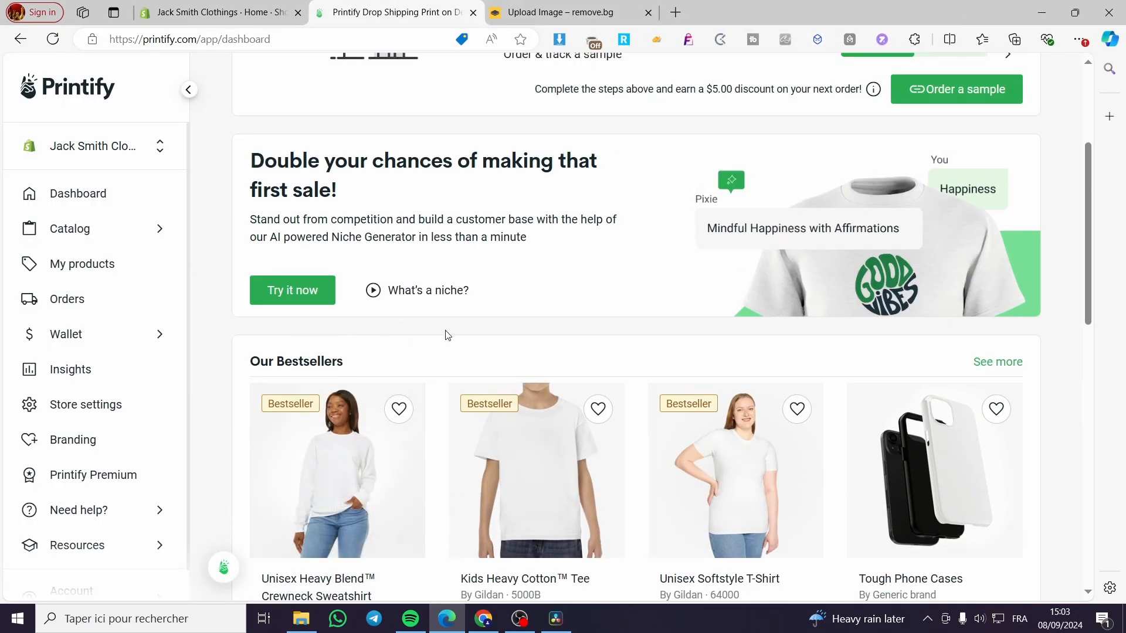
scroll(1021, 410, "down", 3)
scroll(1022, 411, "down", 2)
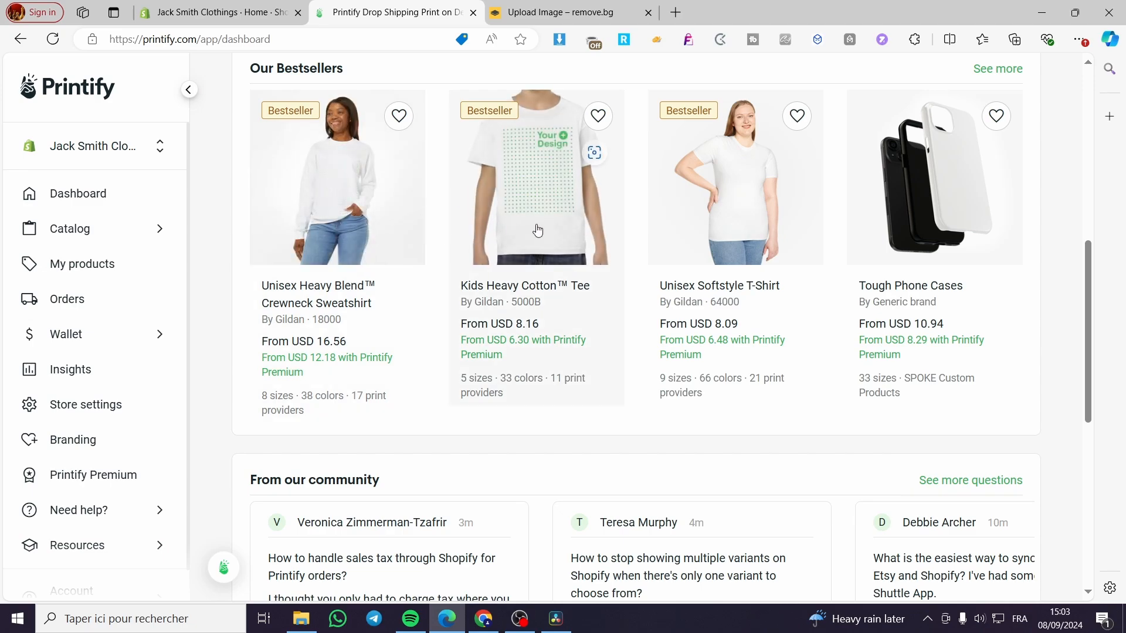
left_click(538, 229)
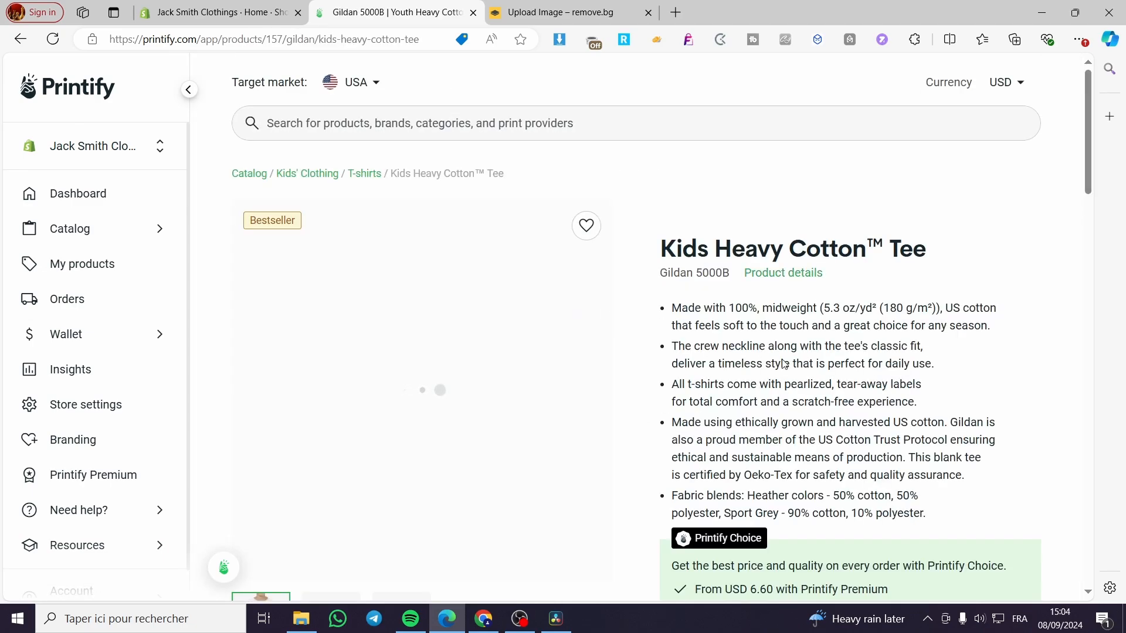
scroll(803, 388, "down", 2)
scroll(804, 388, "down", 2)
left_click(872, 423)
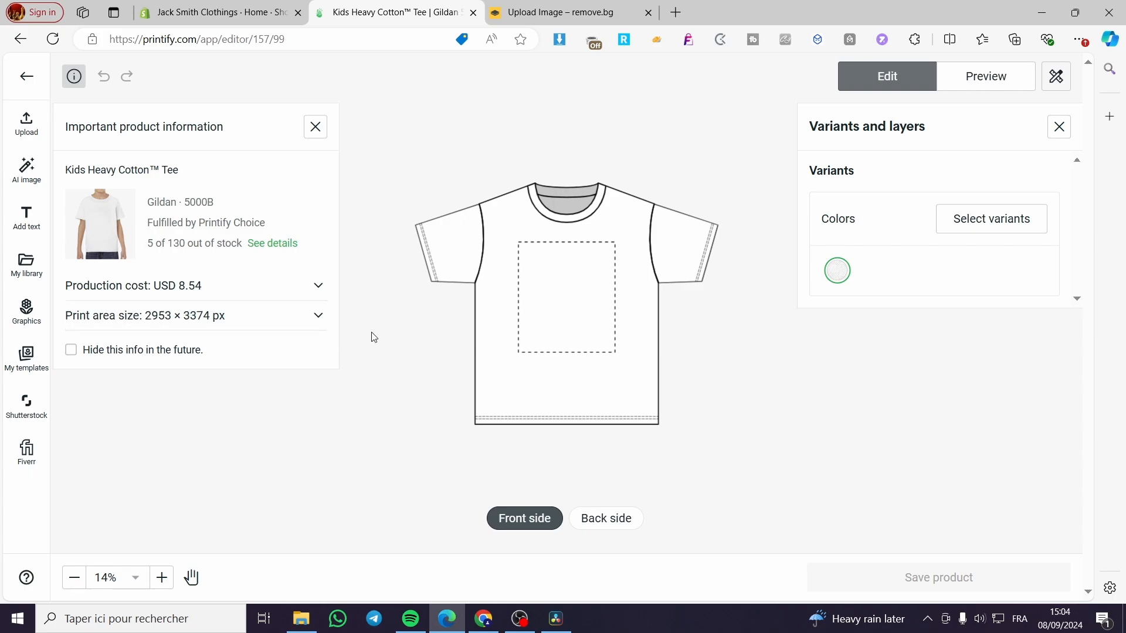
Step: Upload the background-free logo Co.__4_-removebg-preview from the computer's downloads folder onto the front of the tee
scroll(513, 313, "up", 2)
scroll(585, 330, "down", 1)
scroll(648, 318, "up", 1)
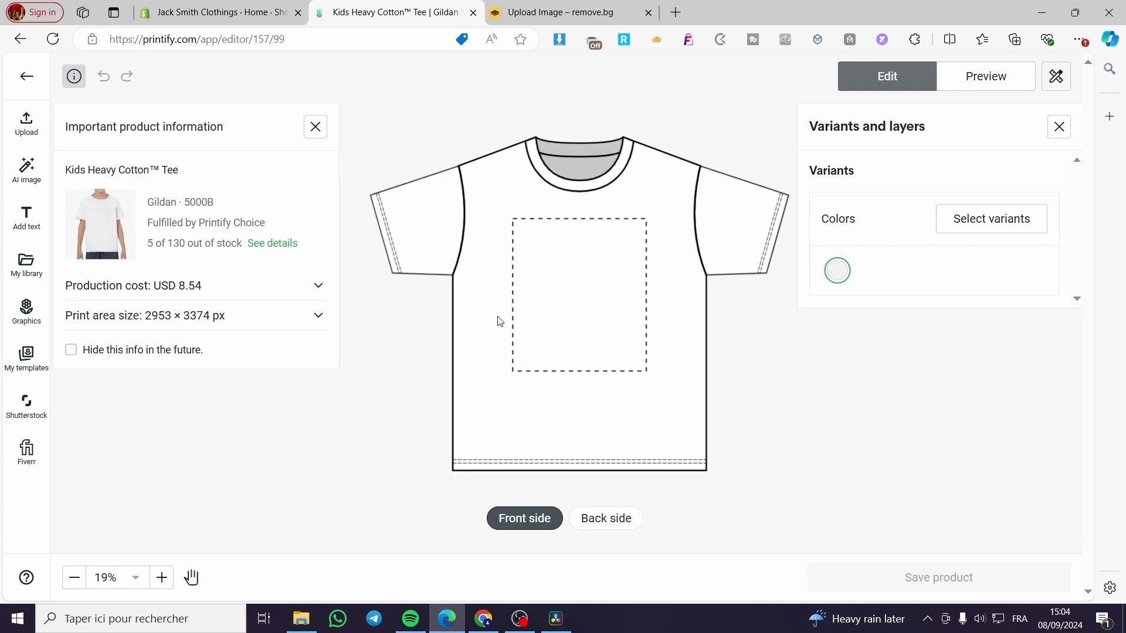
scroll(573, 315, "down", 1)
left_click(30, 126)
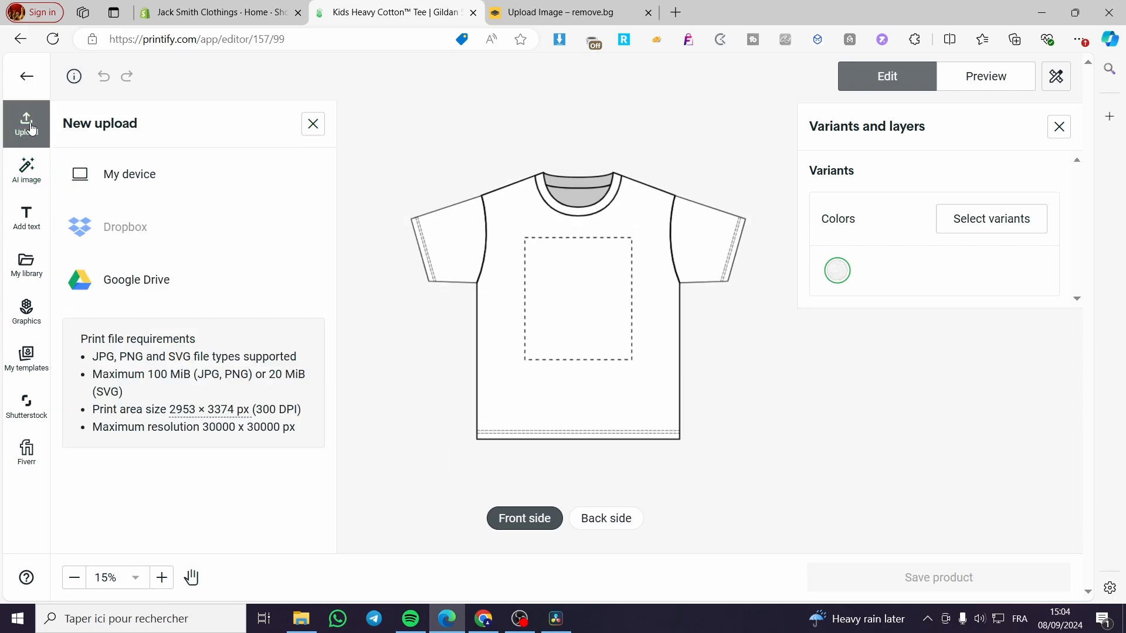
left_click(81, 171)
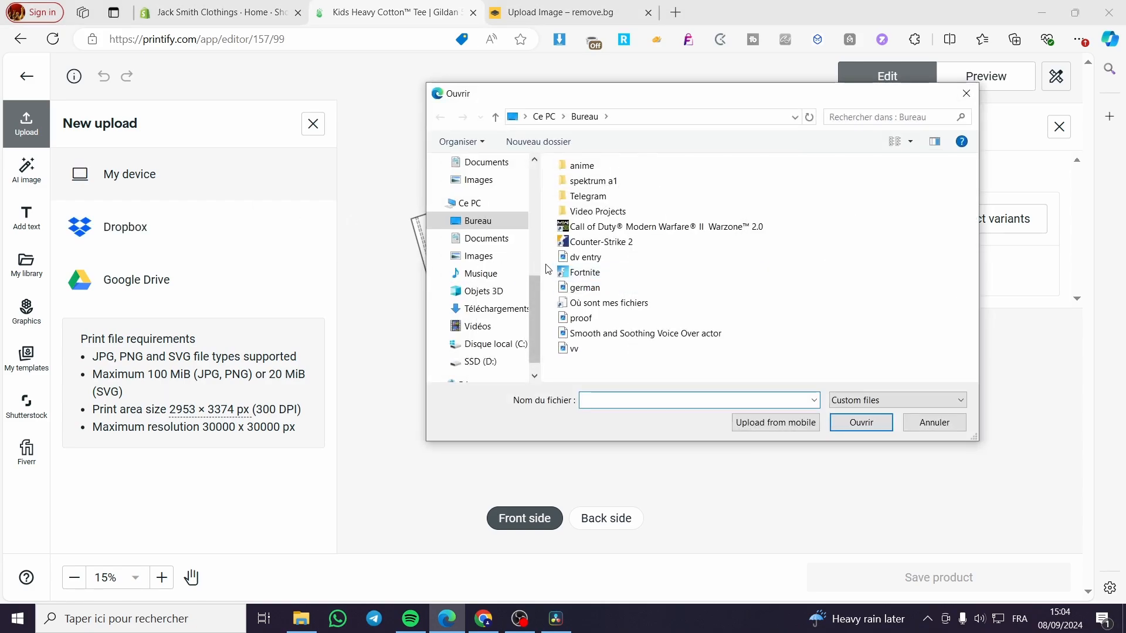
left_click(492, 308)
double_click(634, 195)
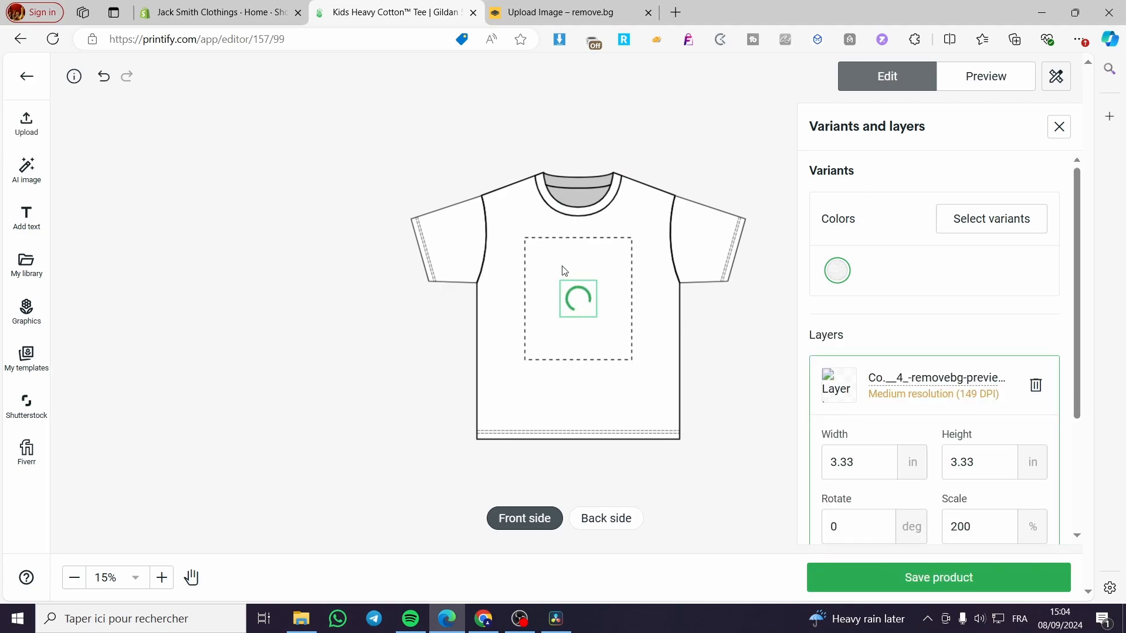
Step: Enlarge the logo to nearly the full width of the print area, centre it on the shirt front, and deselect it
left_click_drag(595, 318, 571, 290)
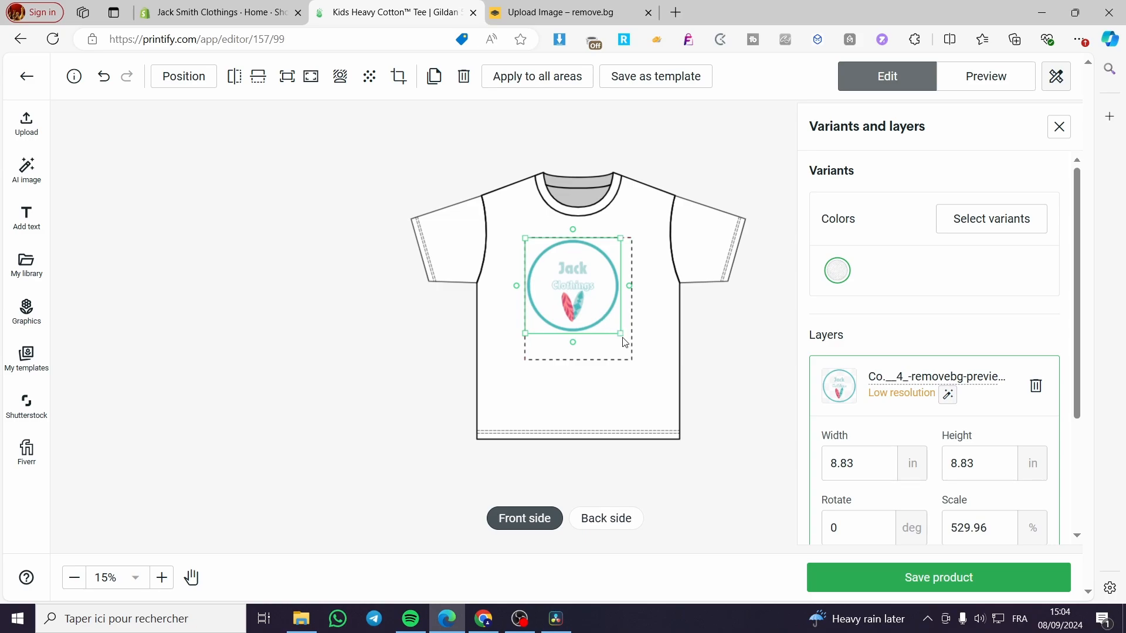
mouse_move(619, 336)
left_mouse_down()
mouse_move(636, 352)
mouse_move(625, 339)
left_mouse_up()
left_click_drag(588, 299, 594, 309)
left_click(791, 361)
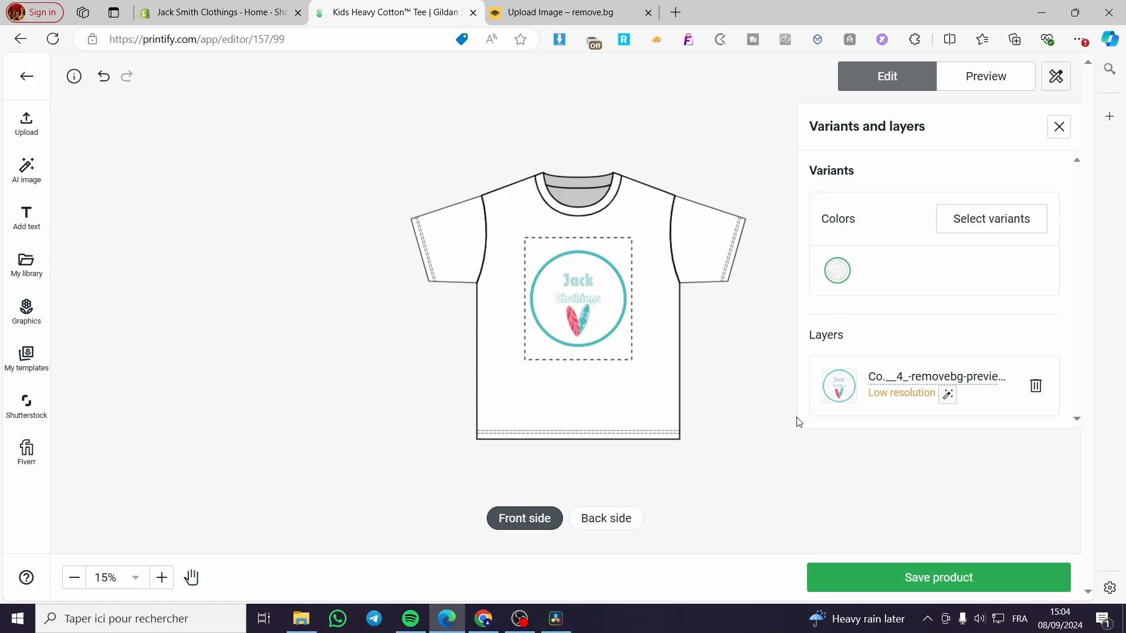
Step: Add the Ash, Sport Grey, Dark Heather, Maroon and Red color variants to the tee and save the product
left_click(1004, 219)
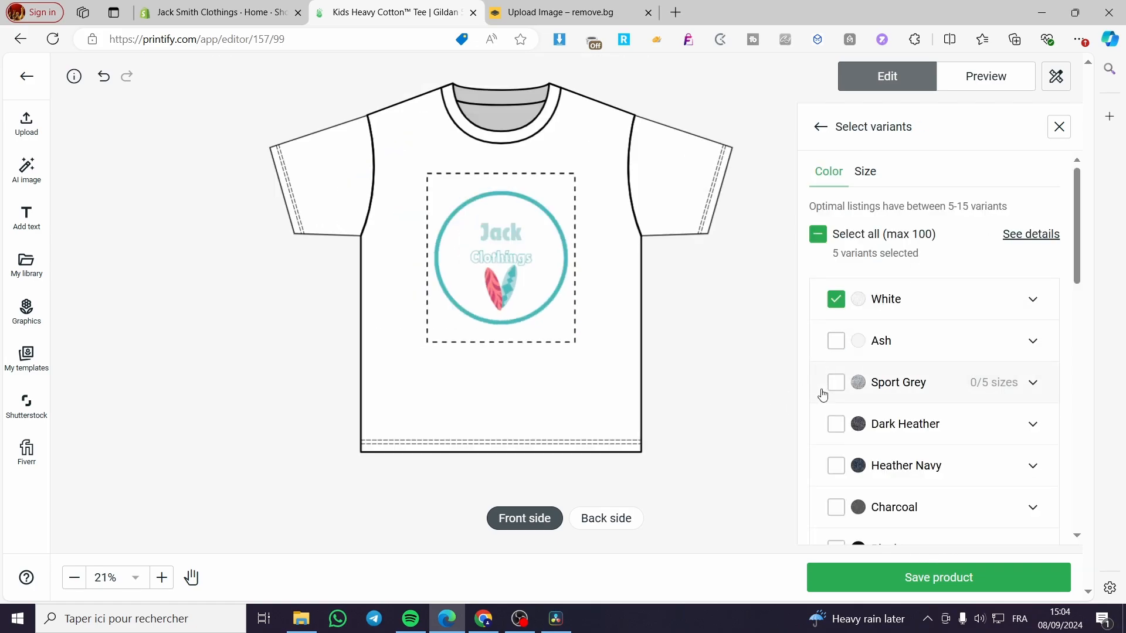
left_click(836, 341)
left_click(836, 382)
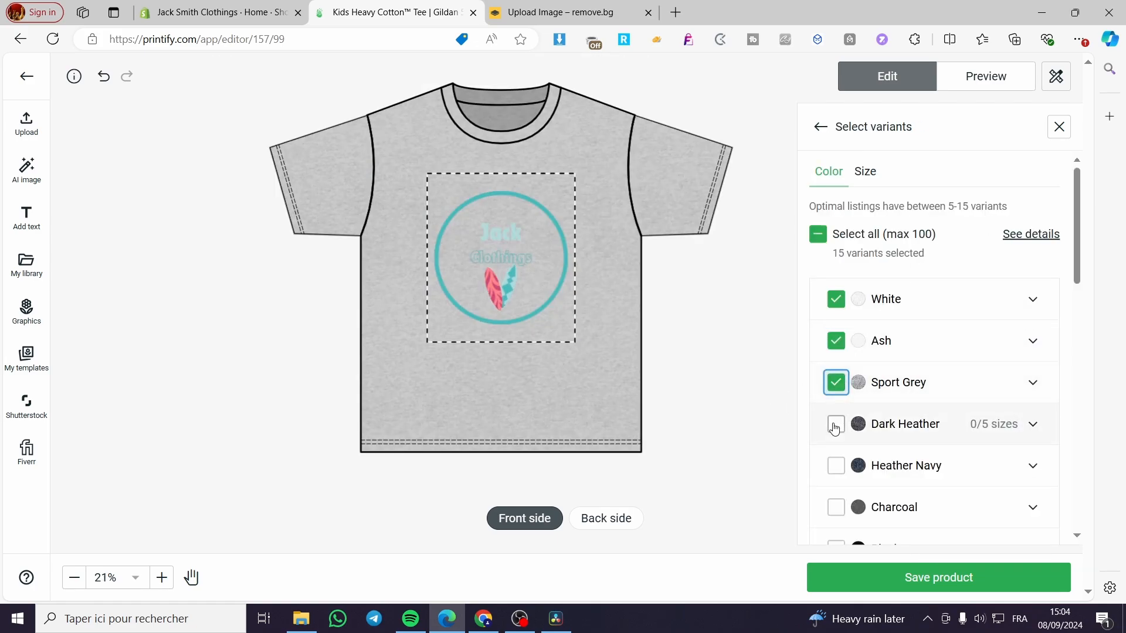
left_click(834, 425)
scroll(866, 426, "down", 4)
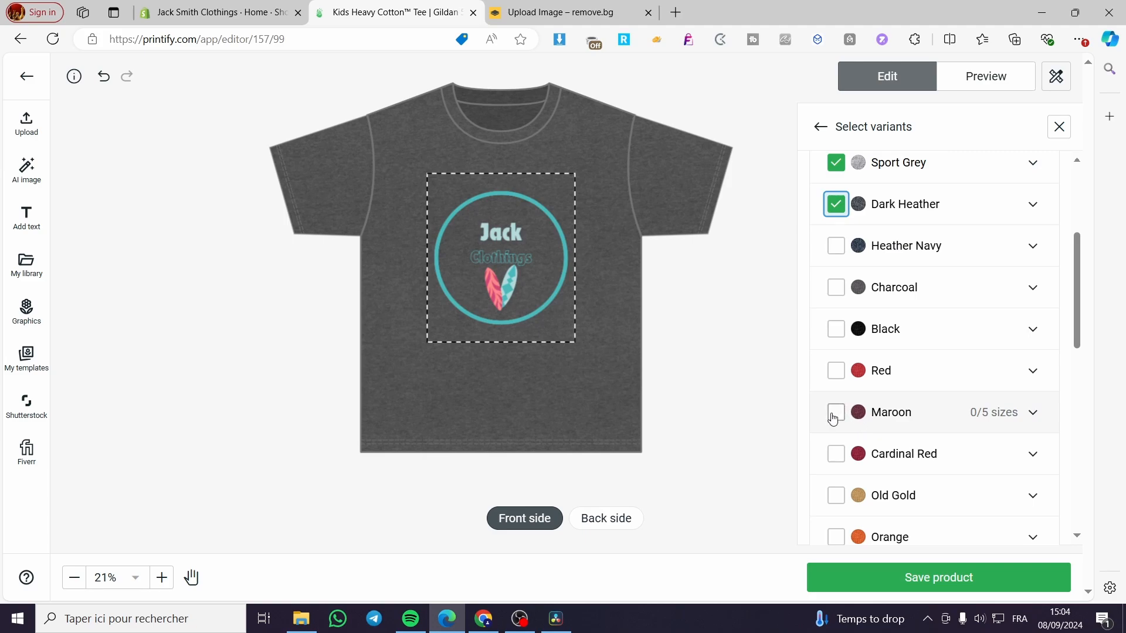
left_click(836, 413)
left_click(835, 370)
scroll(915, 469, "down", 3)
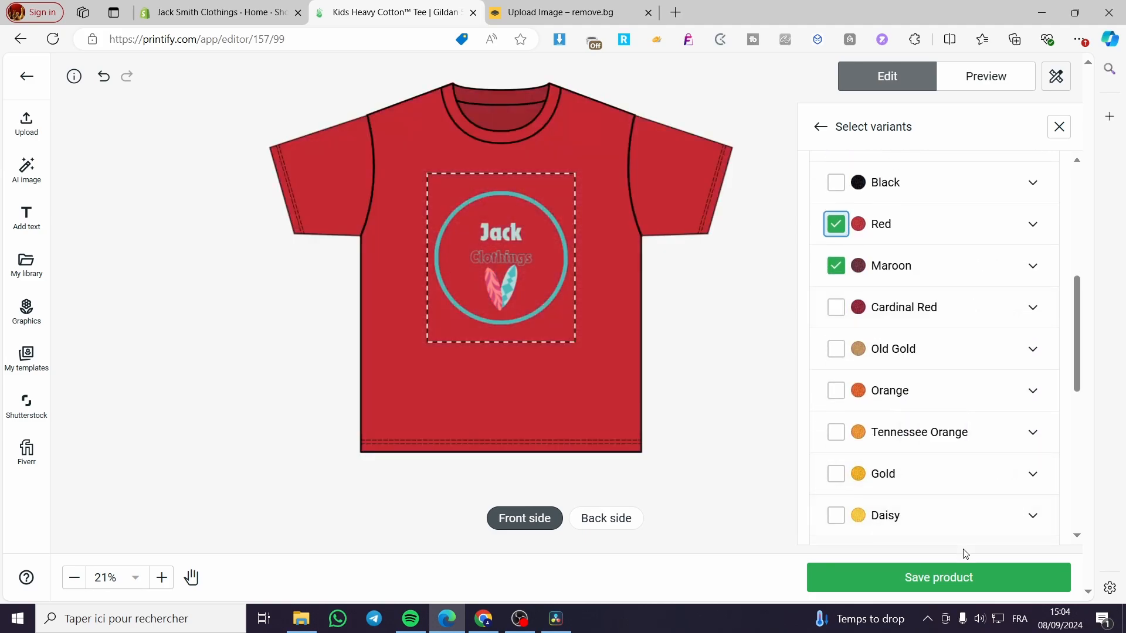
left_click(962, 577)
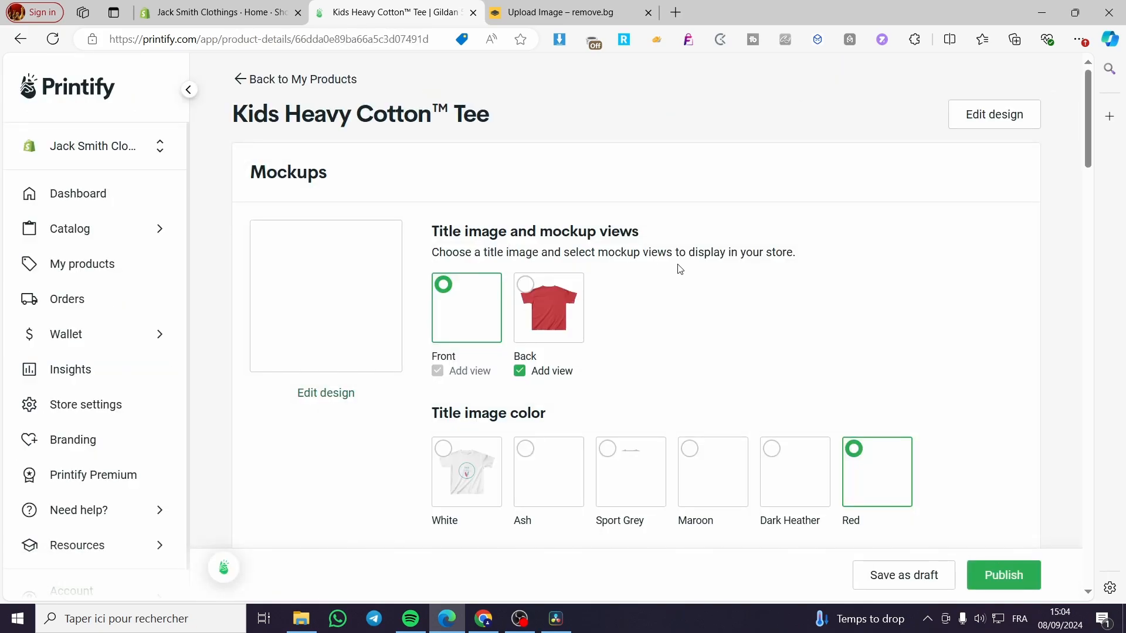
Step: Check the mockups of the saved Kids Heavy Cotton Tee and publish the product to the store
left_click(228, 11)
left_click(387, 11)
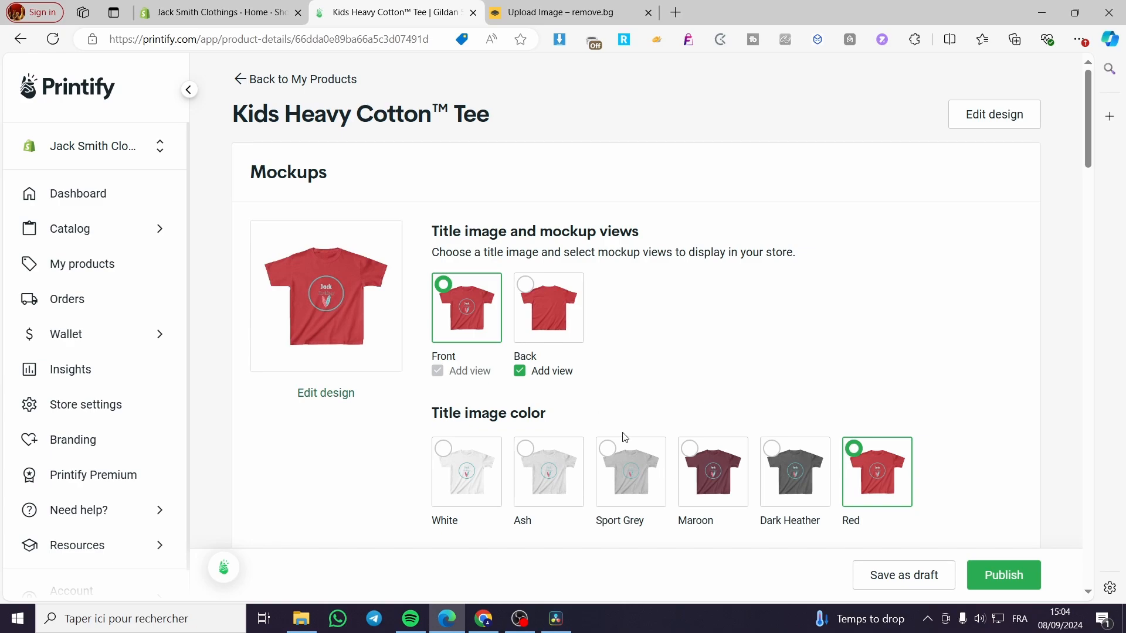
scroll(625, 438, "down", 3)
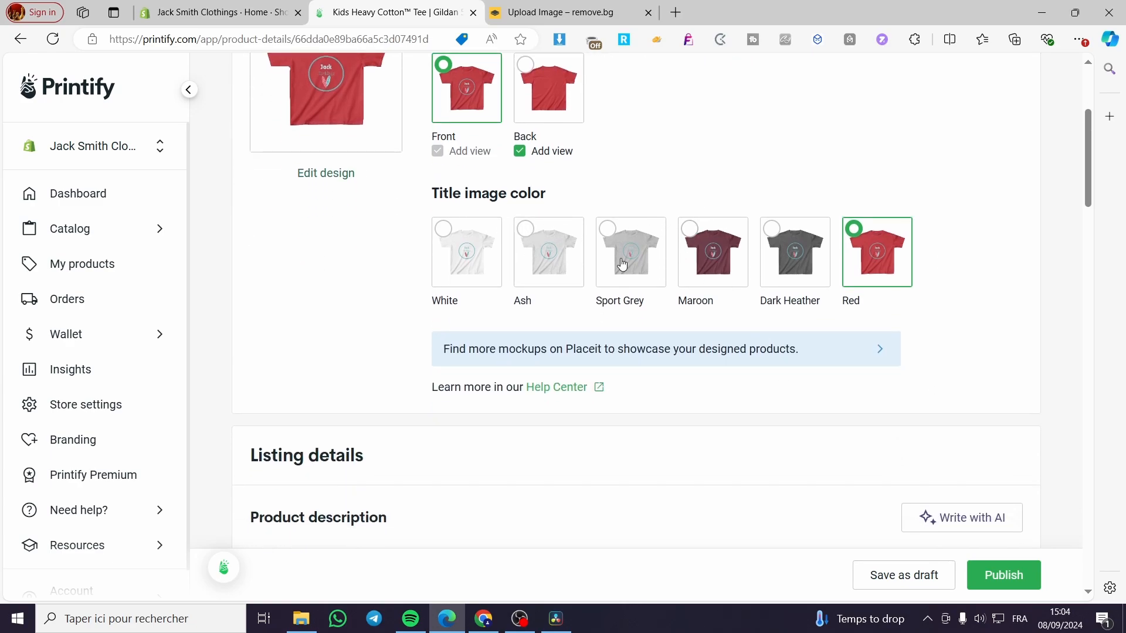
left_click(991, 572)
scroll(502, 452, "down", 9)
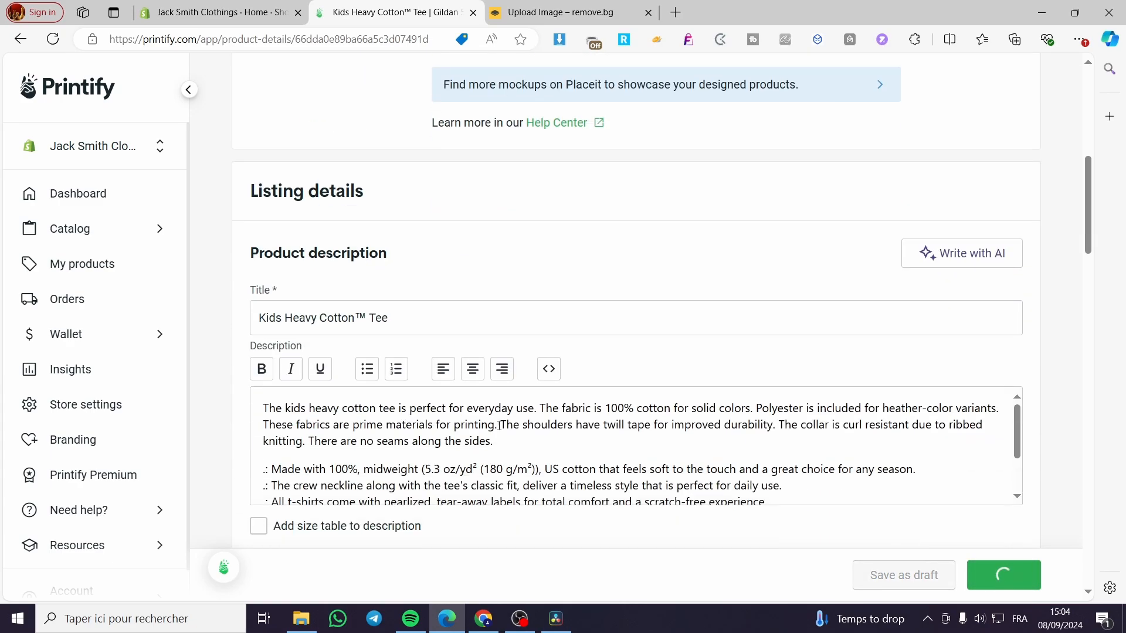
scroll(263, 271, "up", 4)
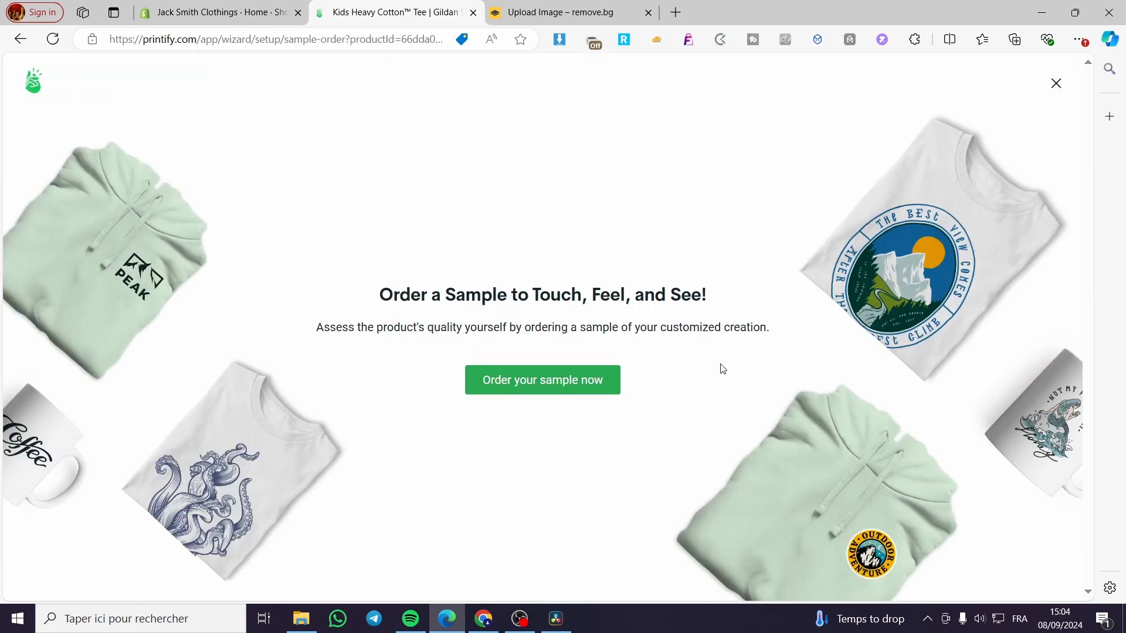
Step: Dismiss the sample-order offer and open My Products in Printify to check the tee's publishing status
left_click(1057, 92)
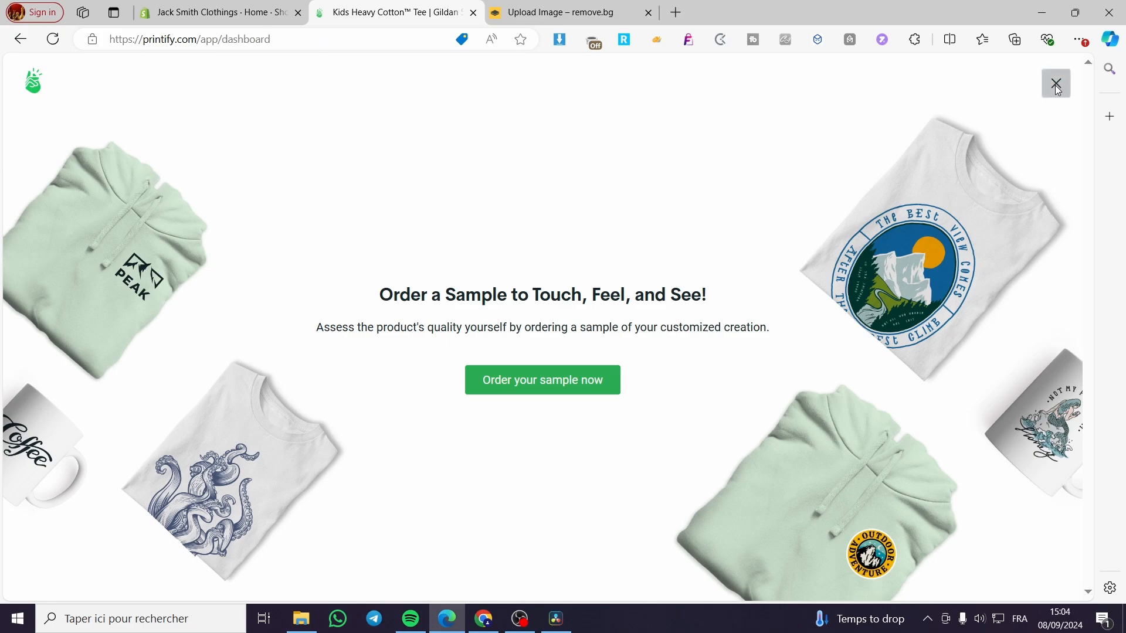
scroll(510, 381, "down", 4)
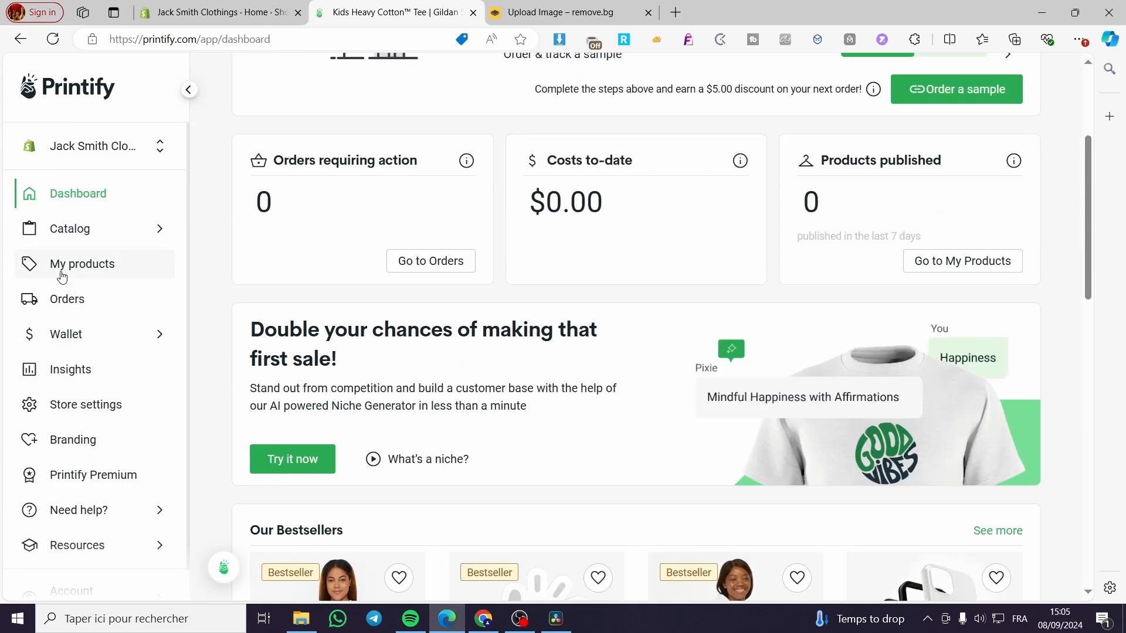
left_click(57, 265)
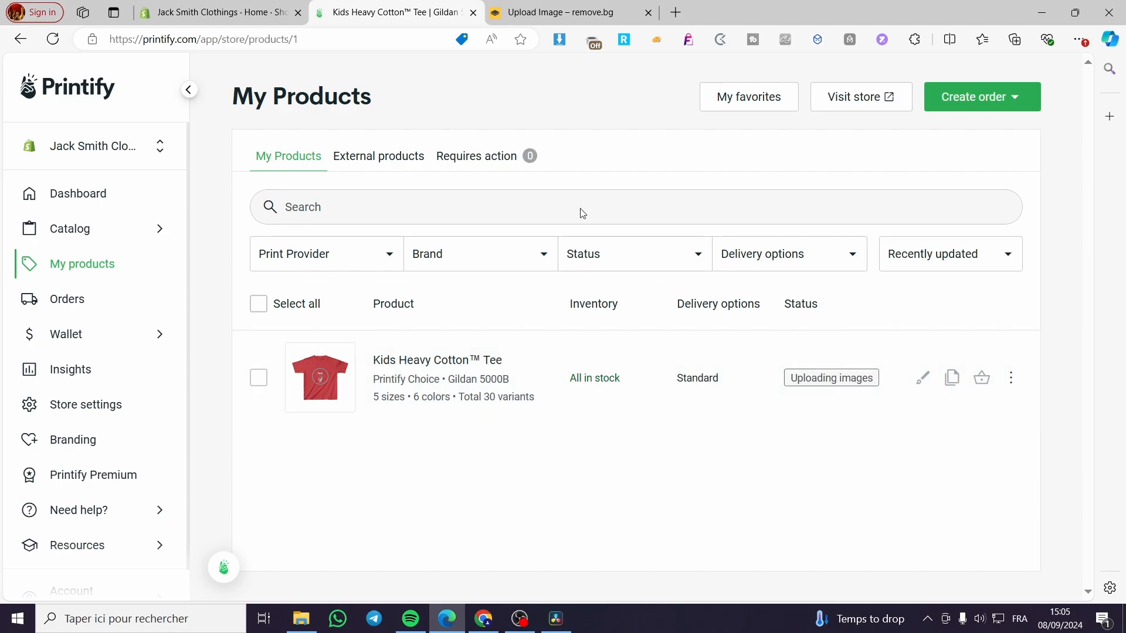
Step: Switch to the Shopify admin, look through the product list for the new tee, and open the imageless Unisex Heavy Cotton Tee
left_click(217, 11)
left_click(42, 155)
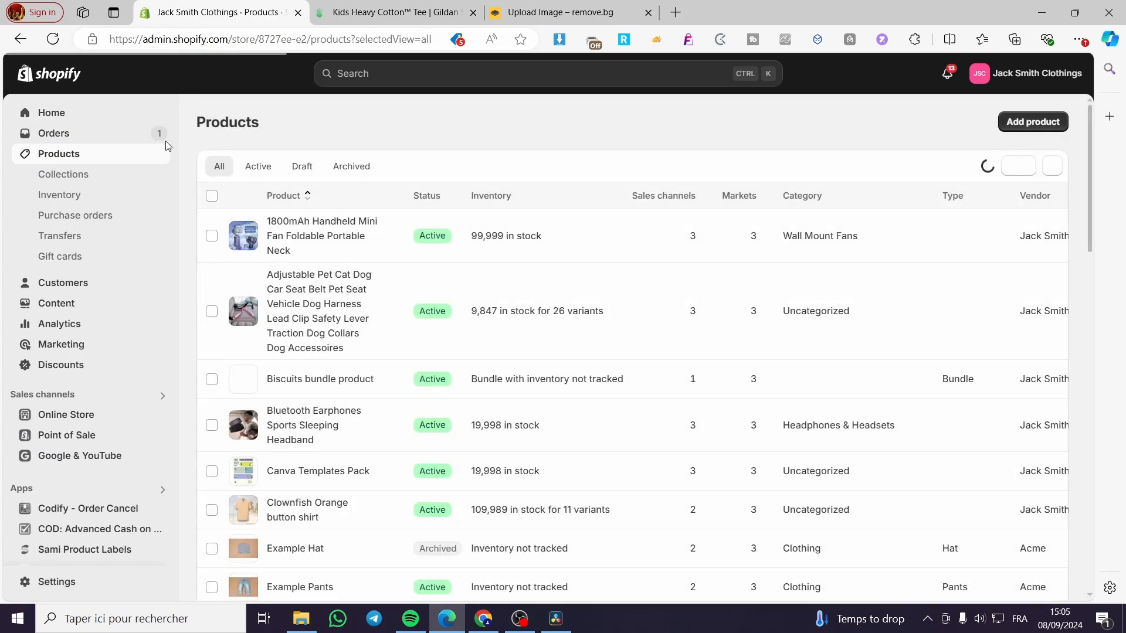
scroll(259, 290, "down", 1)
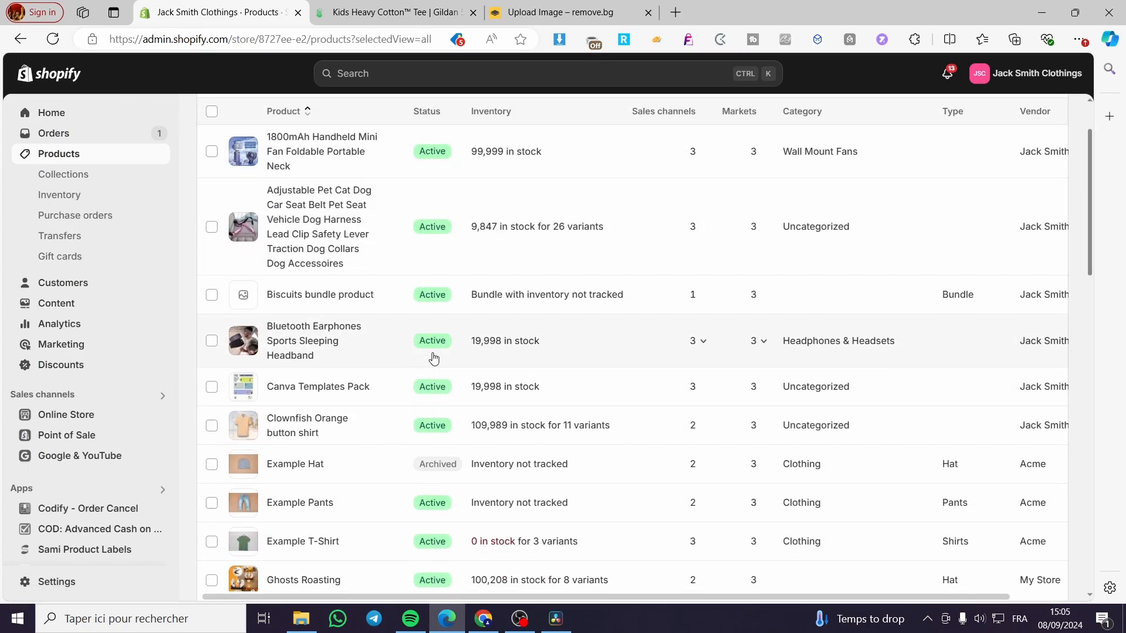
scroll(437, 346, "down", 5)
scroll(439, 334, "down", 12)
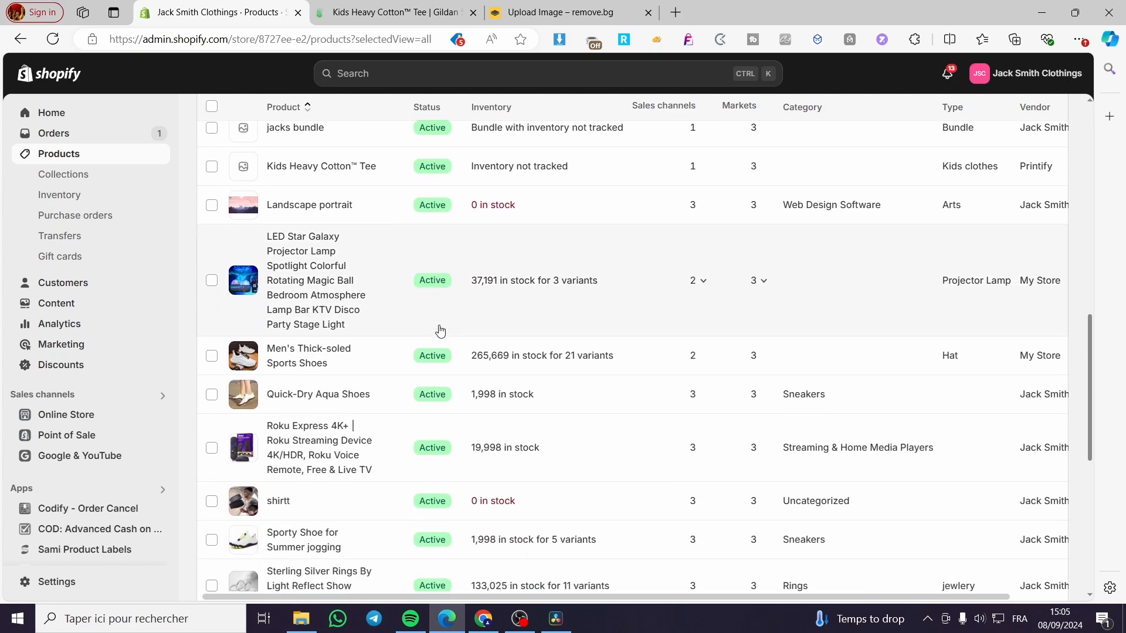
scroll(441, 330, "down", 3)
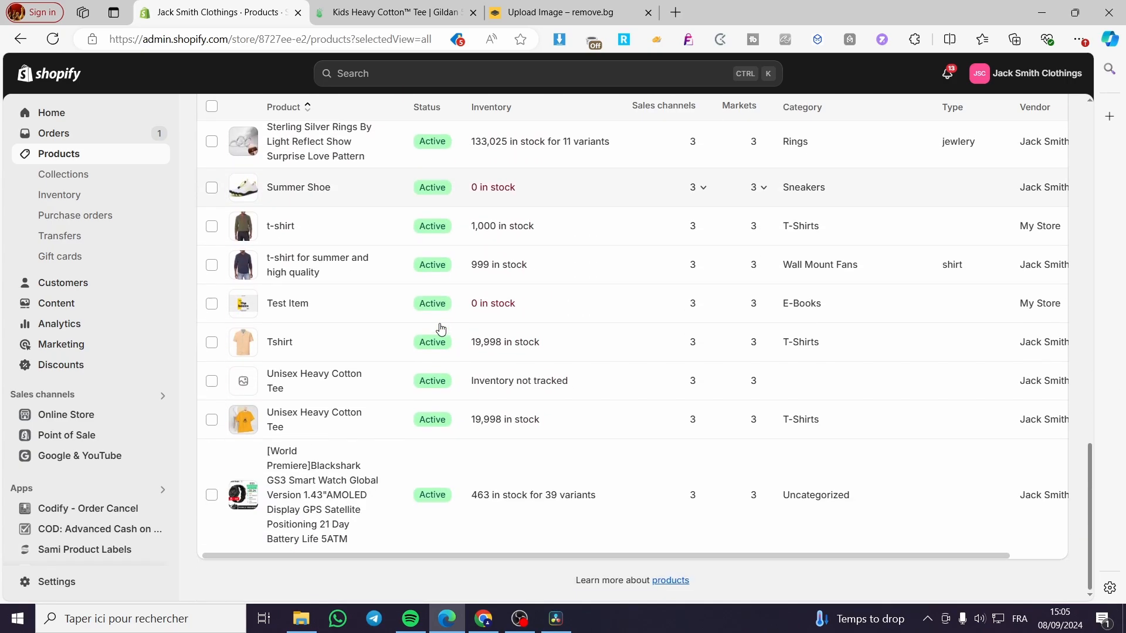
left_click(305, 382)
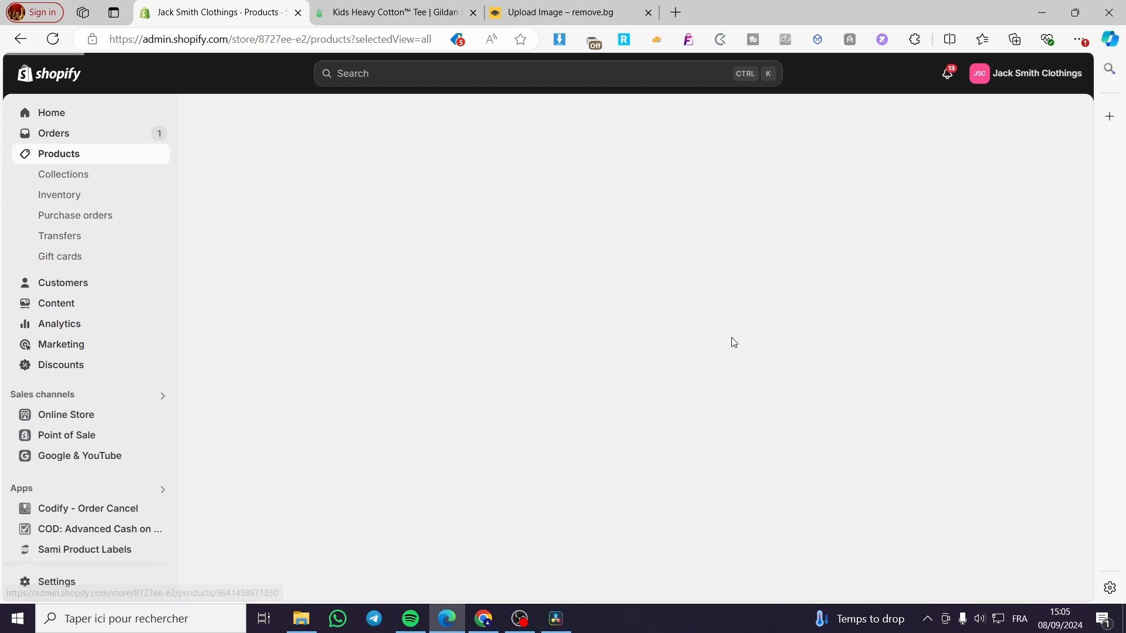
Step: Compare the Unisex Heavy Cotton Tee's details in Shopify with the tee listed in Printify
left_click(433, 6)
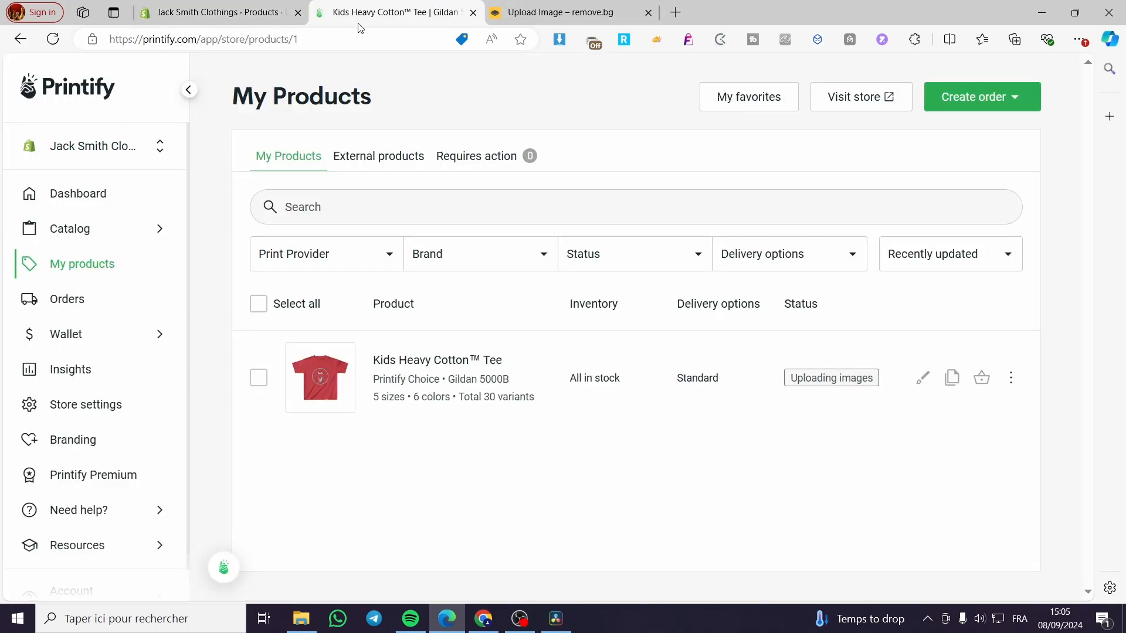
left_click(214, 6)
scroll(511, 418, "down", 1)
scroll(512, 417, "down", 10)
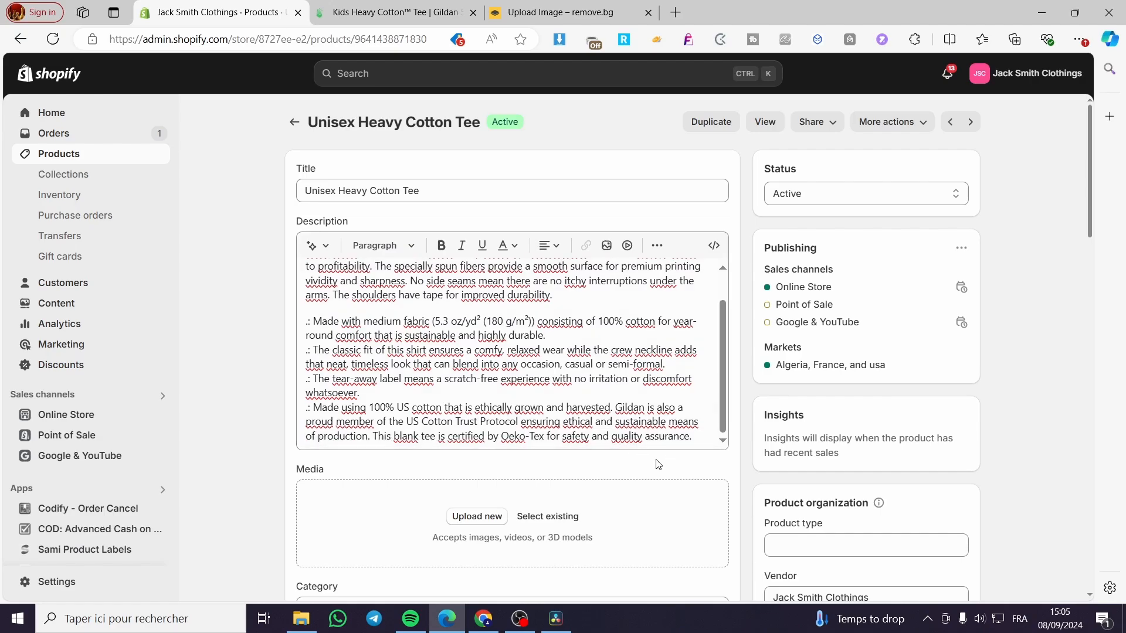
scroll(452, 475, "up", 10)
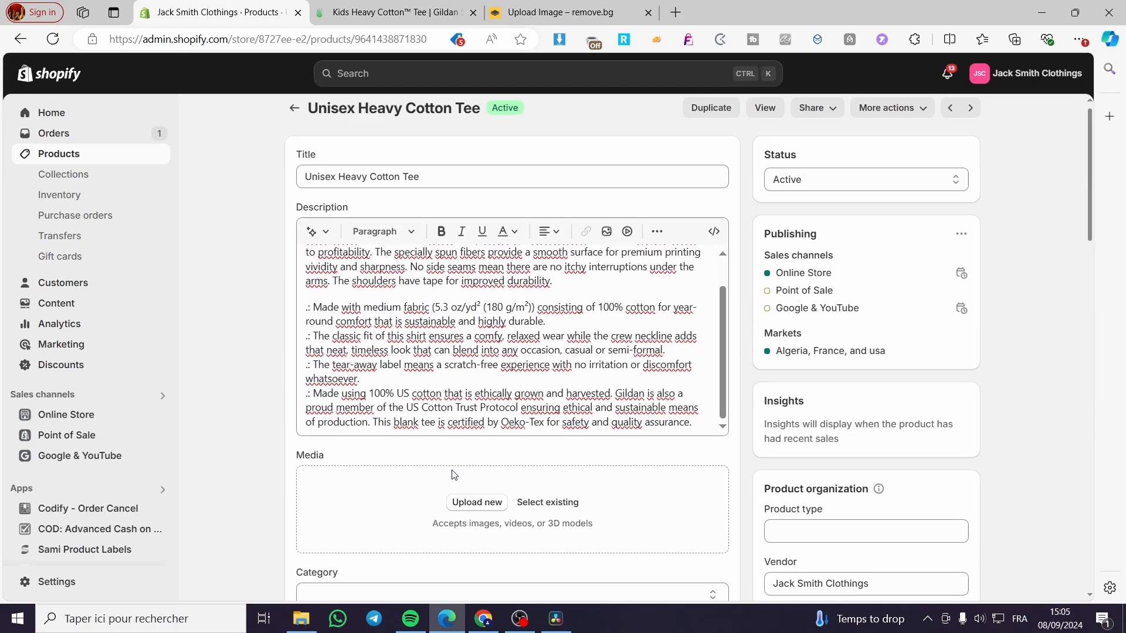
Step: Recheck the tee's status in Printify, return to Shopify, and leave the Unisex Heavy Cotton Tee for the product list
left_click(384, 7)
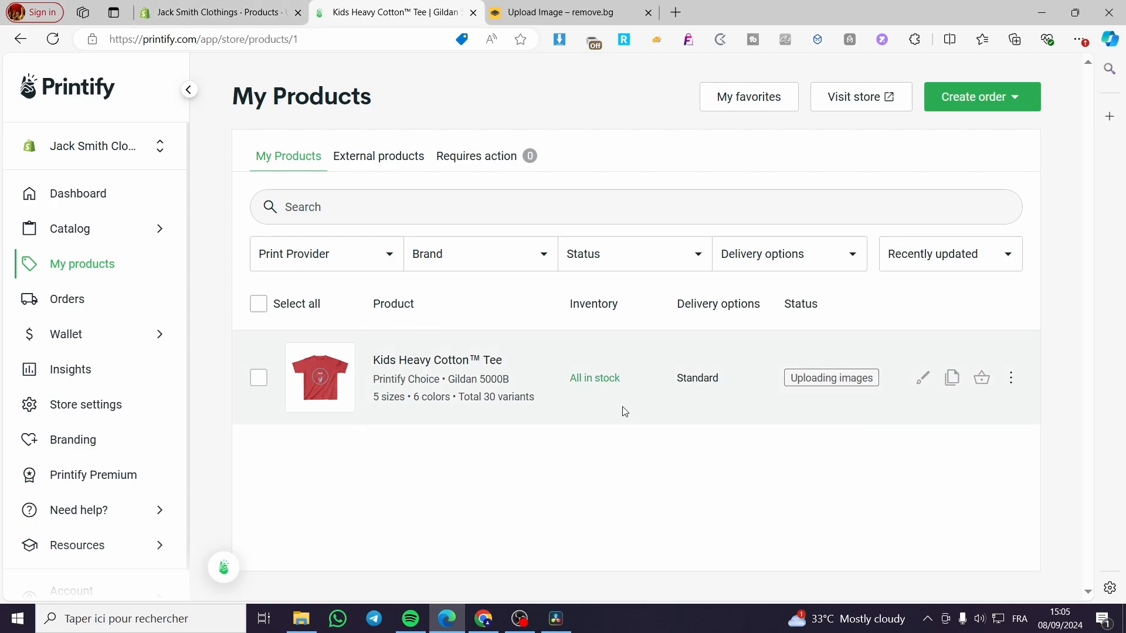
left_click(220, 13)
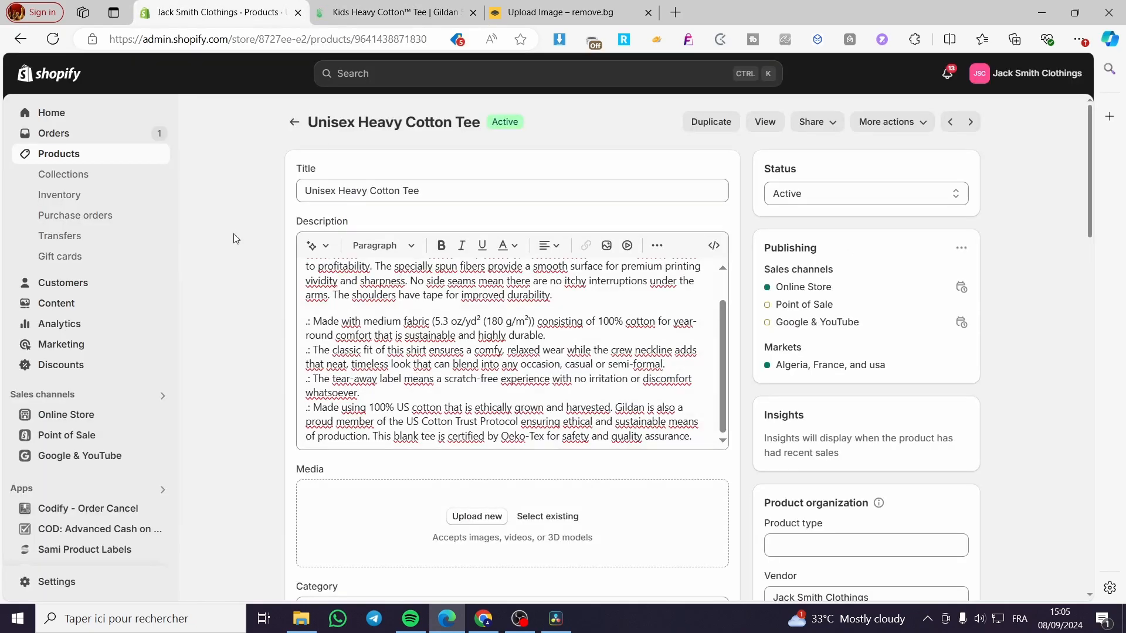
scroll(587, 486, "down", 2)
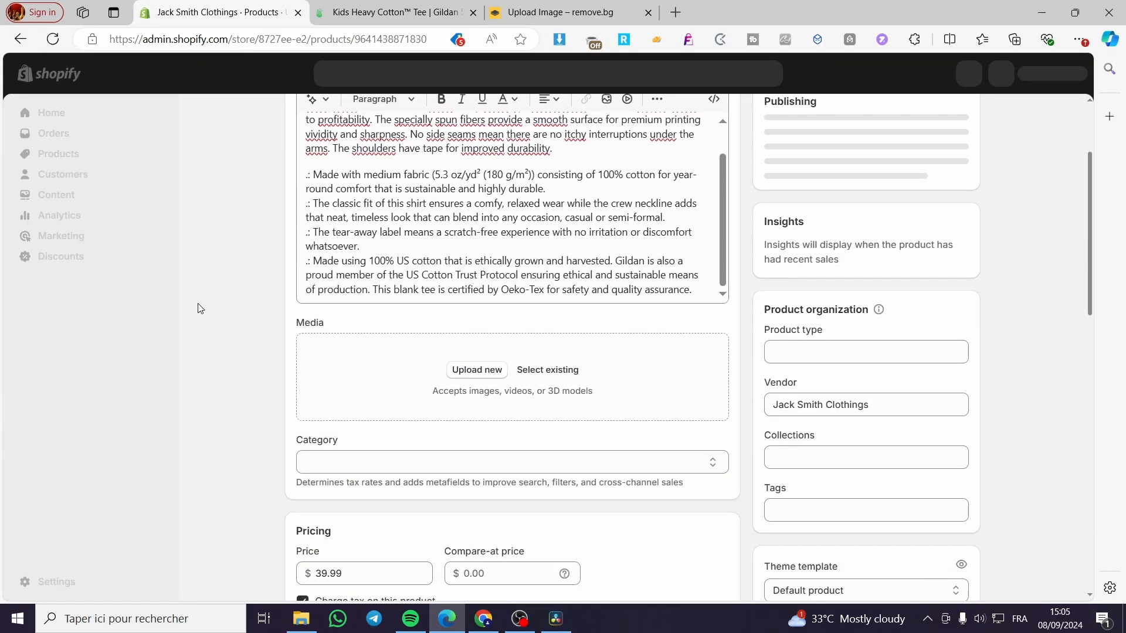
left_click(24, 39)
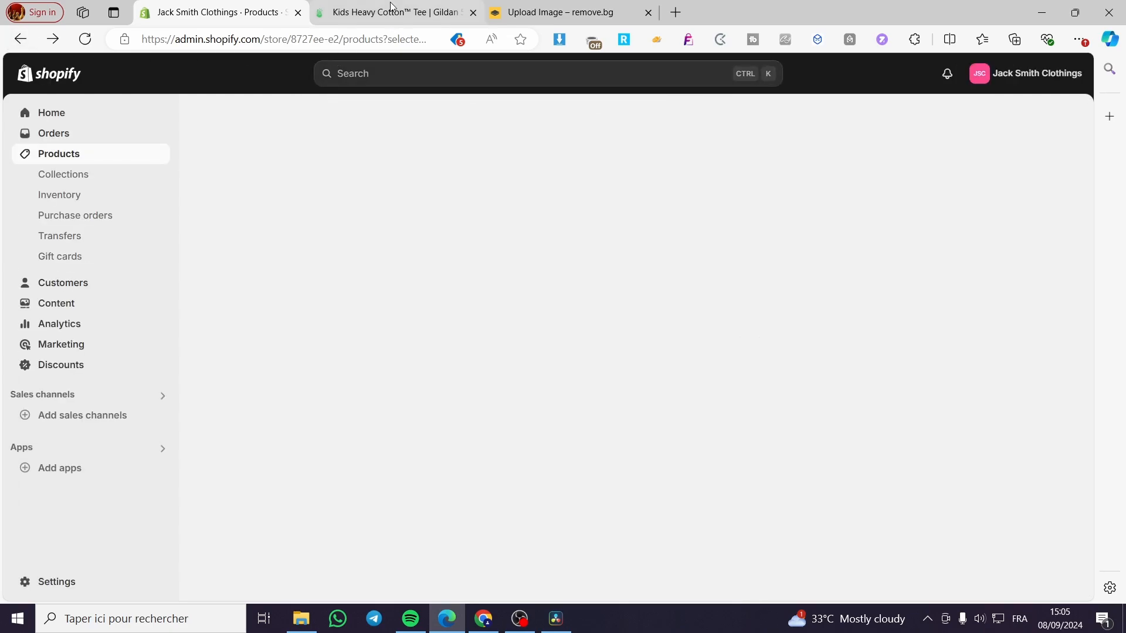
Step: Check Printify once more, preview the main red mockup of the Kids Heavy Cotton Tee in Shopify, and close the preview
key("ctrl+Tab")
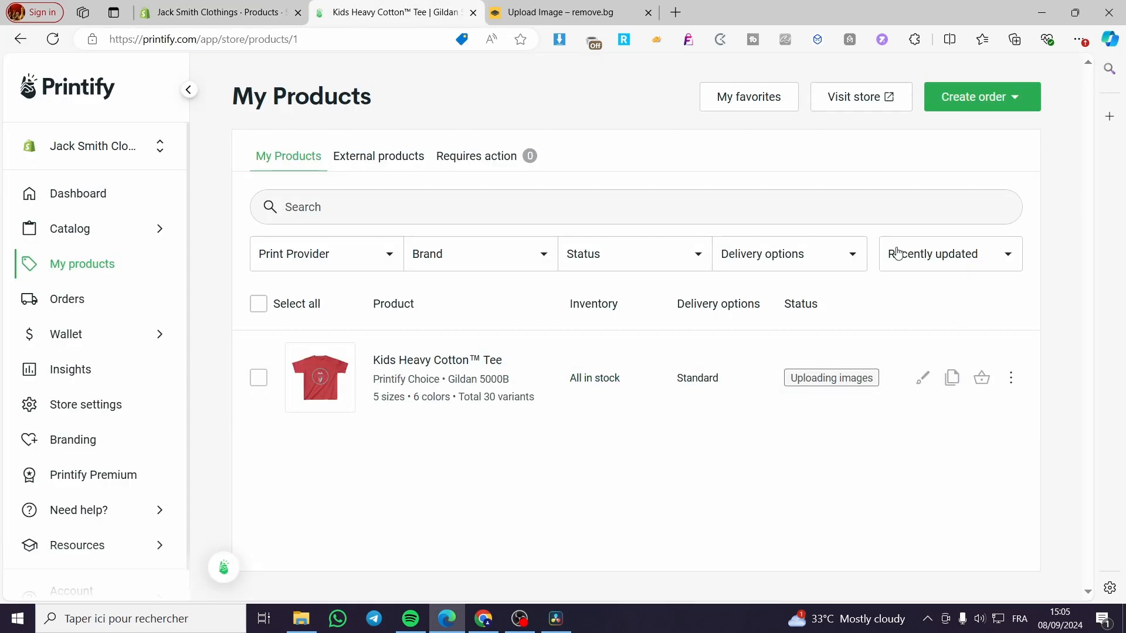
key("ctrl+shift+Tab")
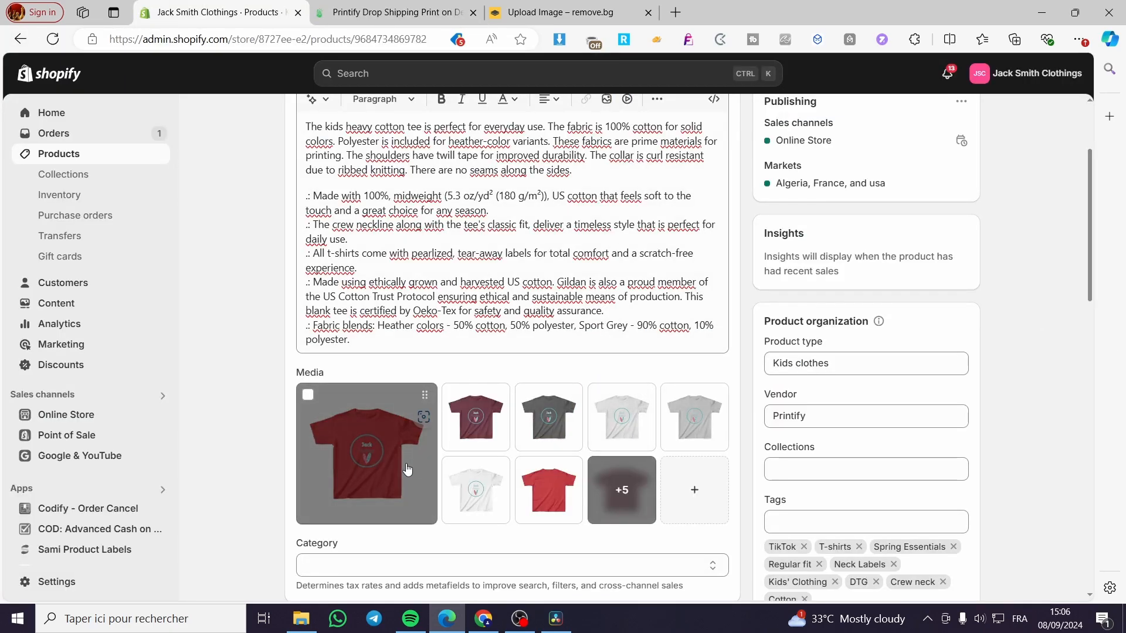
left_click(406, 468)
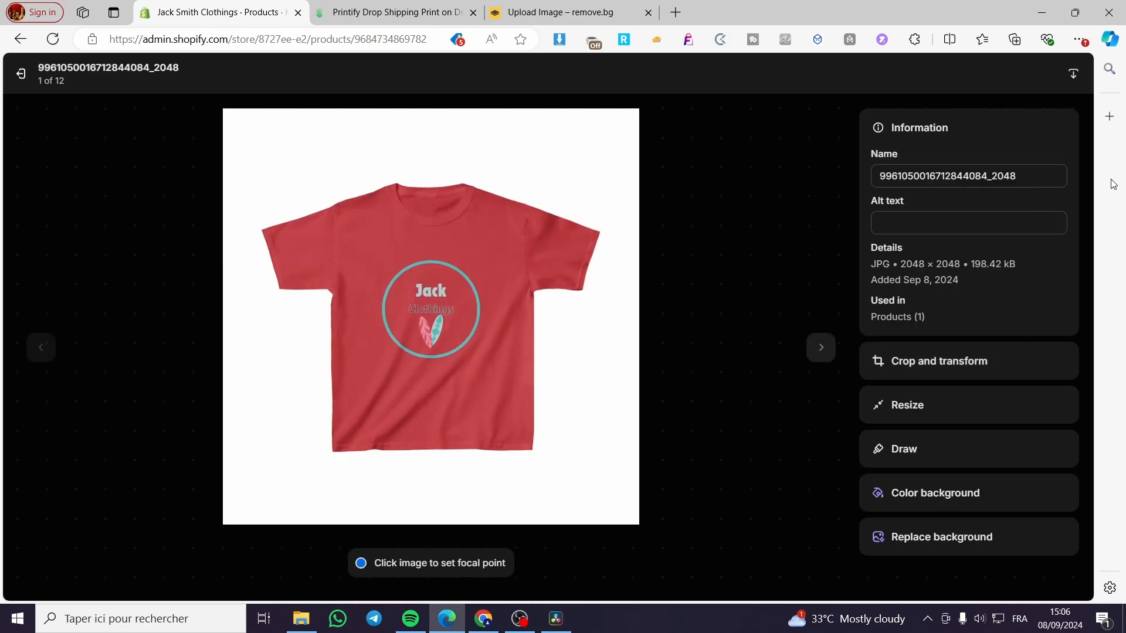
left_click(23, 76)
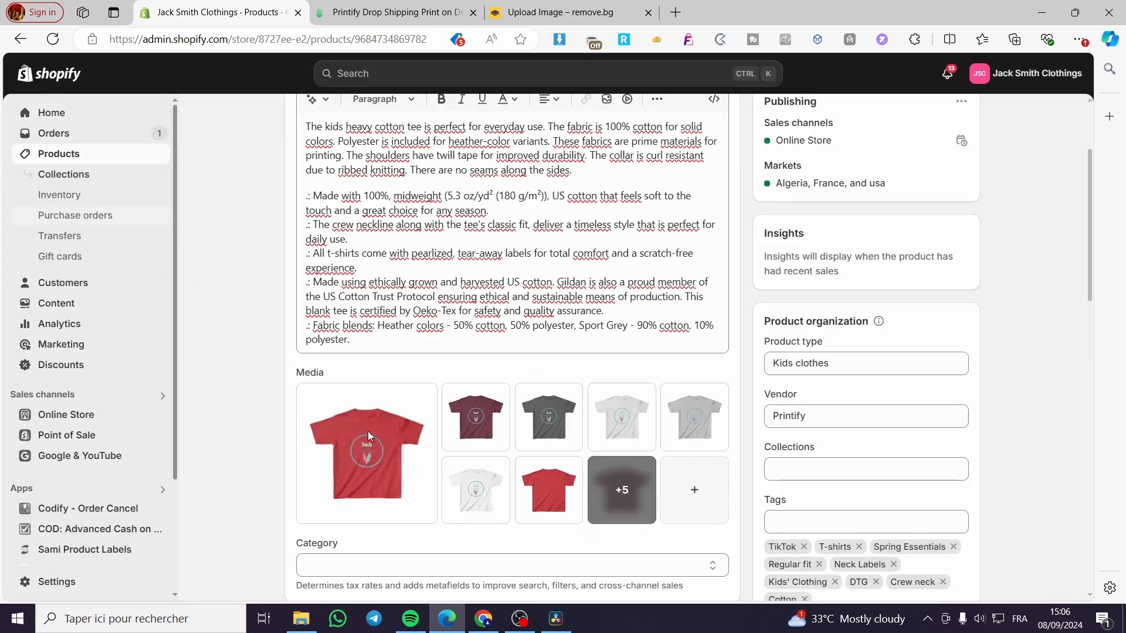
Step: Review the Kids Heavy Cotton Tee's description, media, color variants and prices in Shopify
scroll(368, 434, "down", 1)
scroll(439, 381, "up", 4)
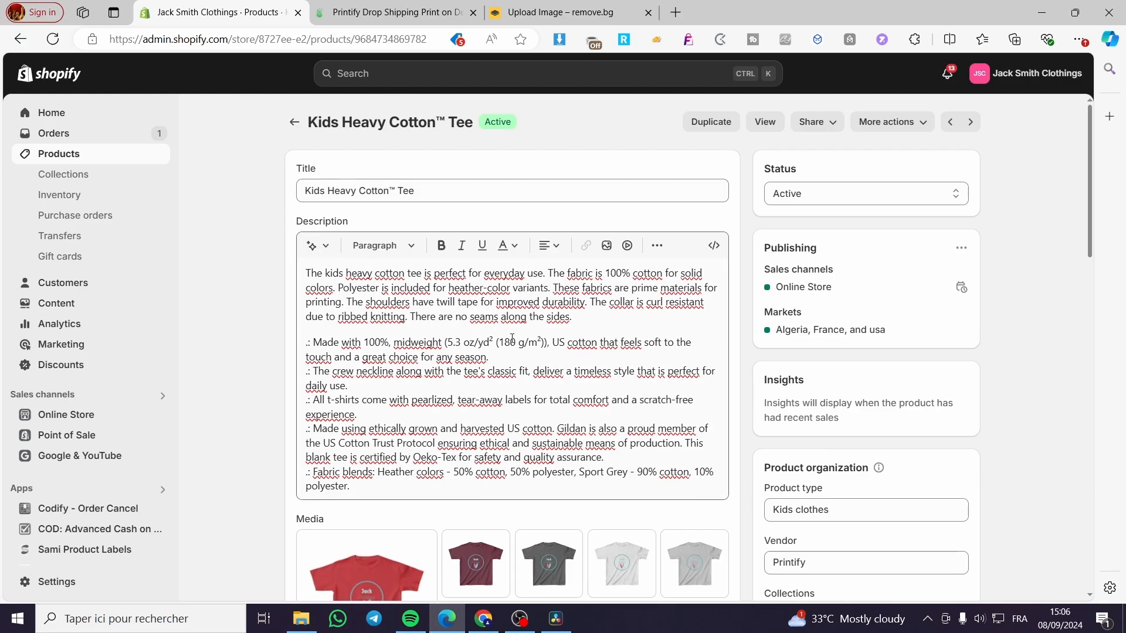
scroll(512, 339, "down", 15)
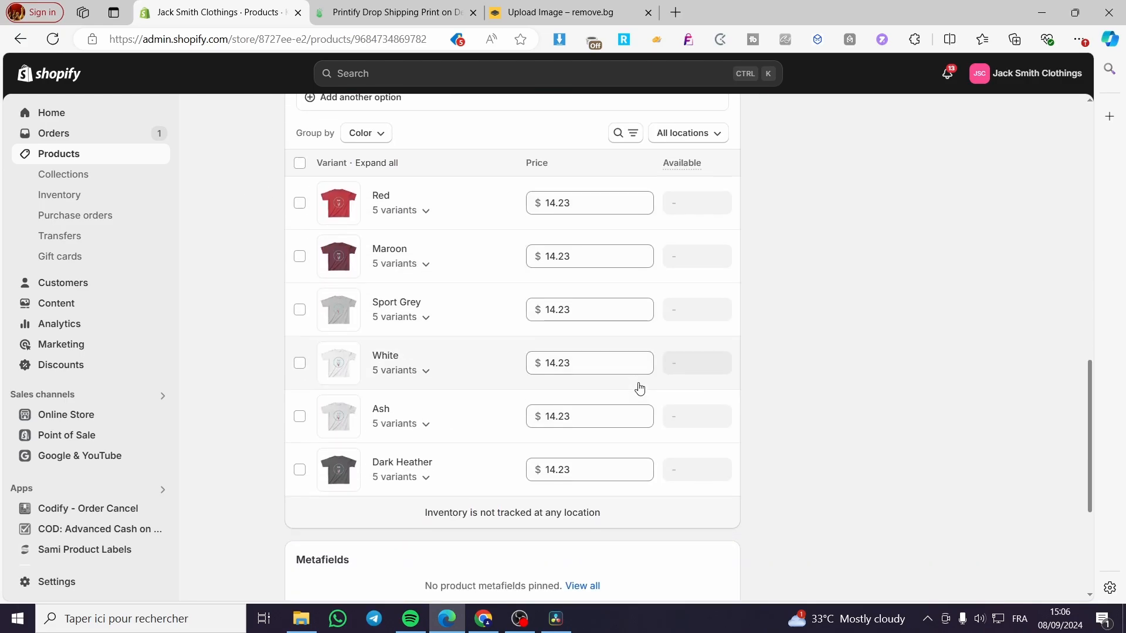
scroll(639, 388, "up", 15)
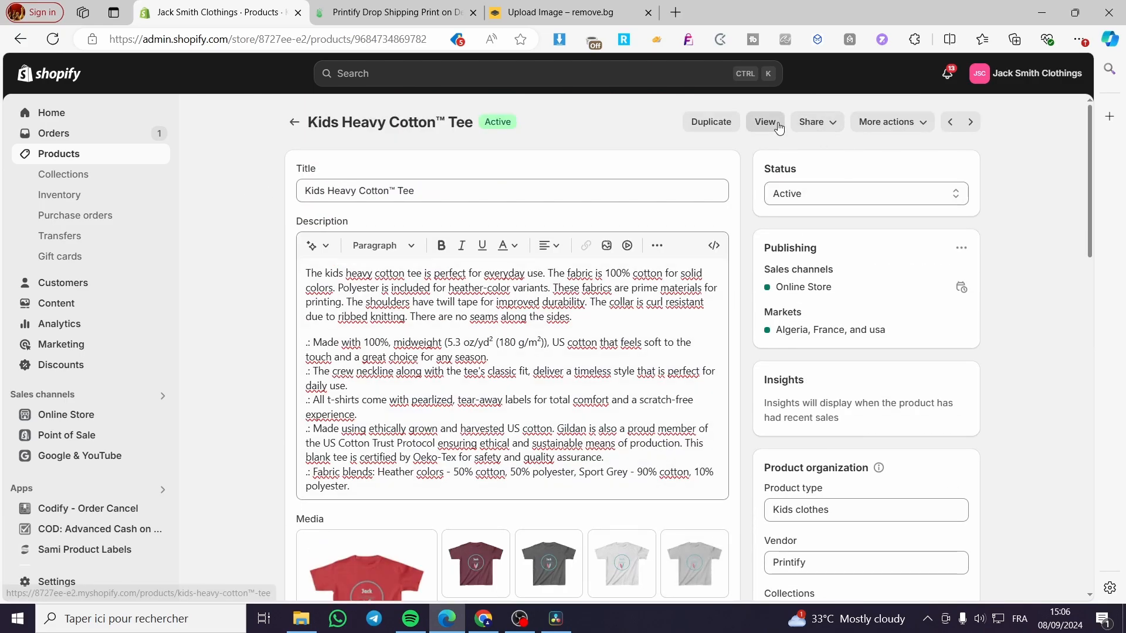
Step: View the Kids Heavy Cotton Tee on the online storefront and examine its images, options and description
left_click(765, 122)
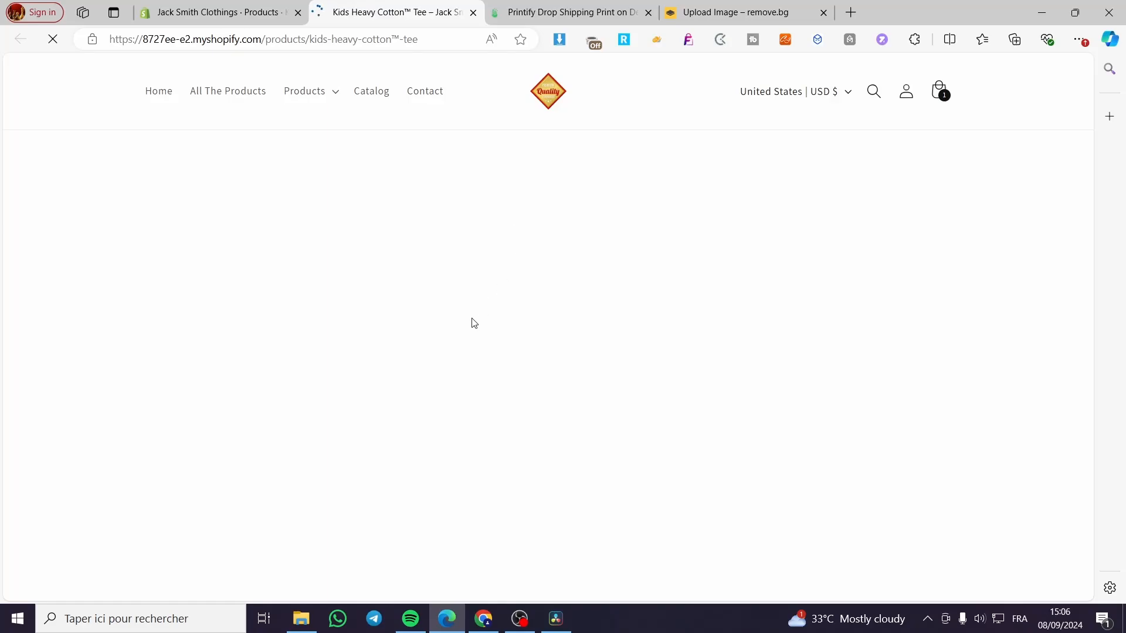
scroll(850, 352, "down", 3)
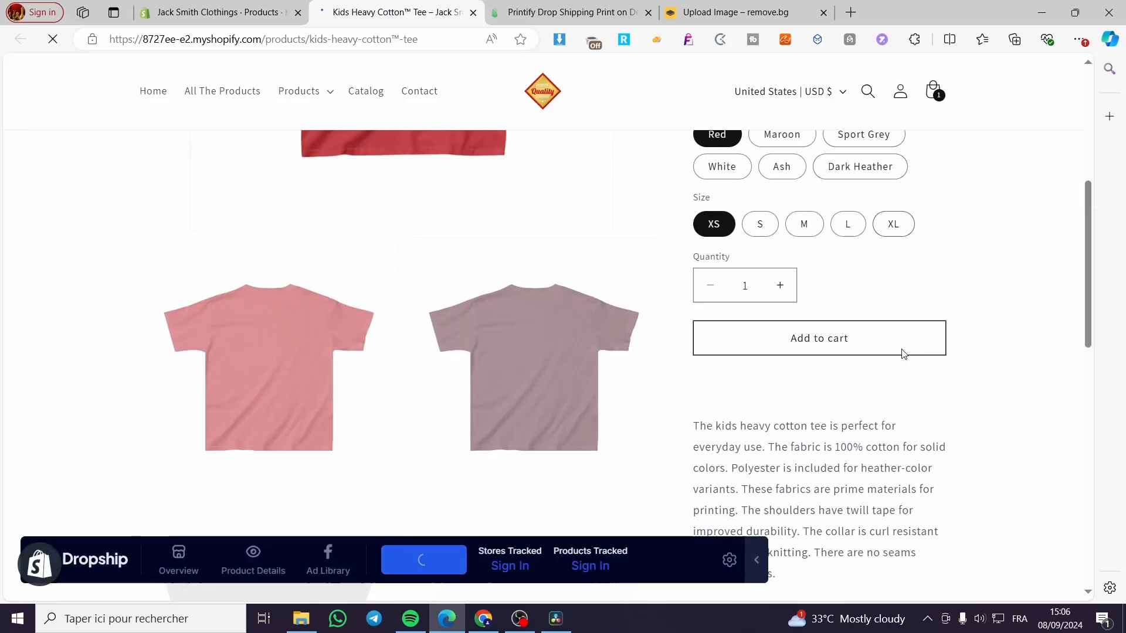
scroll(536, 447, "up", 2)
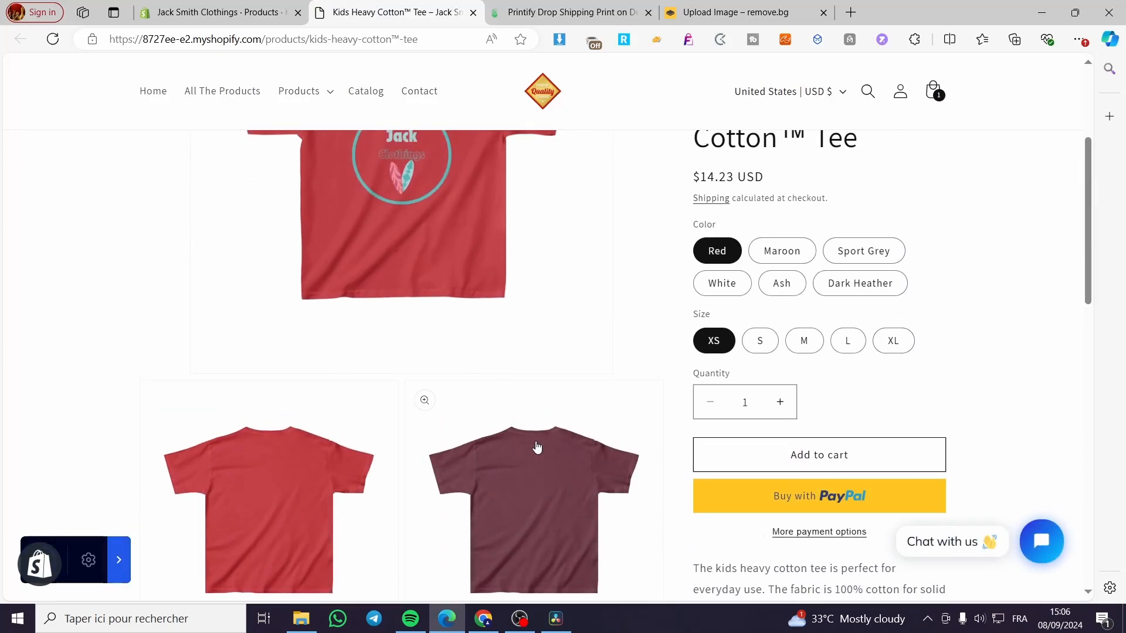
scroll(538, 447, "down", 4)
scroll(884, 446, "up", 1)
scroll(884, 446, "up", 5)
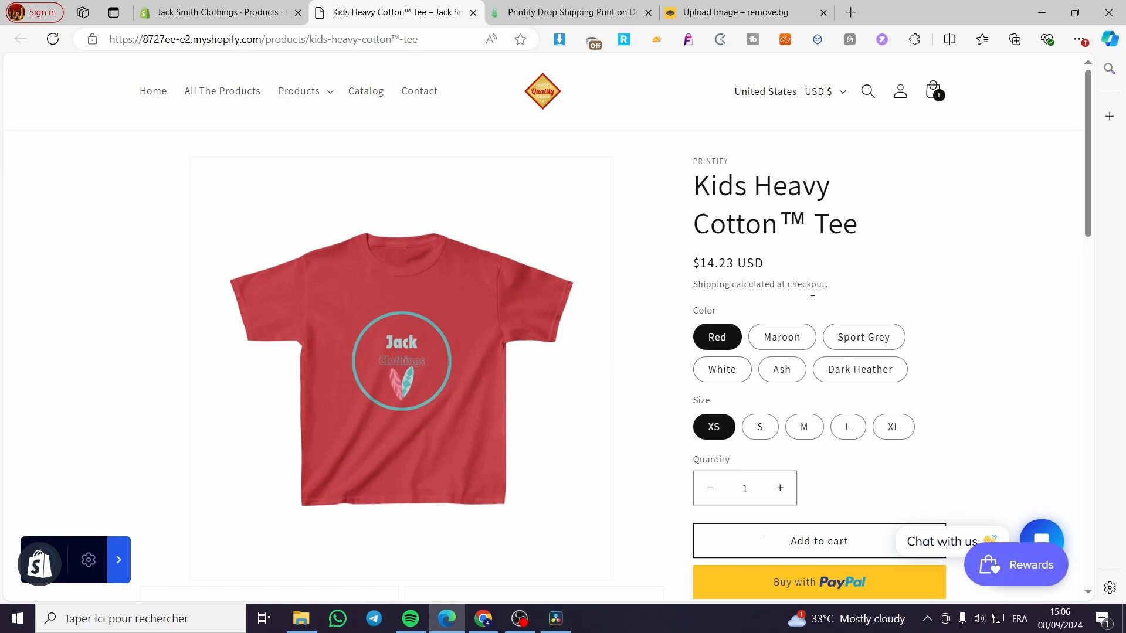